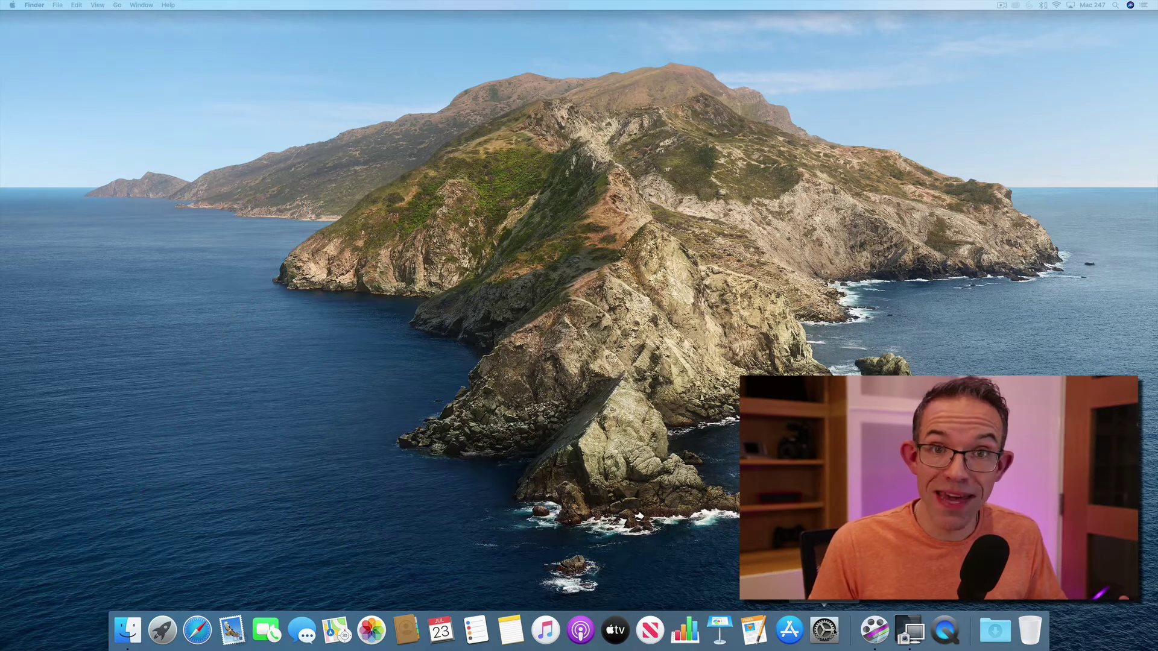
- Open Software Update in System Preferences and review the advanced automatic update options, leaving them as they are
{"action": "left_click", "coordinate": [12, 5]}
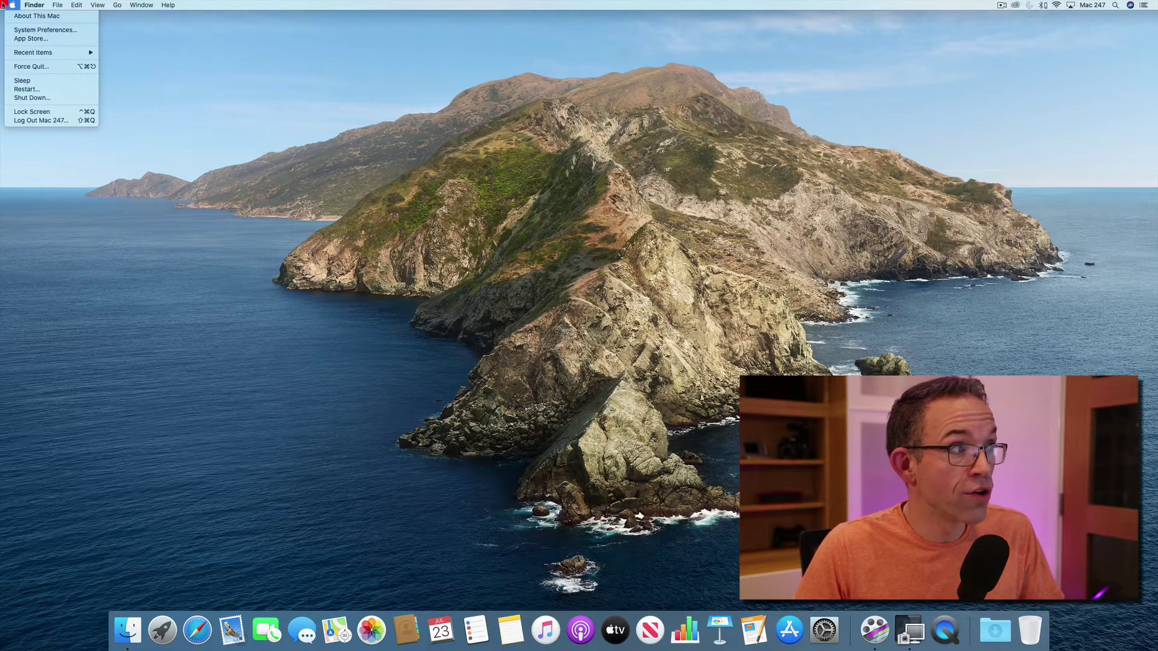
{"action": "left_click", "coordinate": [45, 35]}
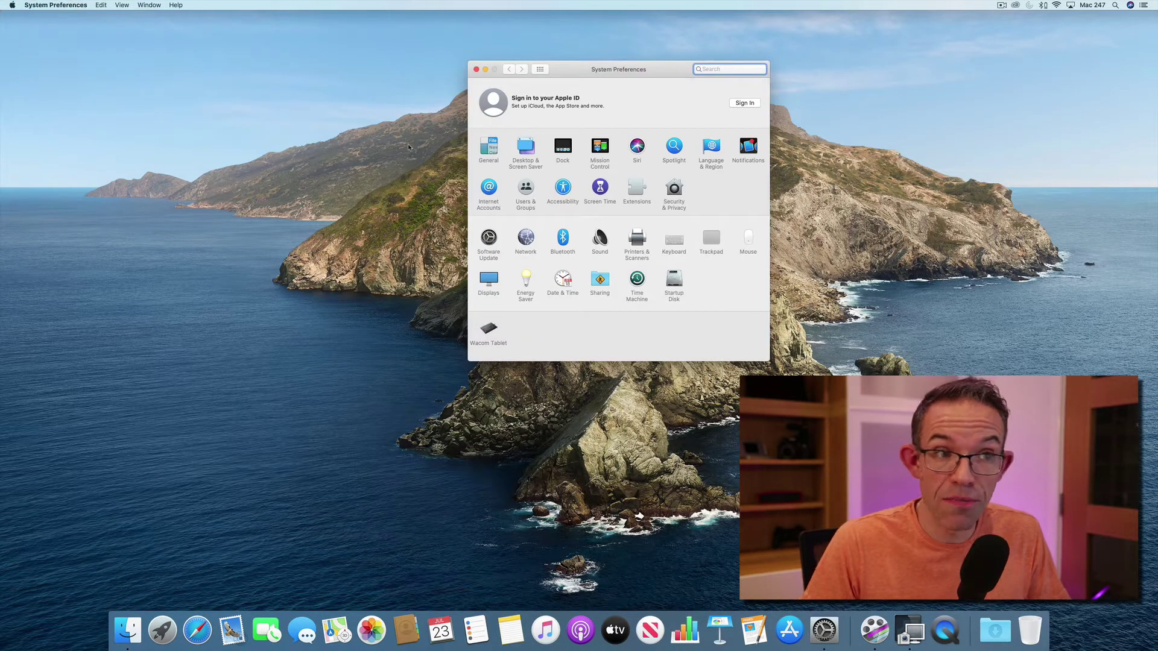
{"action": "left_click", "coordinate": [489, 237]}
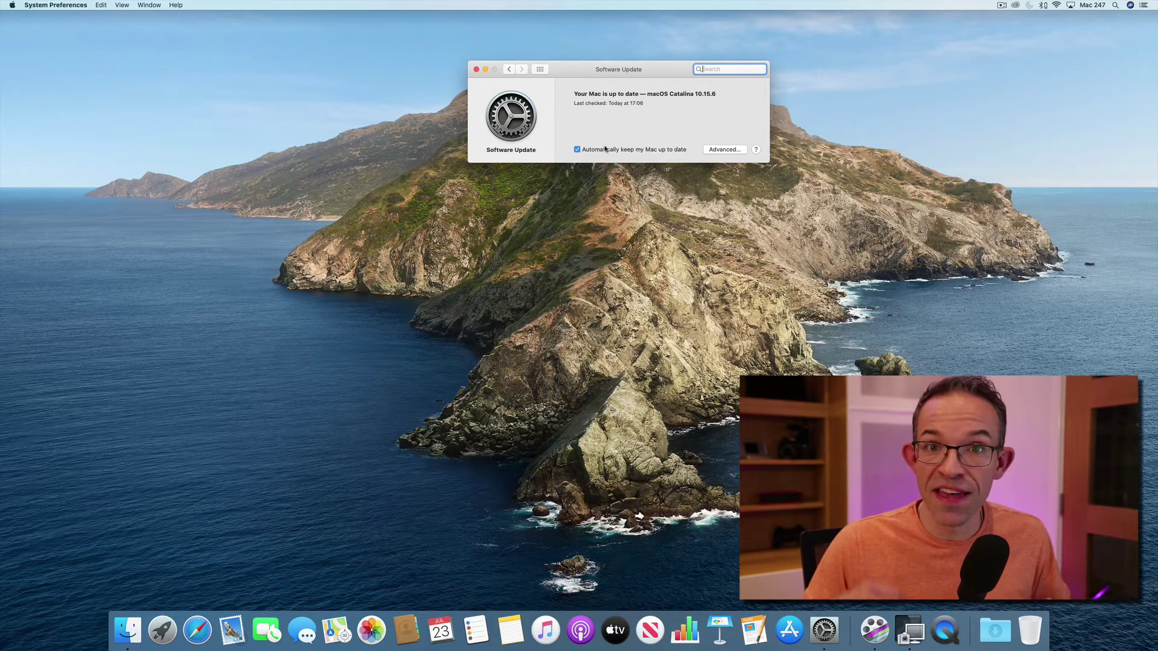
{"action": "left_click", "coordinate": [718, 149]}
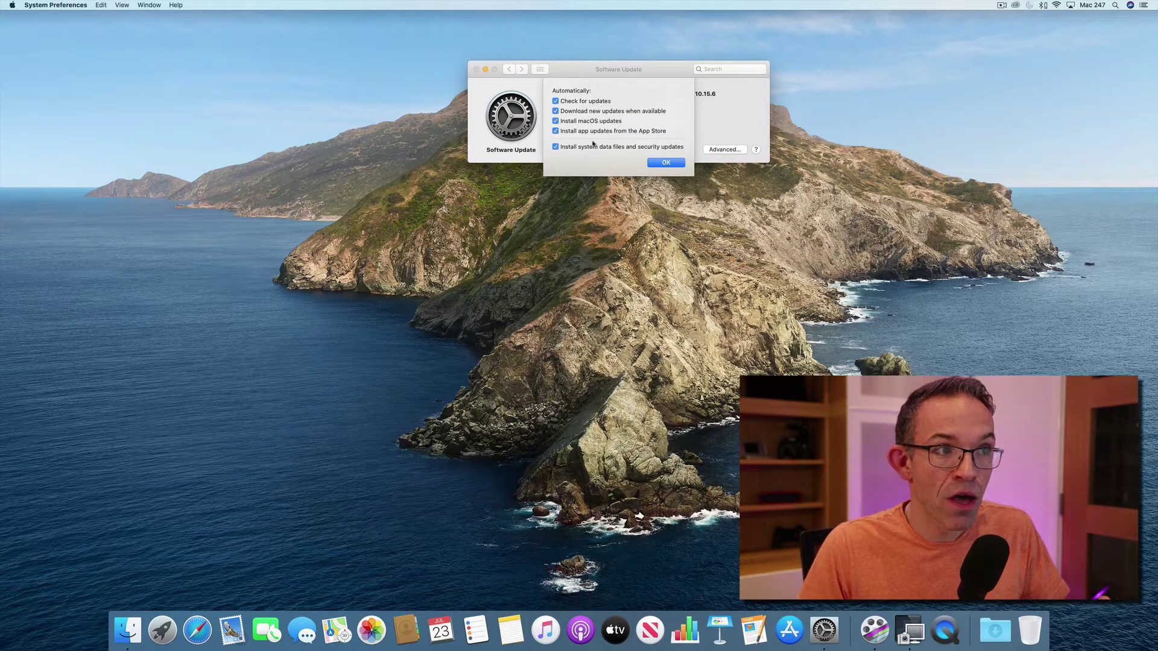
{"action": "left_click", "coordinate": [660, 164]}
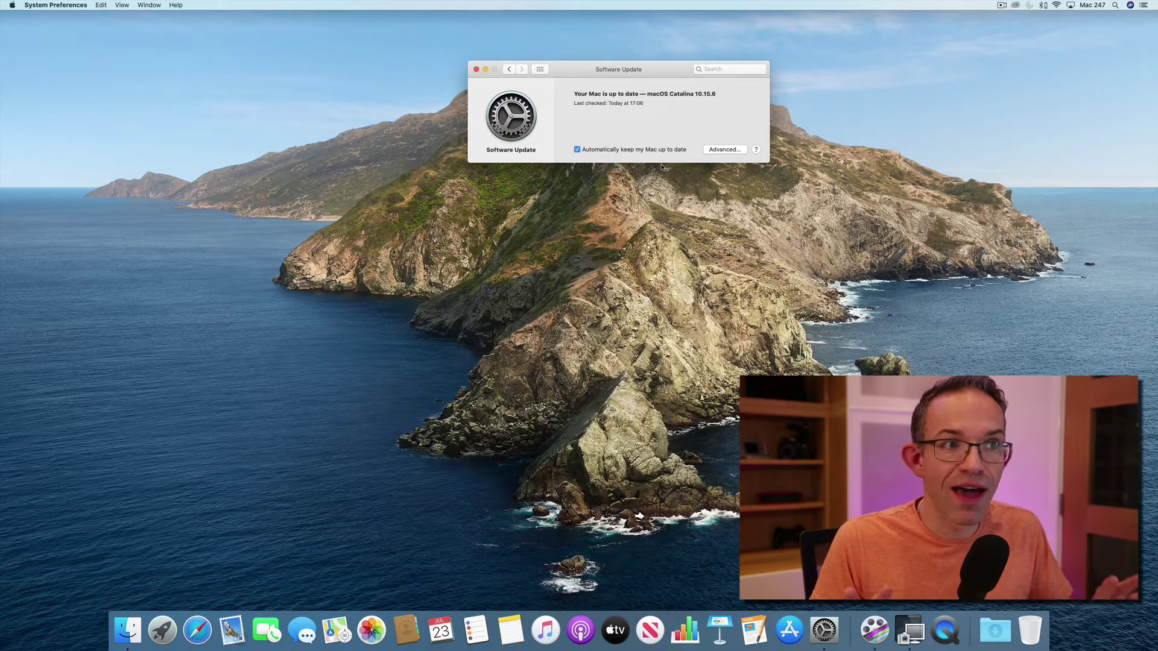
- In the Dock preferences, turn on Magnification, reduce it to about three quarters, and set the Dock size to about the middle
{"action": "key", "text": "super+l"}
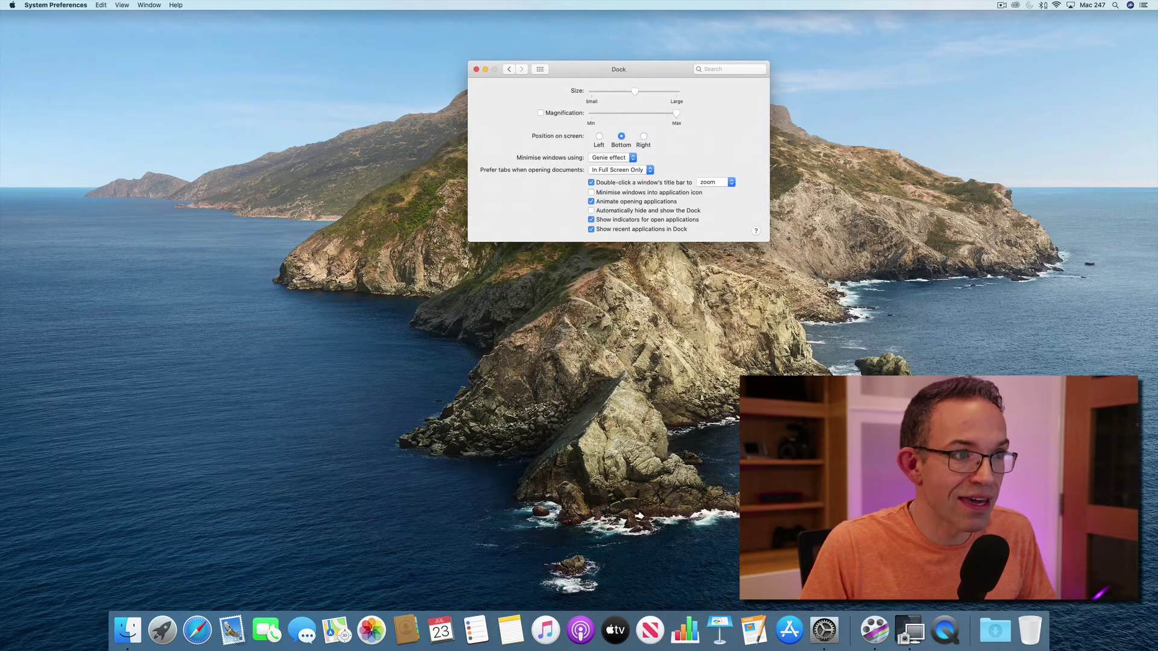
{"action": "mouse_move", "coordinate": [634, 91]}
{"action": "left_mouse_down"}
{"action": "mouse_move", "coordinate": [643, 91]}
{"action": "mouse_move", "coordinate": [622, 91]}
{"action": "mouse_move", "coordinate": [650, 91]}
{"action": "left_mouse_up"}
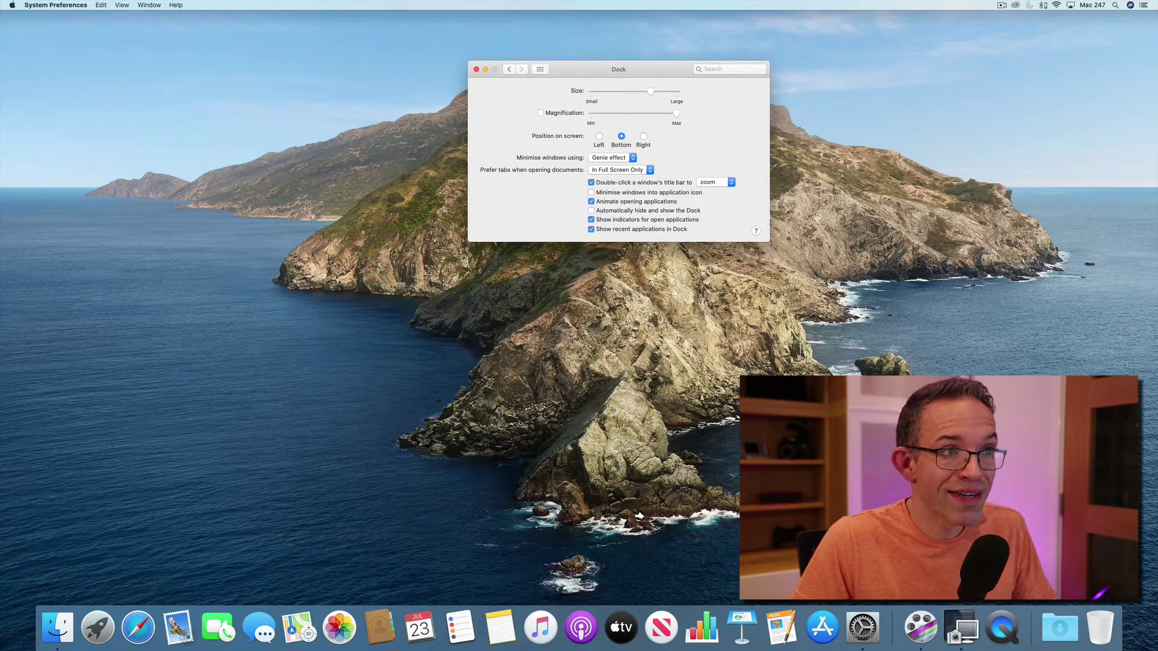
{"action": "left_click", "coordinate": [540, 113]}
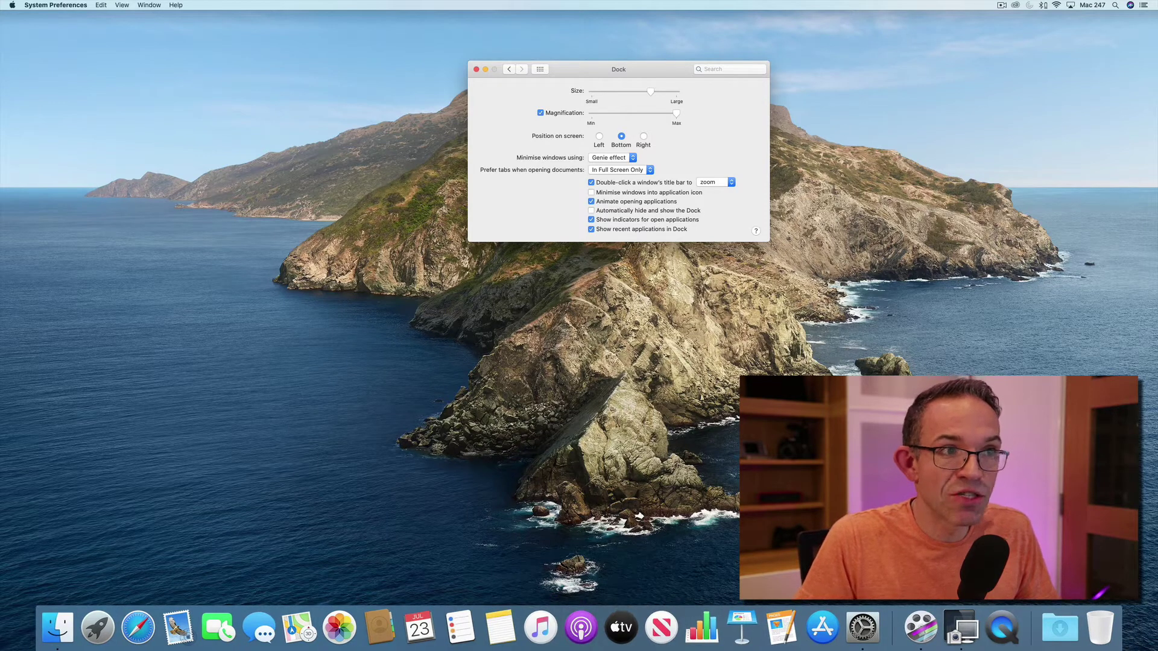
{"action": "left_click_drag", "start_coordinate": [675, 113], "coordinate": [634, 91]}
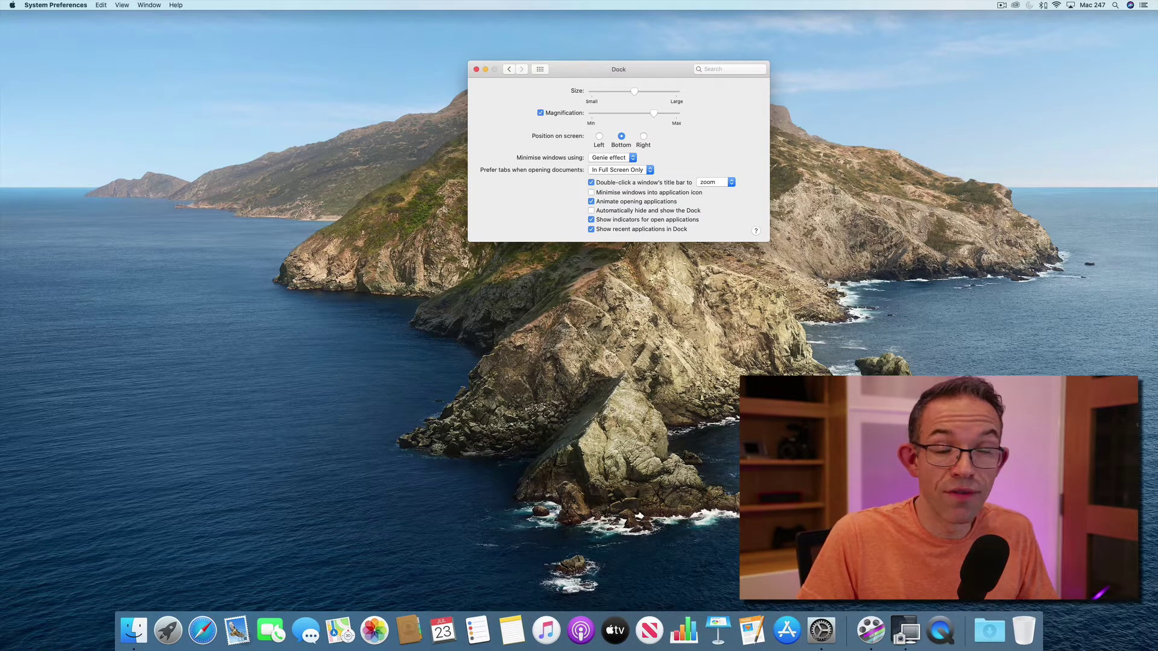
- Try the Dock on the Right, return it to the Bottom, and turn on automatically hiding and showing it
{"action": "left_click", "coordinate": [643, 135]}
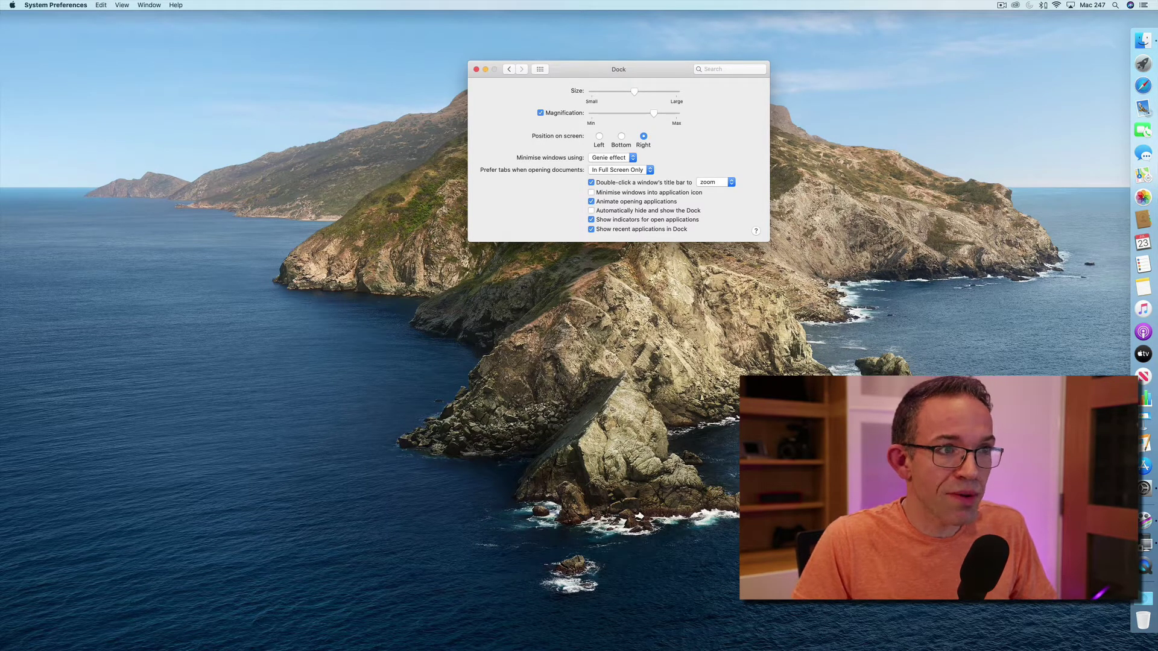
{"action": "left_click", "coordinate": [621, 136]}
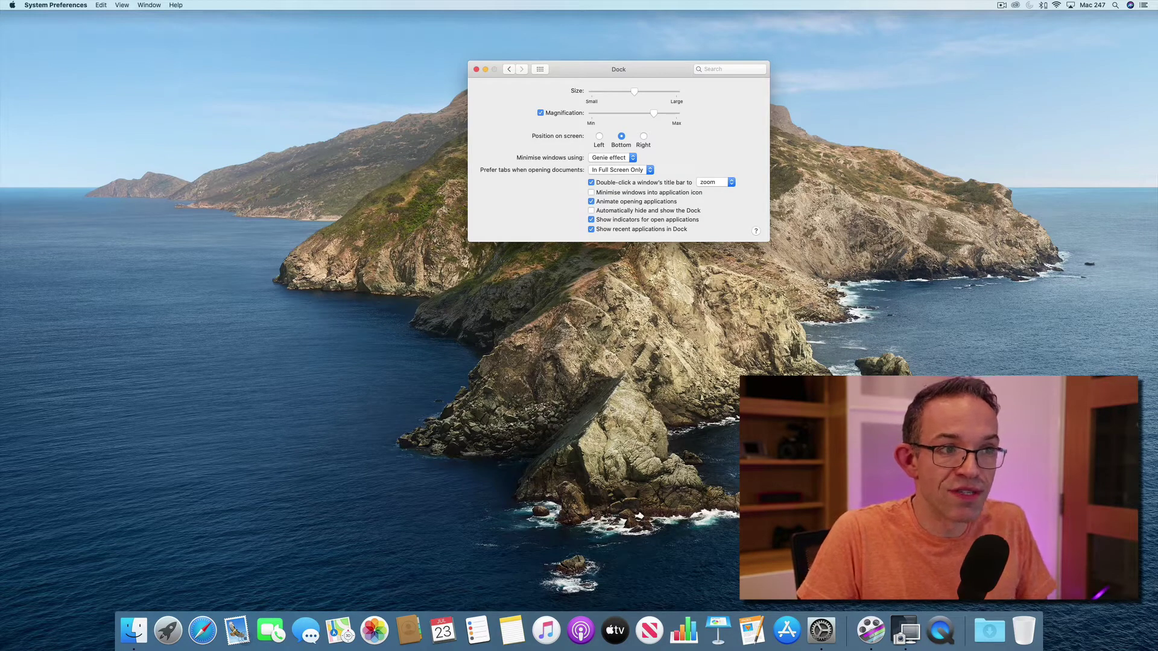
{"action": "key", "text": "alt+super+d"}
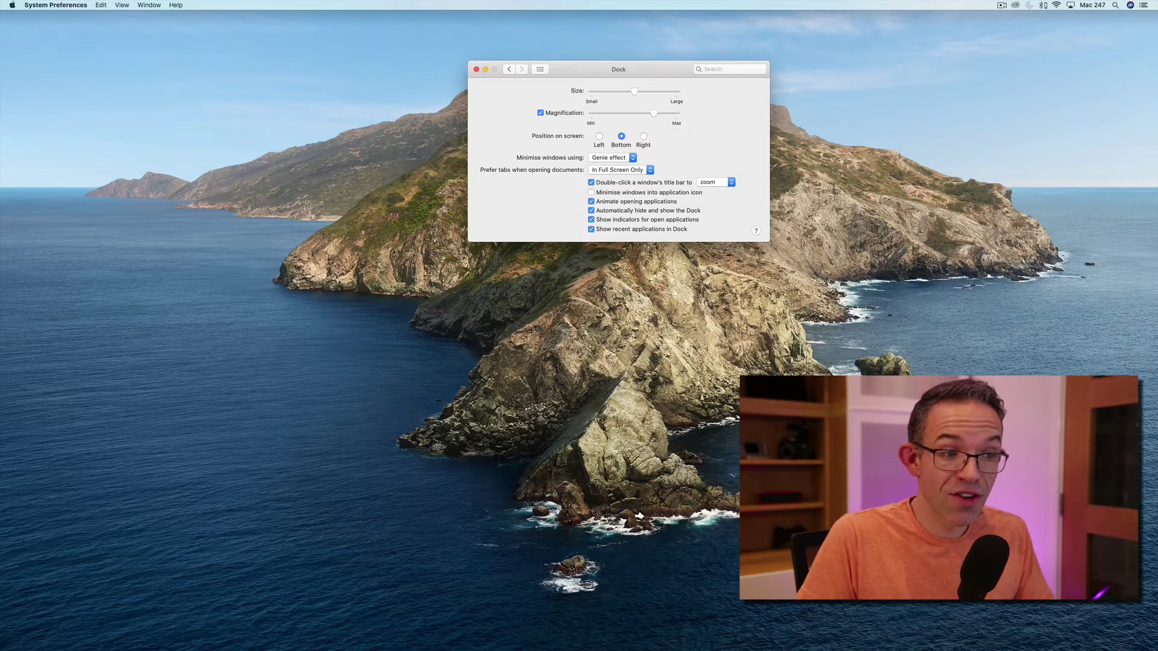
{"action": "mouse_move", "coordinate": [542, 645]}
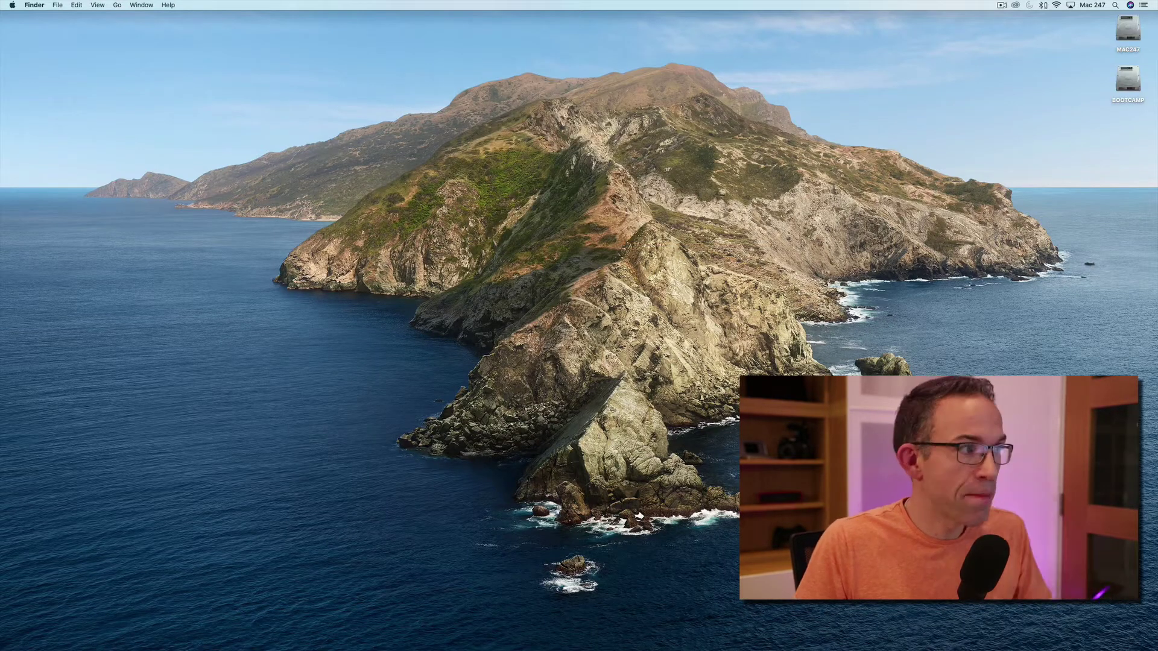
- Open the Mouse settings in System Preferences
{"action": "left_click", "coordinate": [12, 5]}
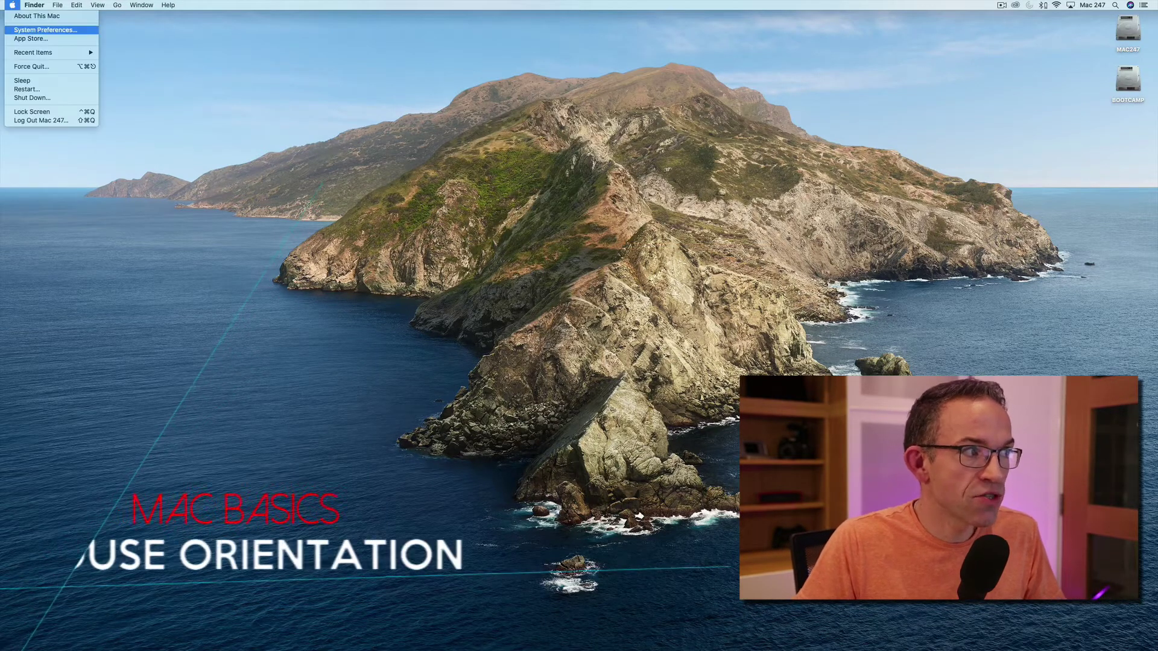
{"action": "left_click", "coordinate": [45, 30]}
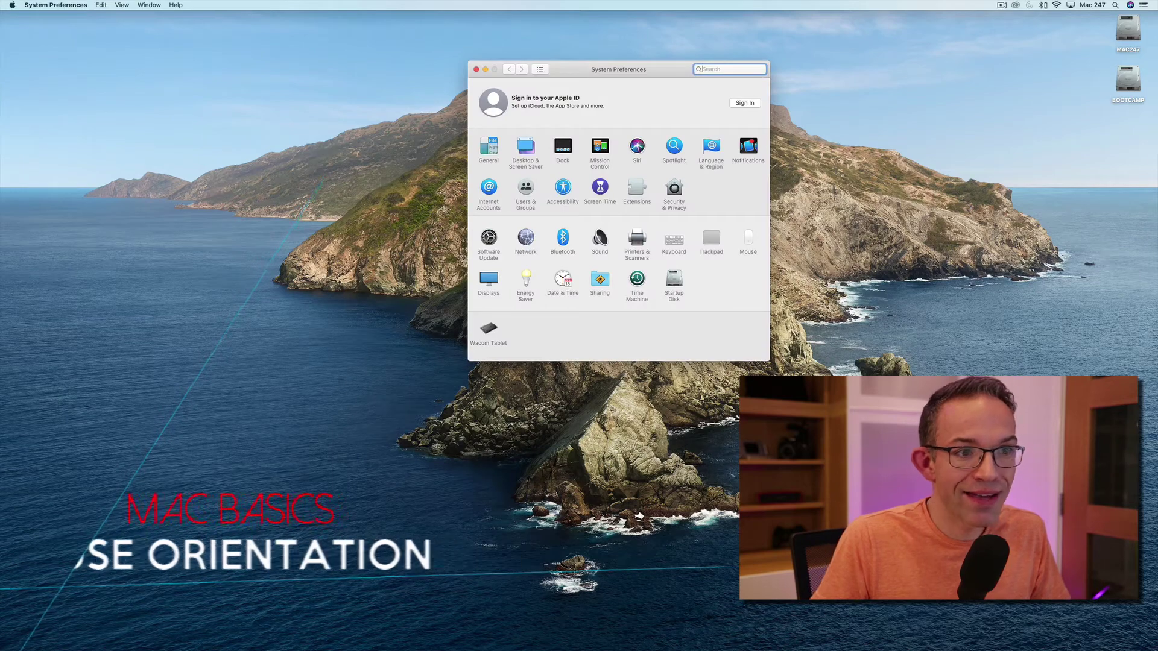
{"action": "left_click", "coordinate": [748, 239]}
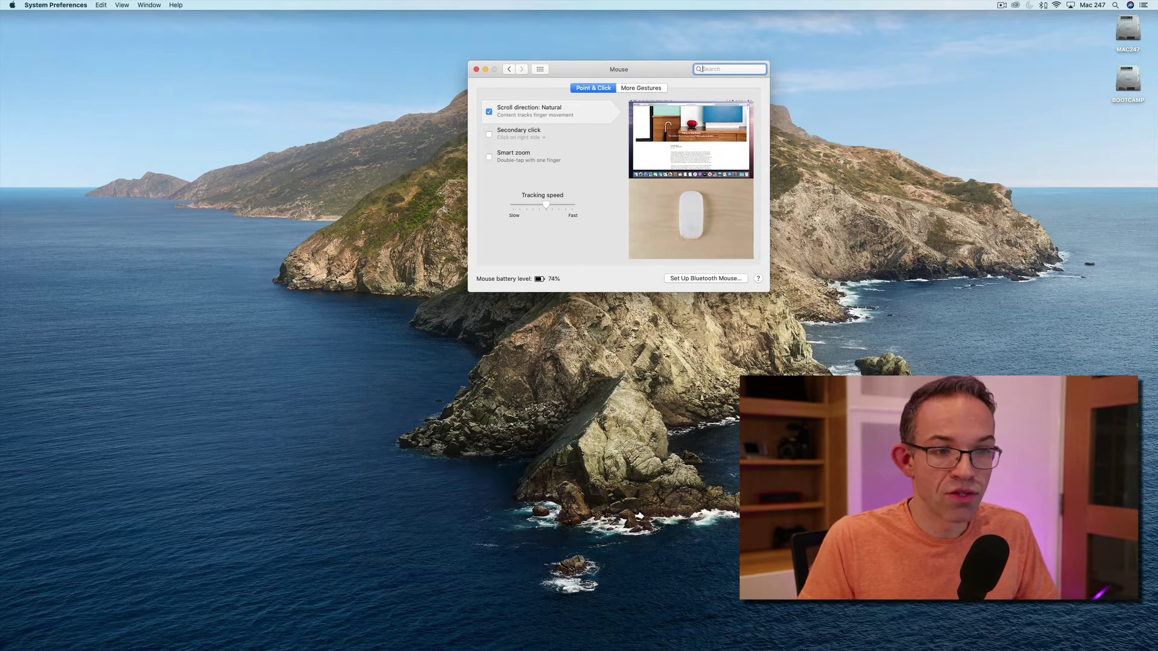
- Switch to Safari, load the Apple website from the favourites, and test the natural scroll direction down and back up the page
{"action": "mouse_move", "coordinate": [272, 639]}
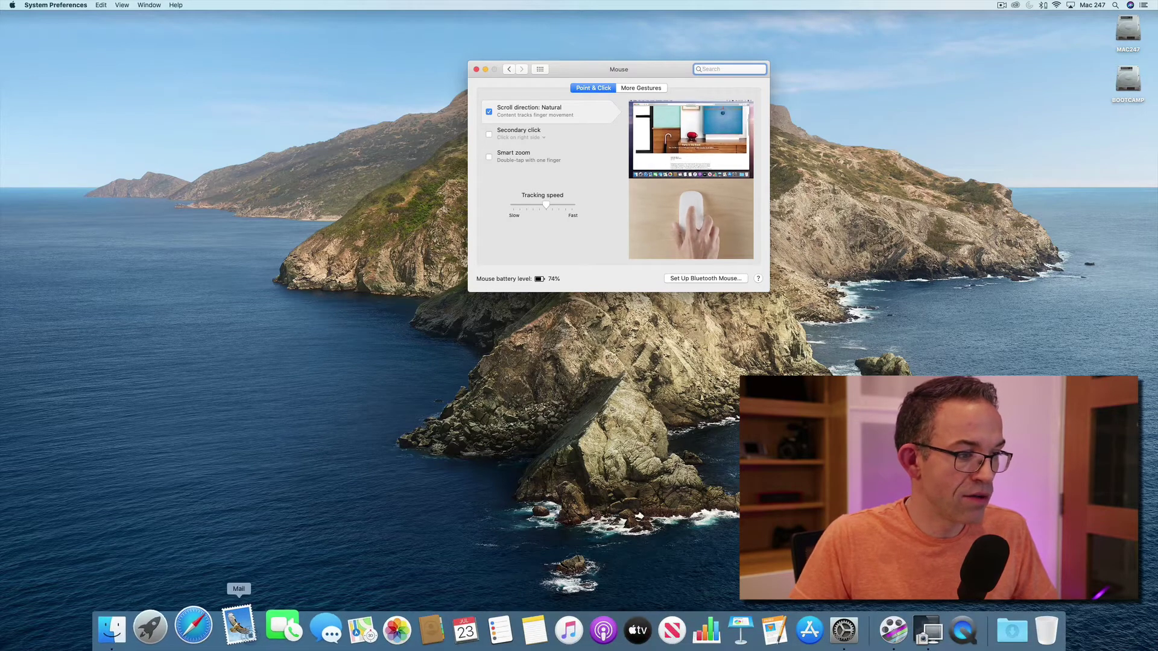
{"action": "left_click", "coordinate": [202, 621]}
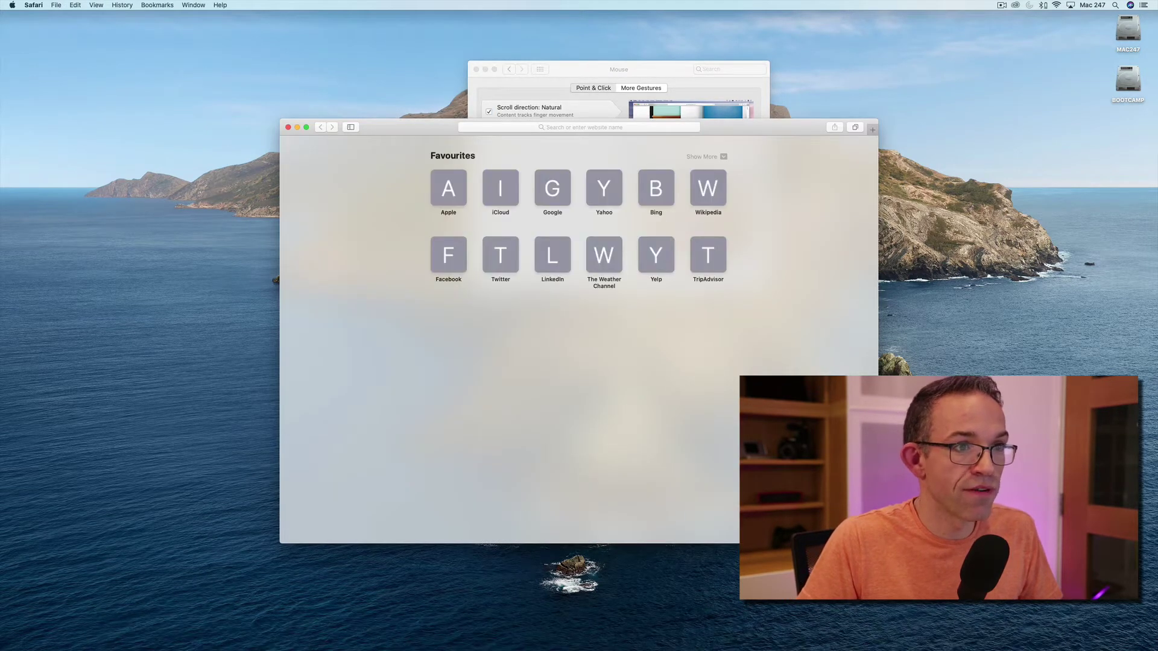
{"action": "left_click_drag", "start_coordinate": [404, 127], "coordinate": [272, 74]}
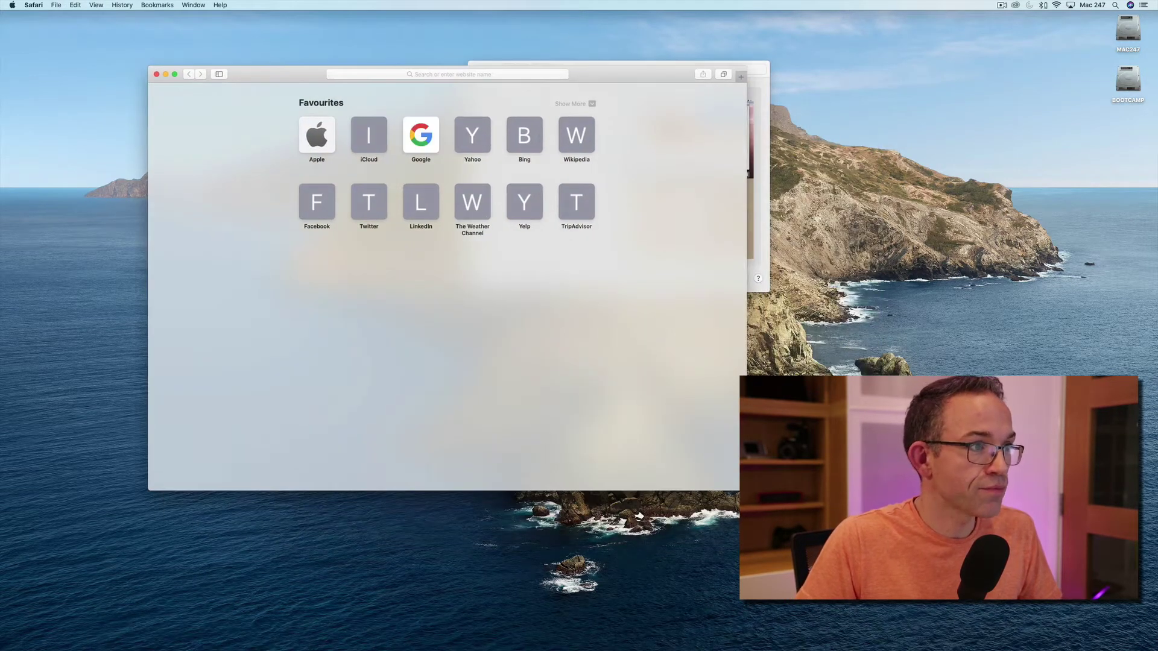
{"action": "left_click", "coordinate": [317, 135]}
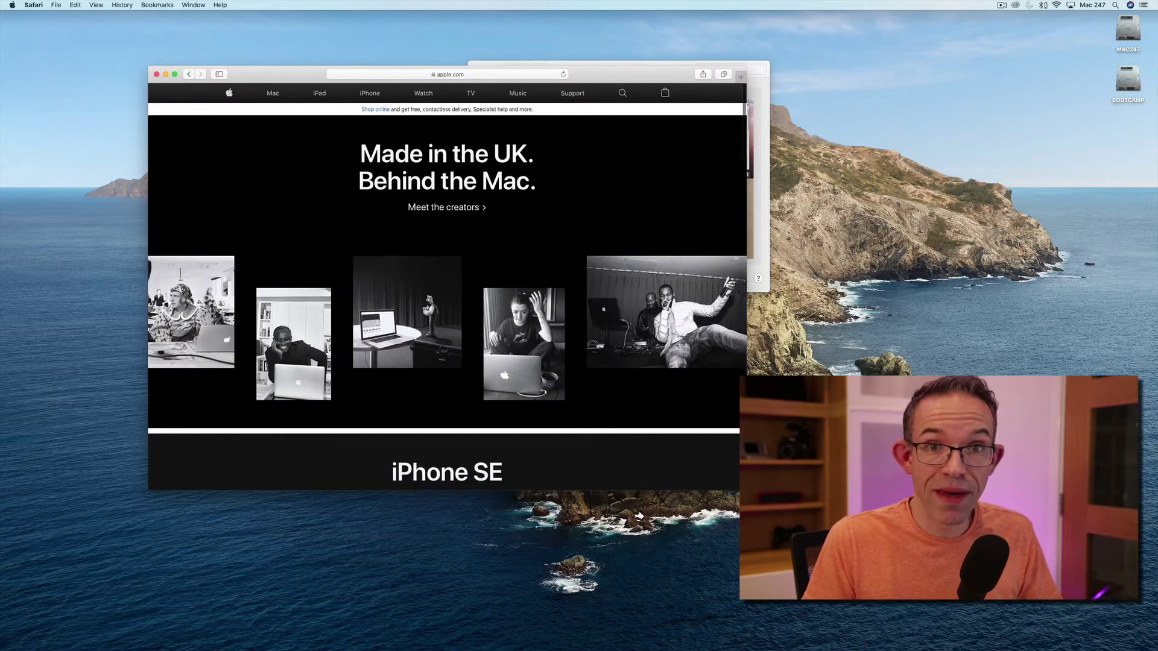
{"action": "scroll", "coordinate": [446, 277], "scroll_direction": "down", "scroll_amount": 6}
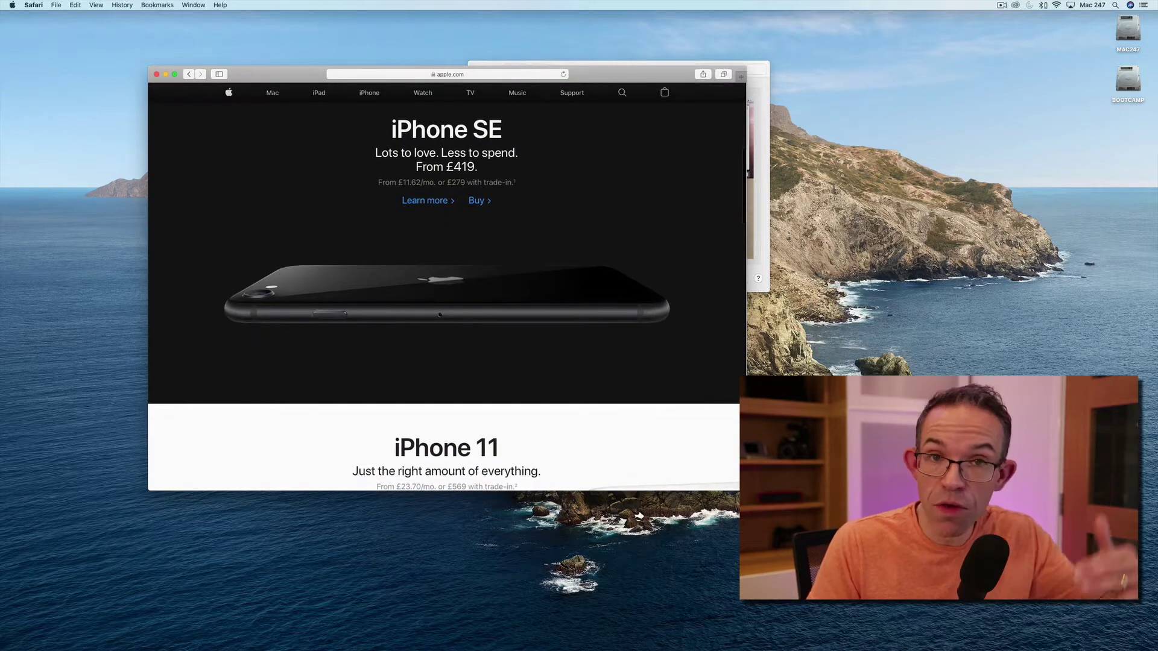
{"action": "scroll", "coordinate": [447, 277], "scroll_direction": "up", "scroll_amount": 6}
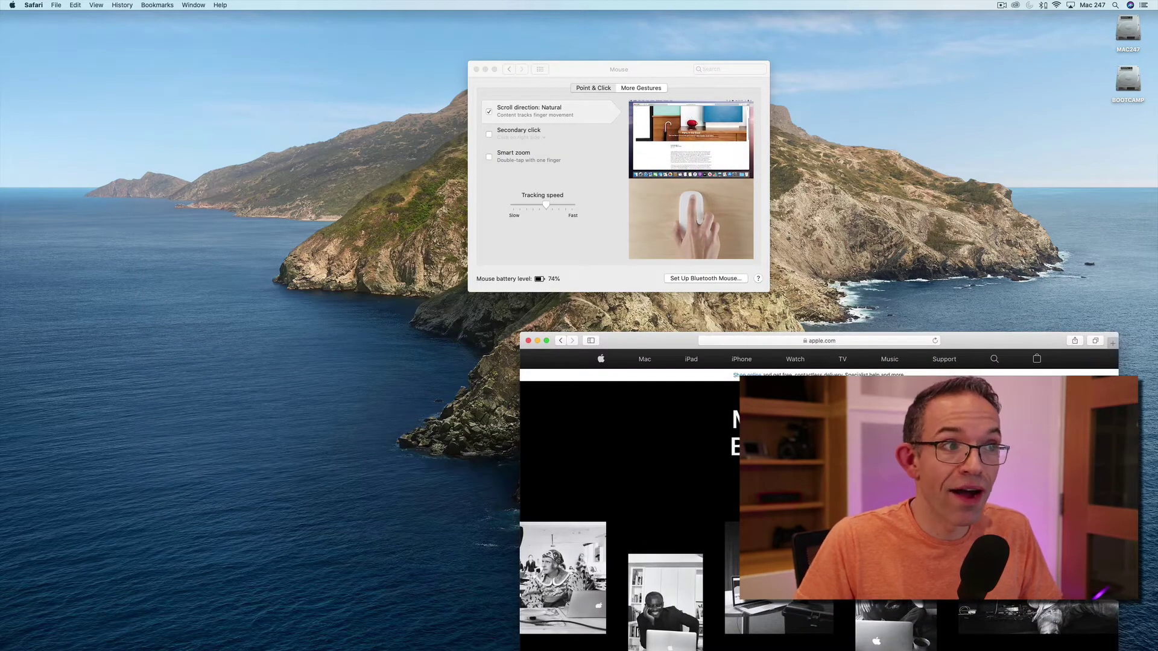
- Turn off the natural scroll direction for the mouse, test scrolling down the Apple page, and close the Safari window
{"action": "left_click", "coordinate": [489, 111]}
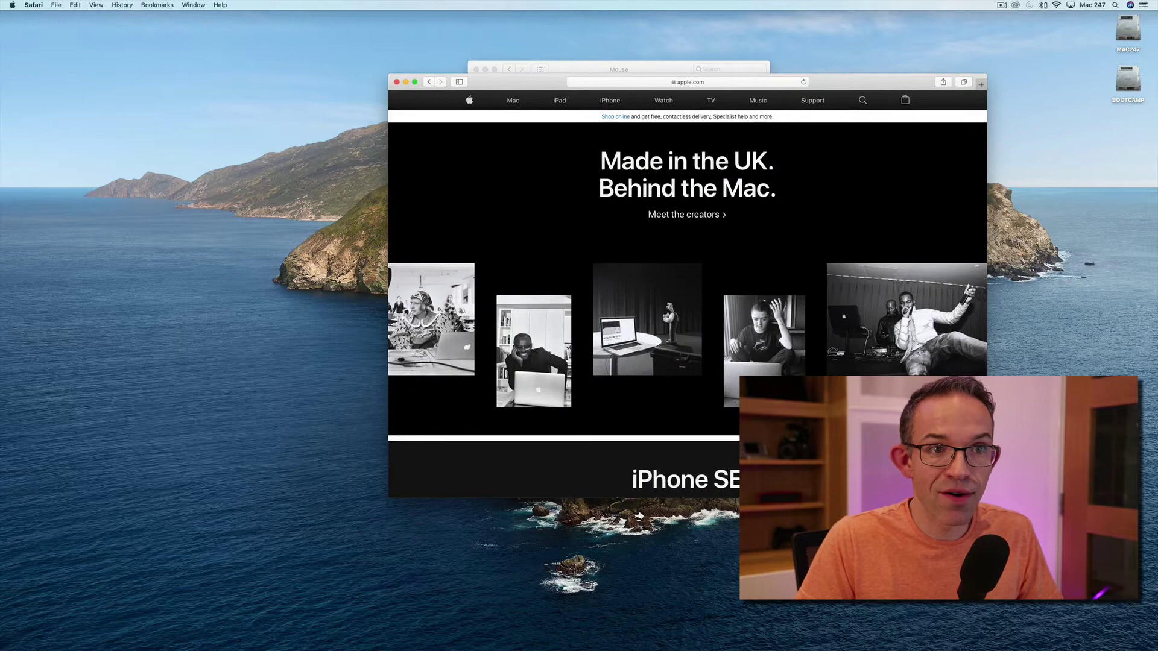
{"action": "scroll", "coordinate": [687, 289], "scroll_direction": "down", "scroll_amount": 15}
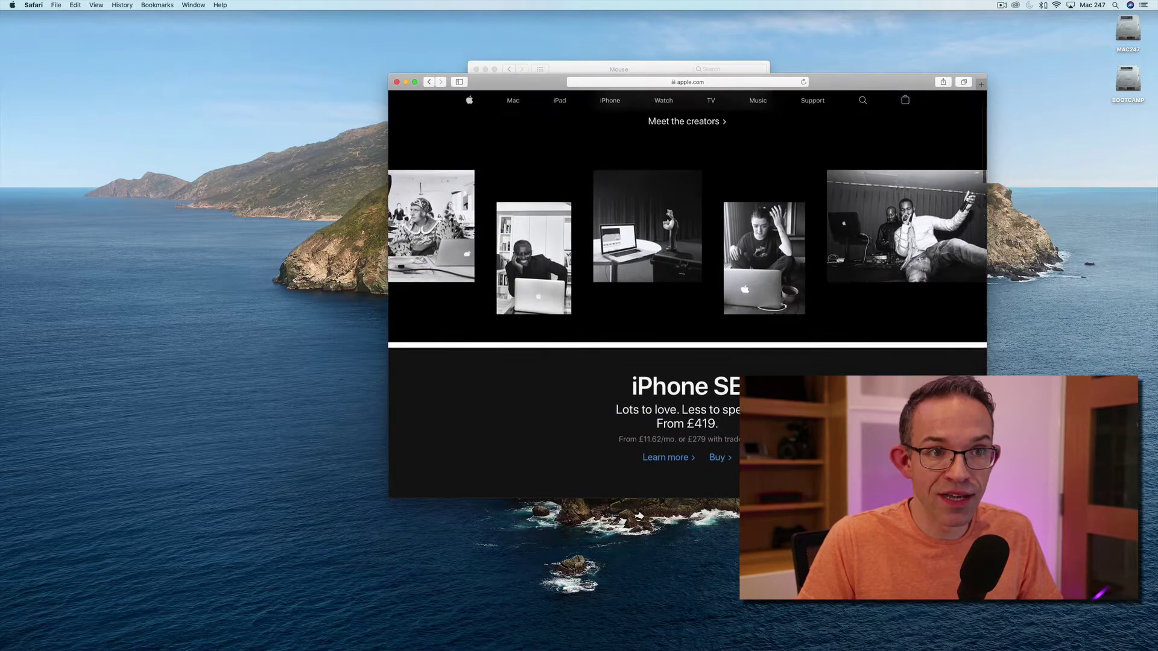
{"action": "scroll", "coordinate": [688, 289], "scroll_direction": "down", "scroll_amount": 10}
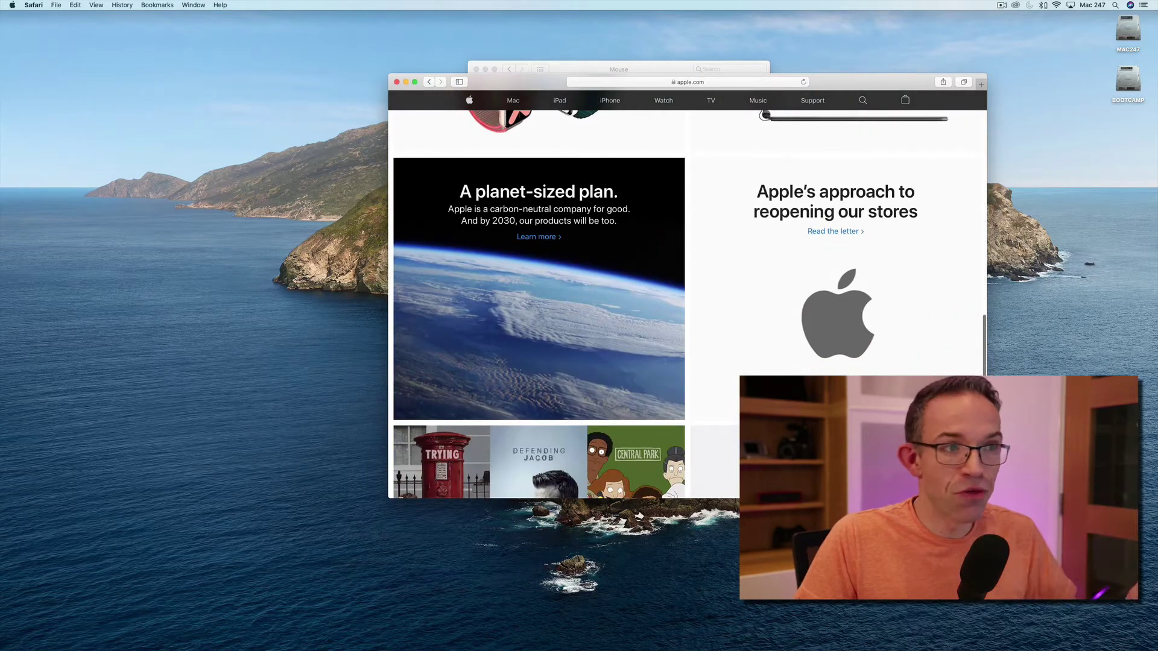
{"action": "key", "text": "super+w"}
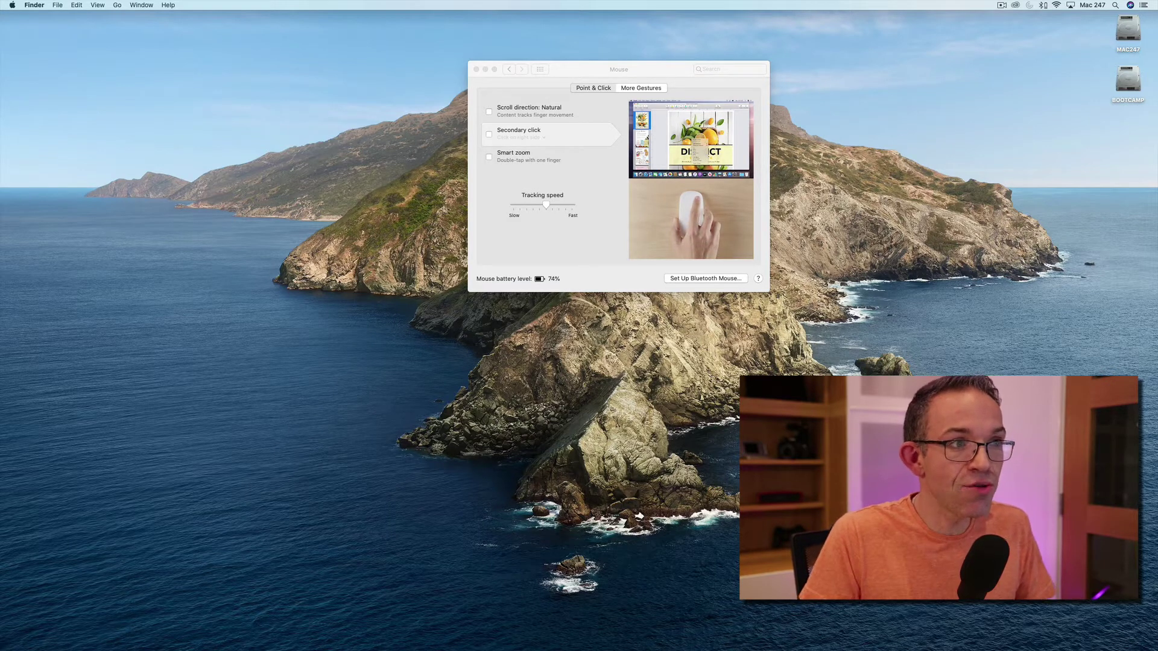
- Enable the mouse's secondary click and keep it set to Click on right side
{"action": "left_click", "coordinate": [488, 133]}
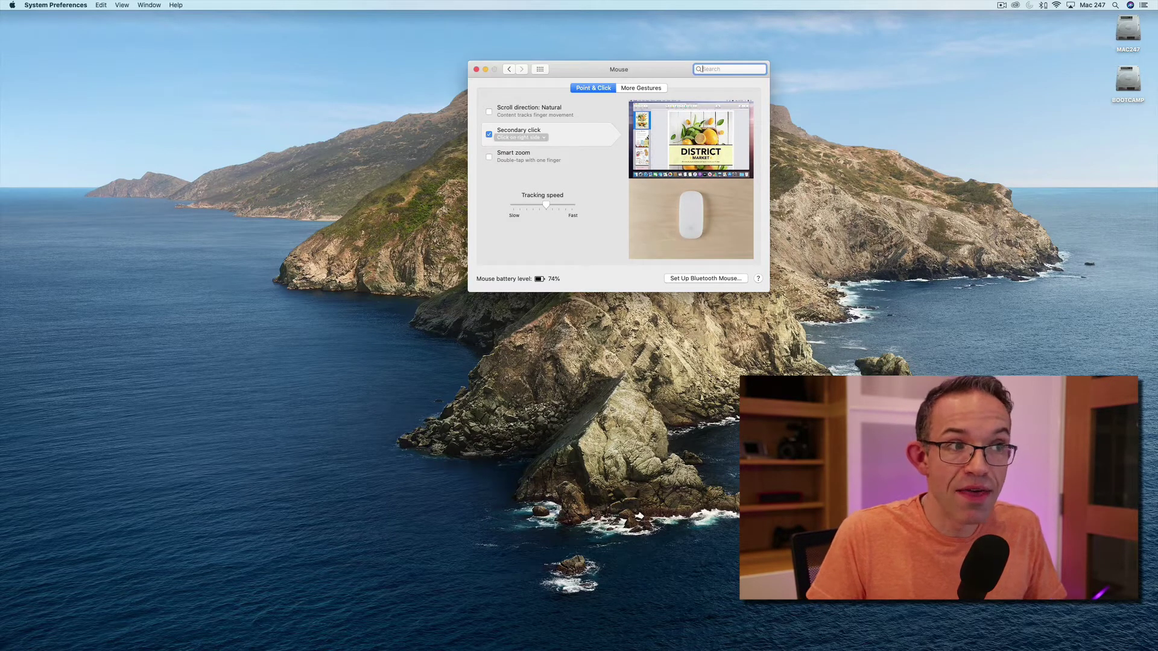
{"action": "left_click", "coordinate": [521, 138]}
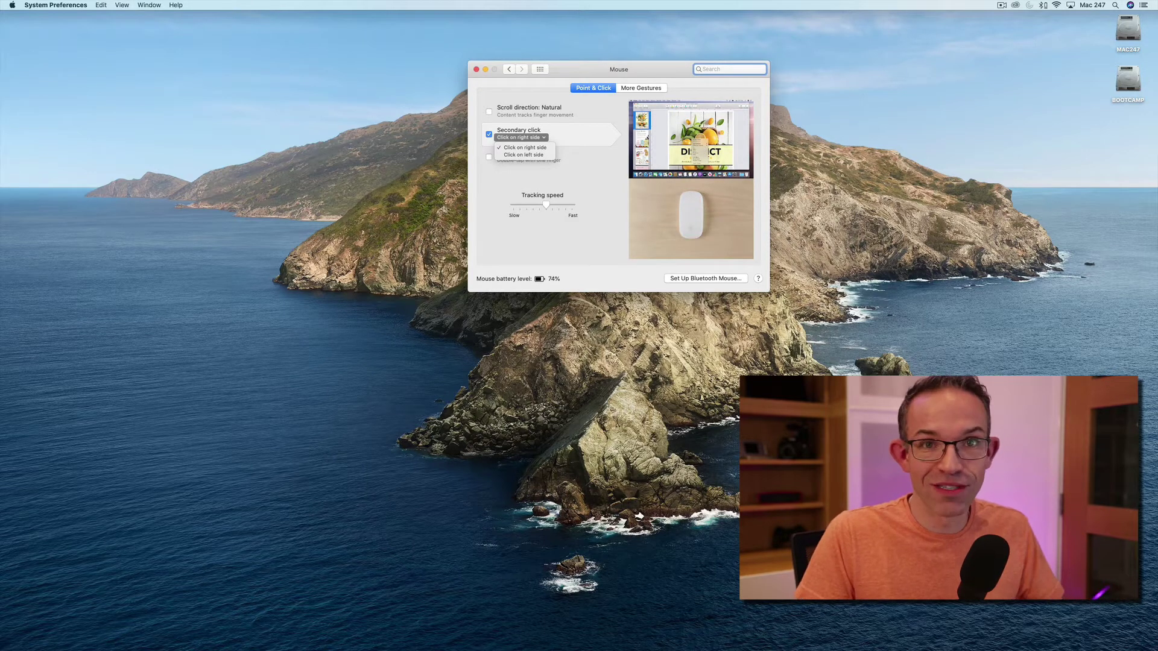
{"action": "key", "text": "Escape"}
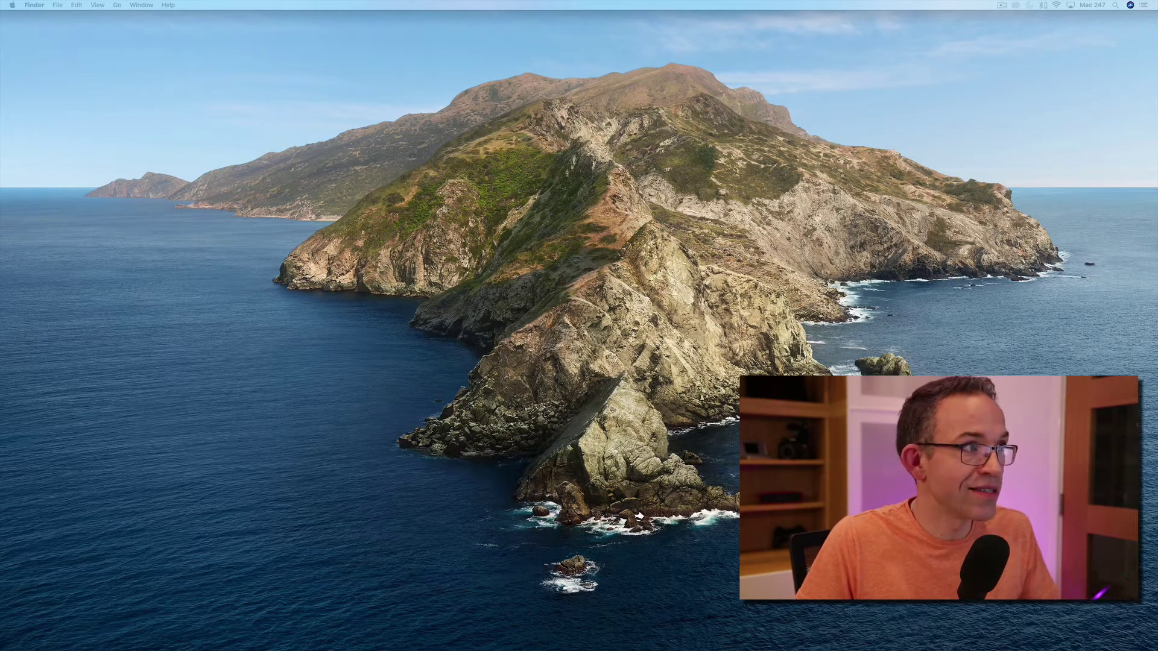
- In the Finder preferences, show hard disks on the desktop and try opening the MAC247 disk from there
{"action": "left_click", "coordinate": [34, 5]}
{"action": "left_click", "coordinate": [49, 30]}
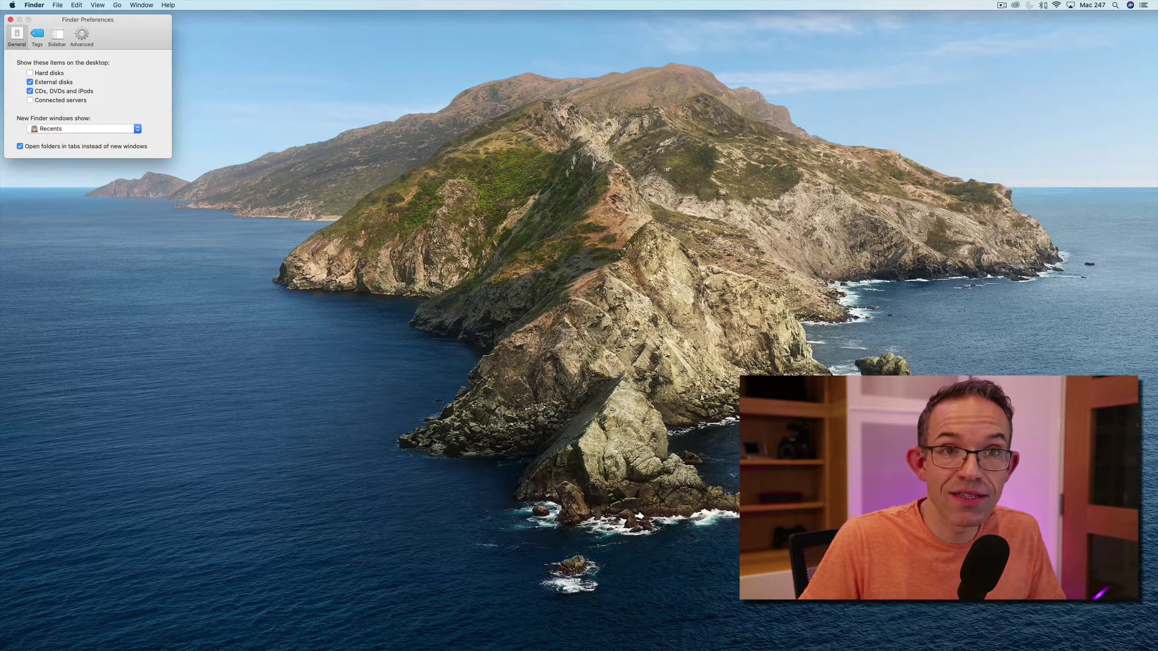
{"action": "left_click", "coordinate": [30, 73]}
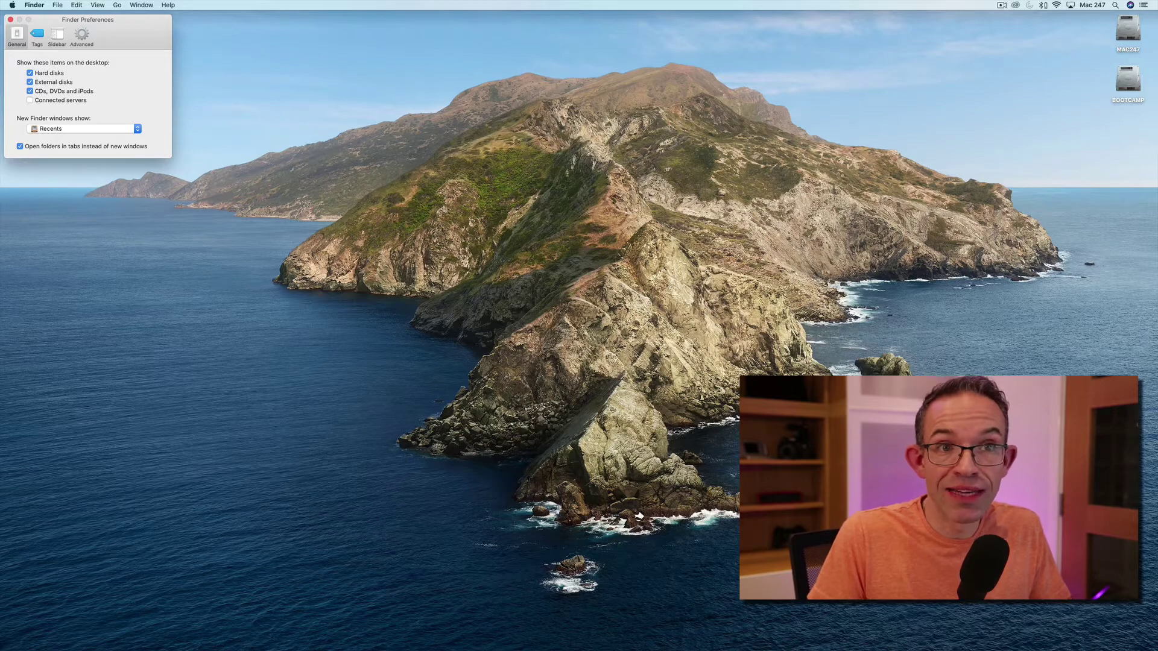
{"action": "double_click", "coordinate": [1128, 30]}
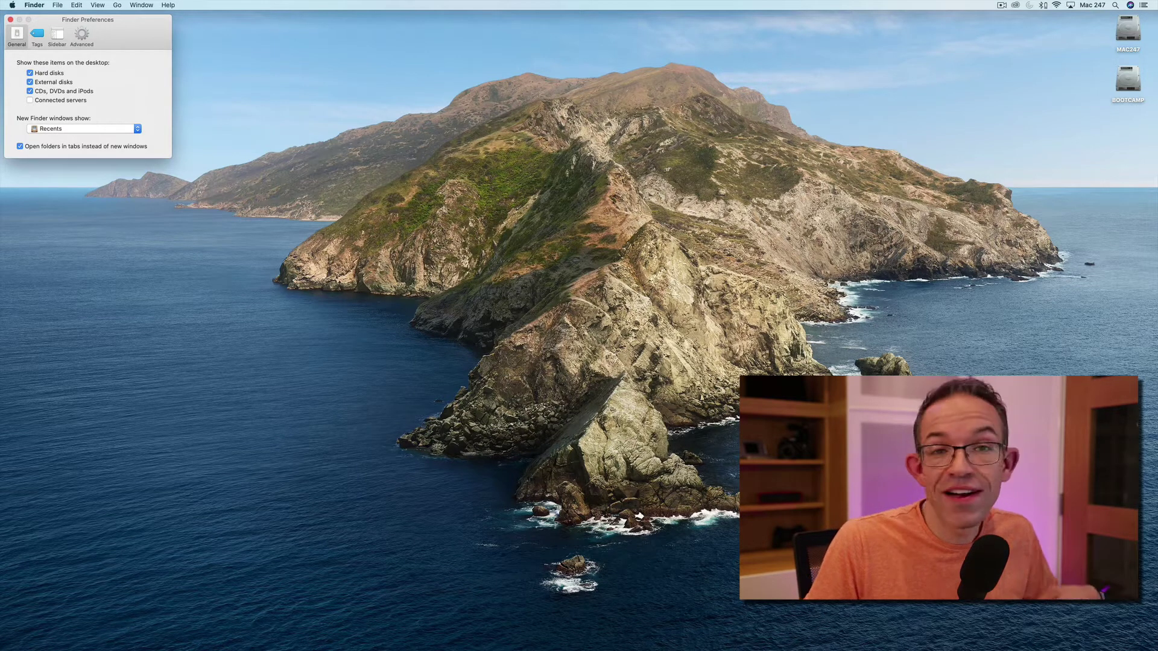
- Set new Finder windows to show the Desktop folder and open a new Finder window to check it
{"action": "left_click", "coordinate": [84, 128]}
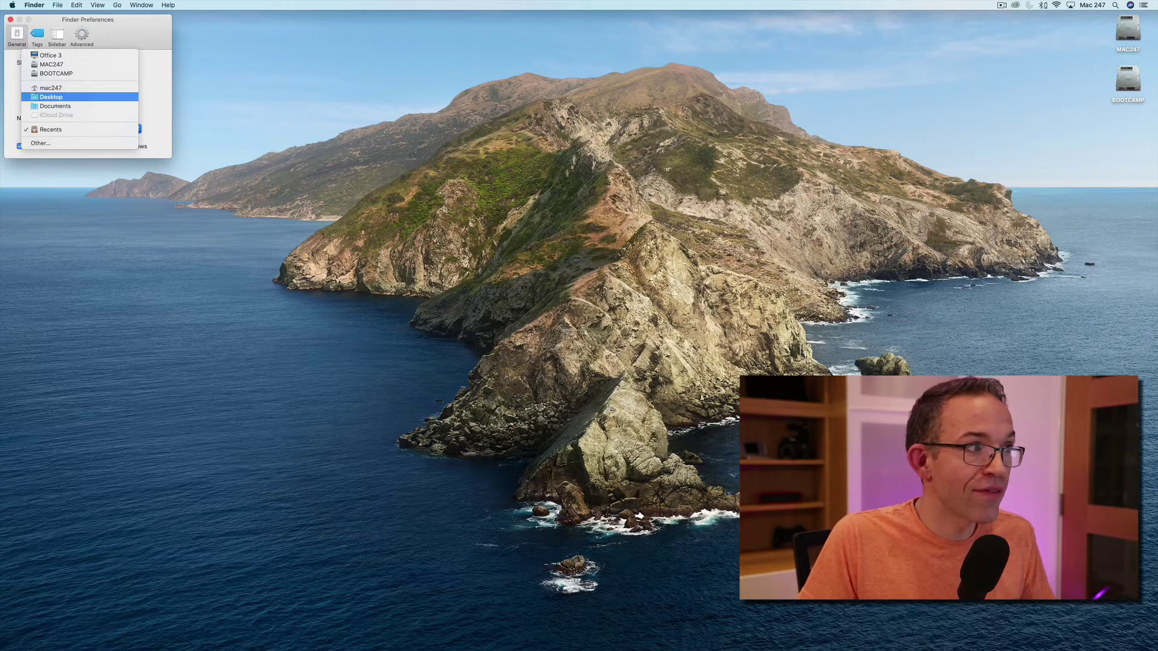
{"action": "left_click", "coordinate": [52, 97]}
{"action": "key", "text": "super+w"}
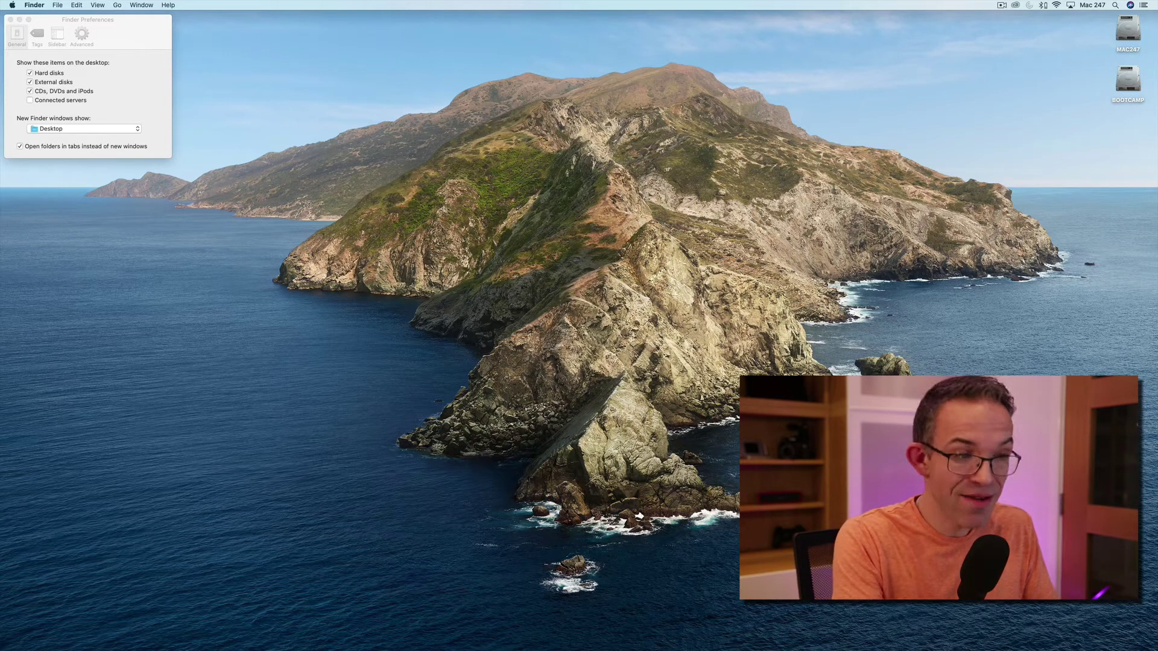
{"action": "key", "text": "super+n"}
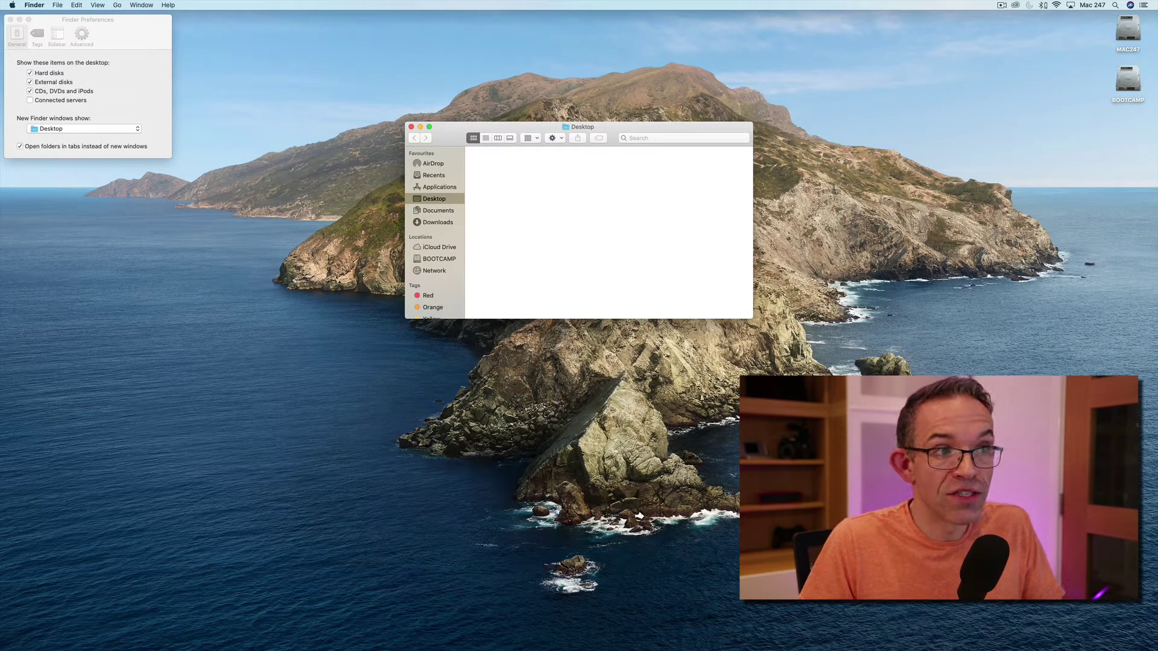
- Try Documents as the folder for new Finder windows, check it in a new window, and set the option back to Desktop
{"action": "key", "text": "super+w"}
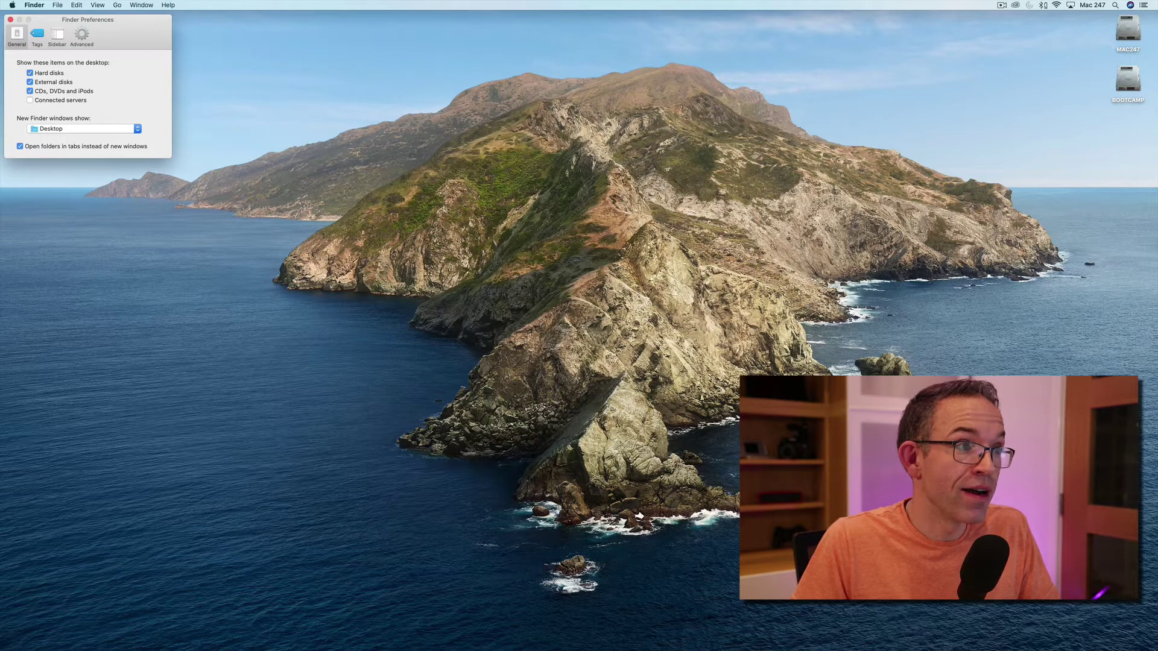
{"action": "left_click", "coordinate": [85, 129]}
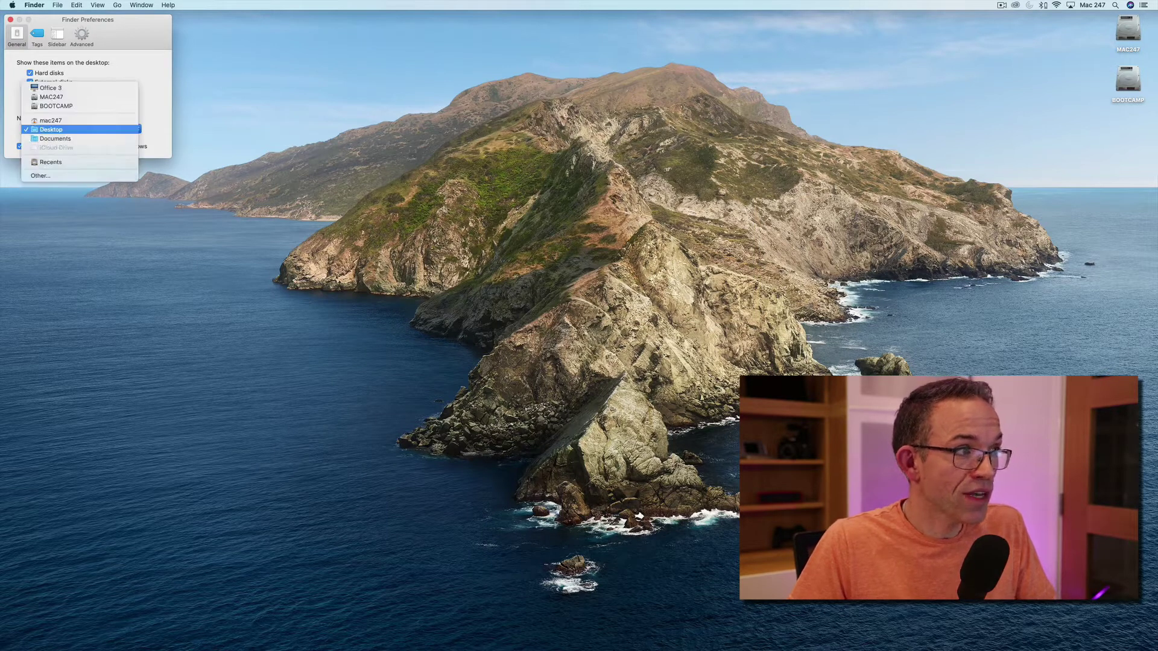
{"action": "left_click", "coordinate": [56, 139]}
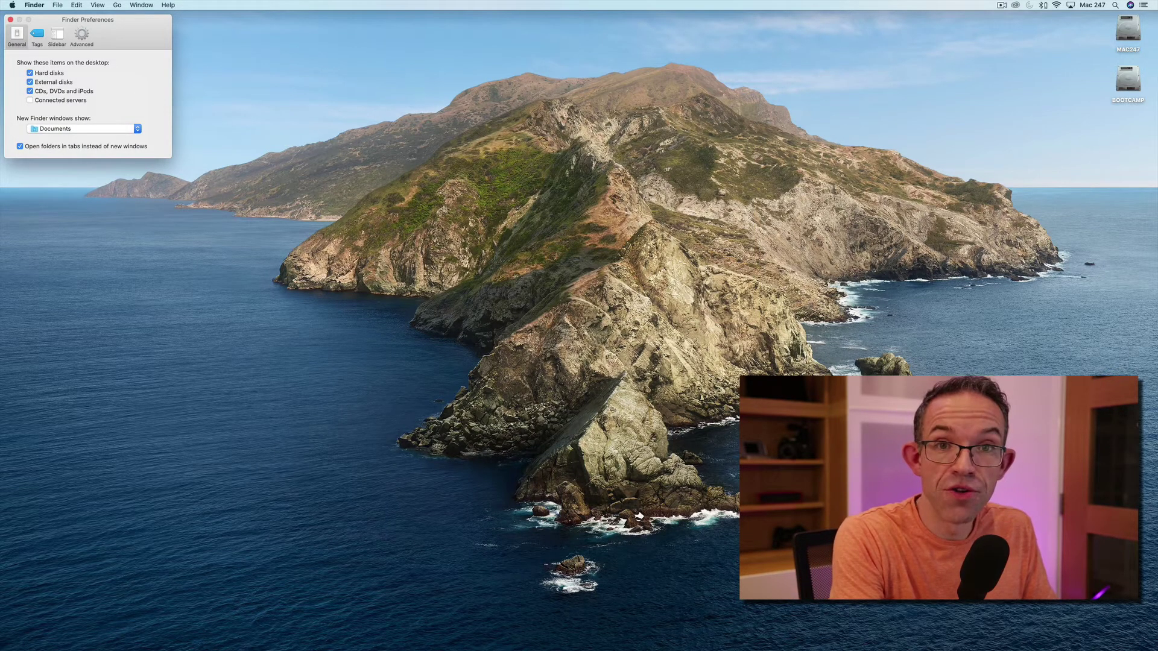
{"action": "key", "text": "super+n"}
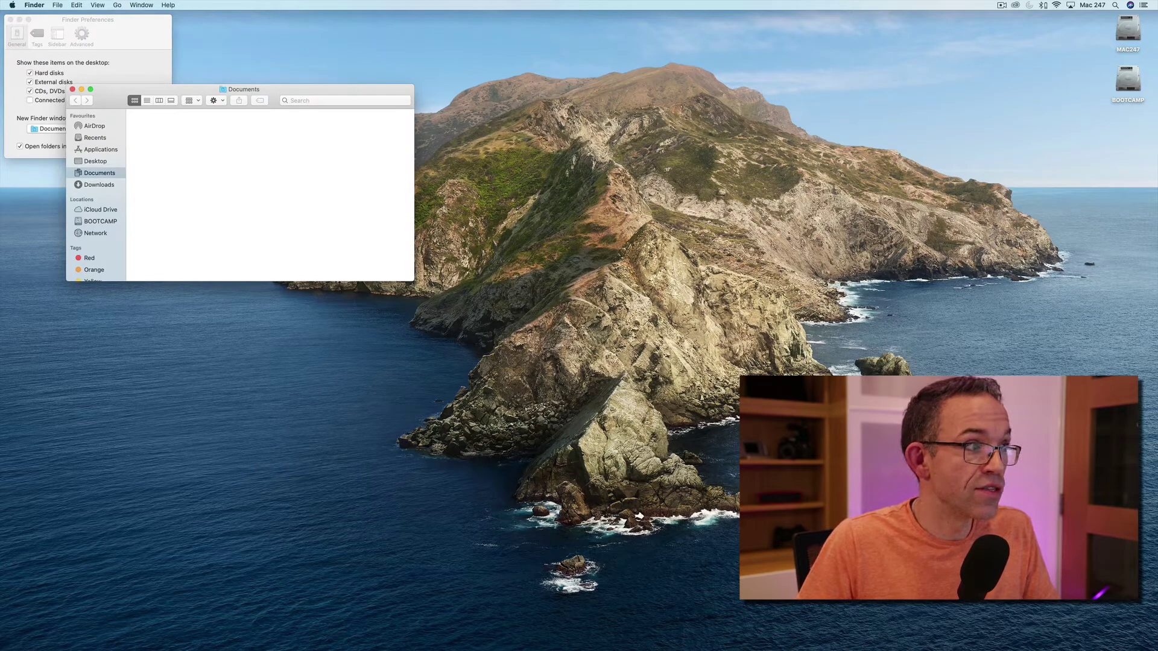
{"action": "key", "text": "super+w"}
{"action": "left_click", "coordinate": [84, 129]}
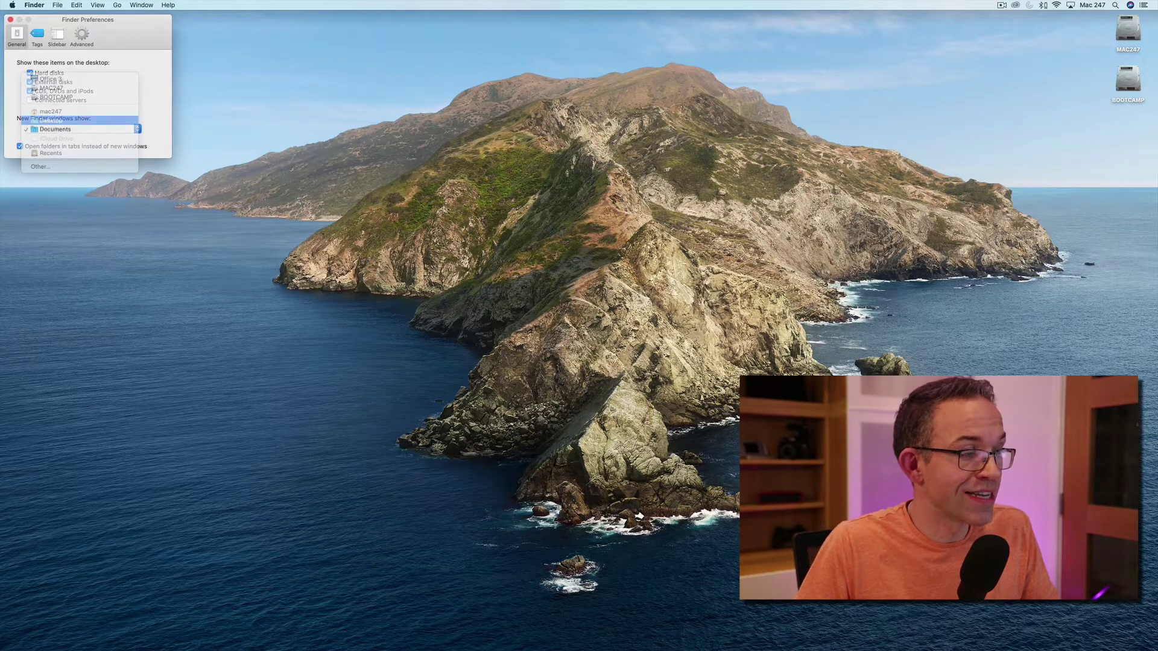
{"action": "left_click", "coordinate": [56, 119]}
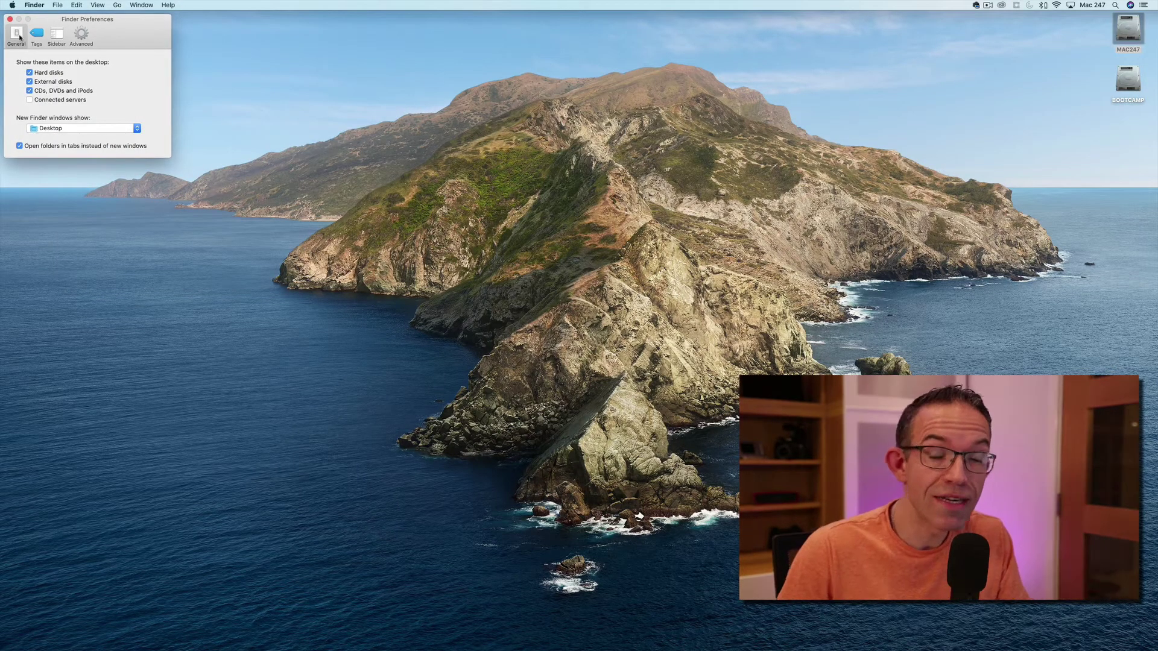
- Open the Finder sidebar preferences alongside a new Finder window and add Pictures to the sidebar favourites
{"action": "left_click", "coordinate": [56, 35]}
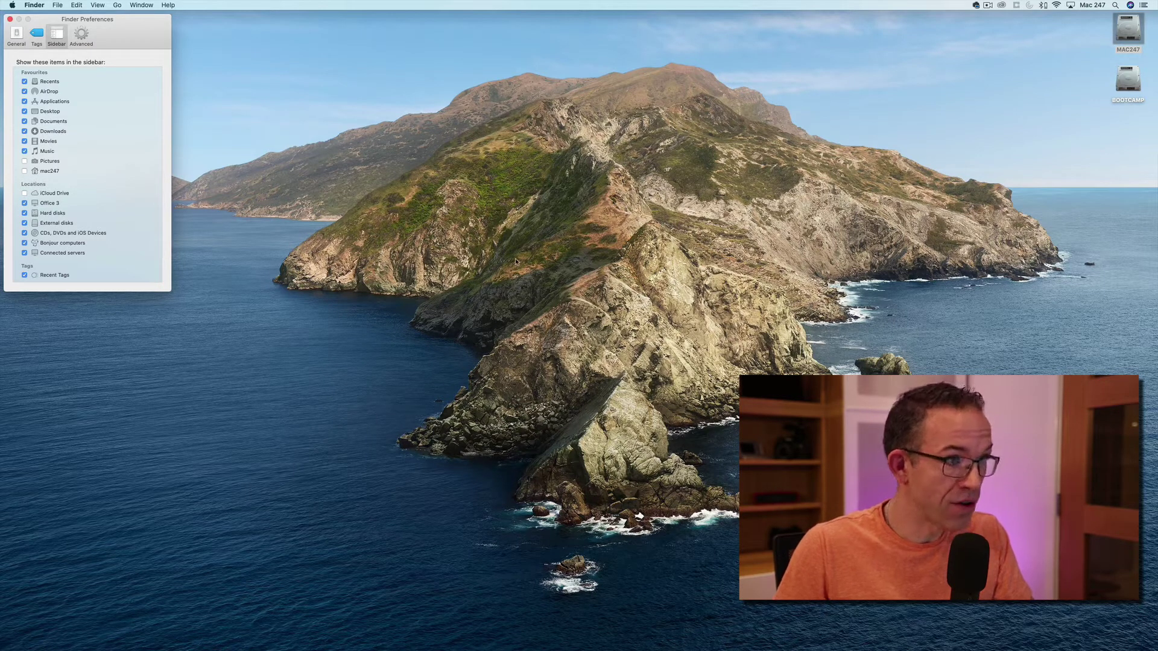
{"action": "key", "text": "super+n"}
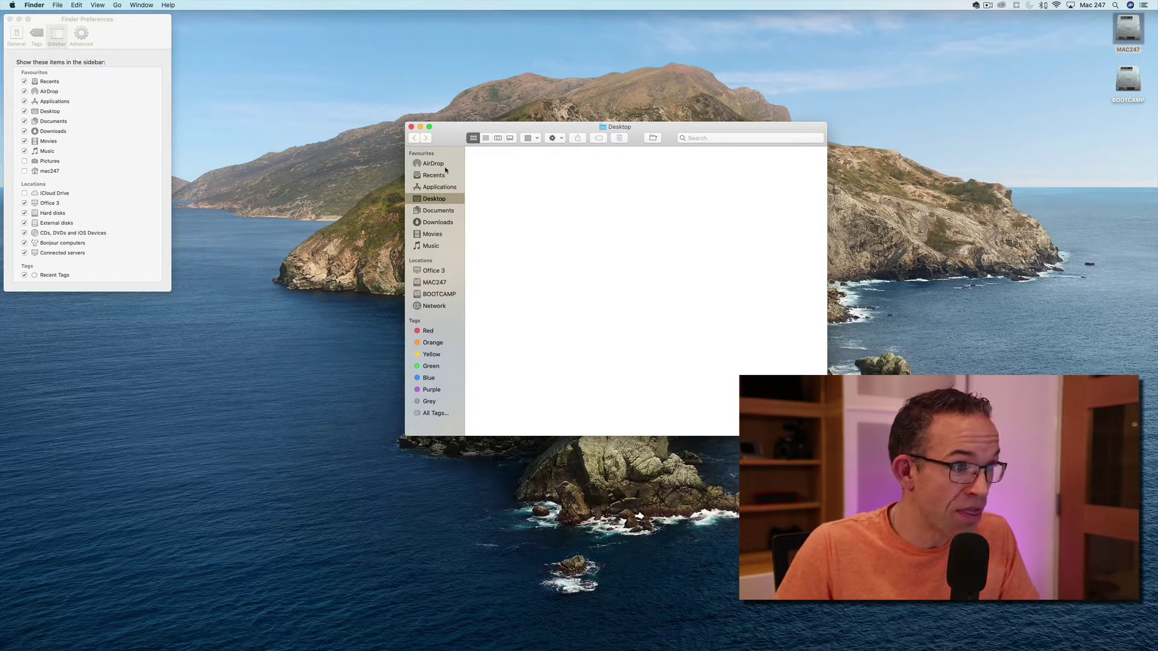
{"action": "left_click", "coordinate": [24, 162]}
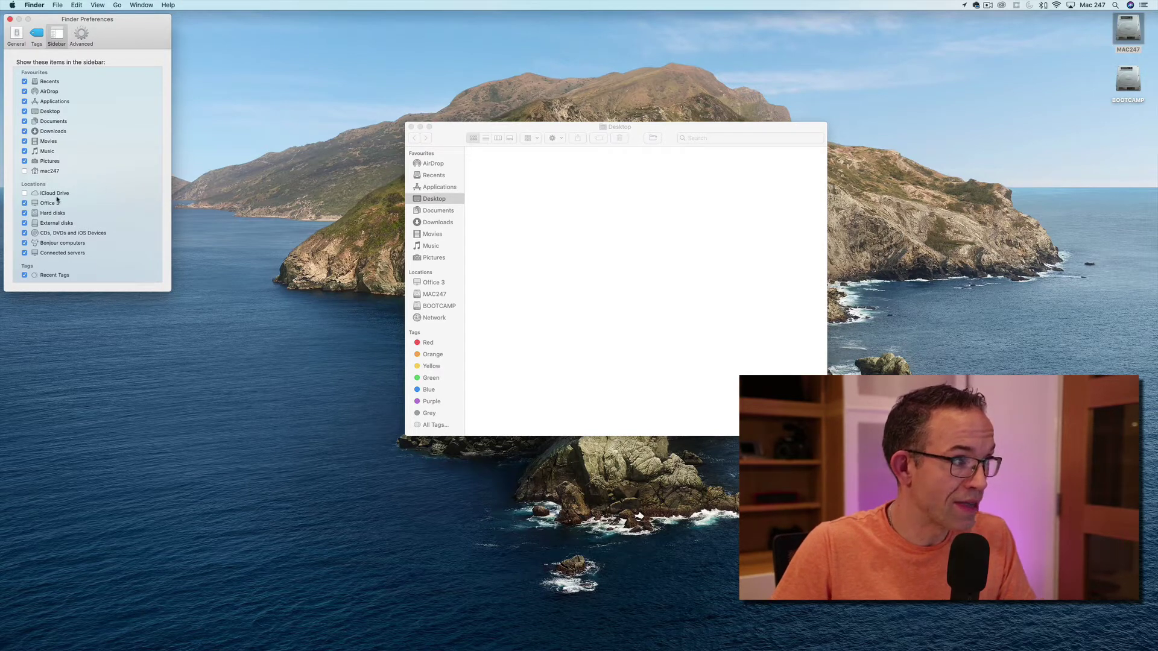
- Remove Downloads from the Finder sidebar, add it back, and close the Finder preferences
{"action": "left_click", "coordinate": [24, 131]}
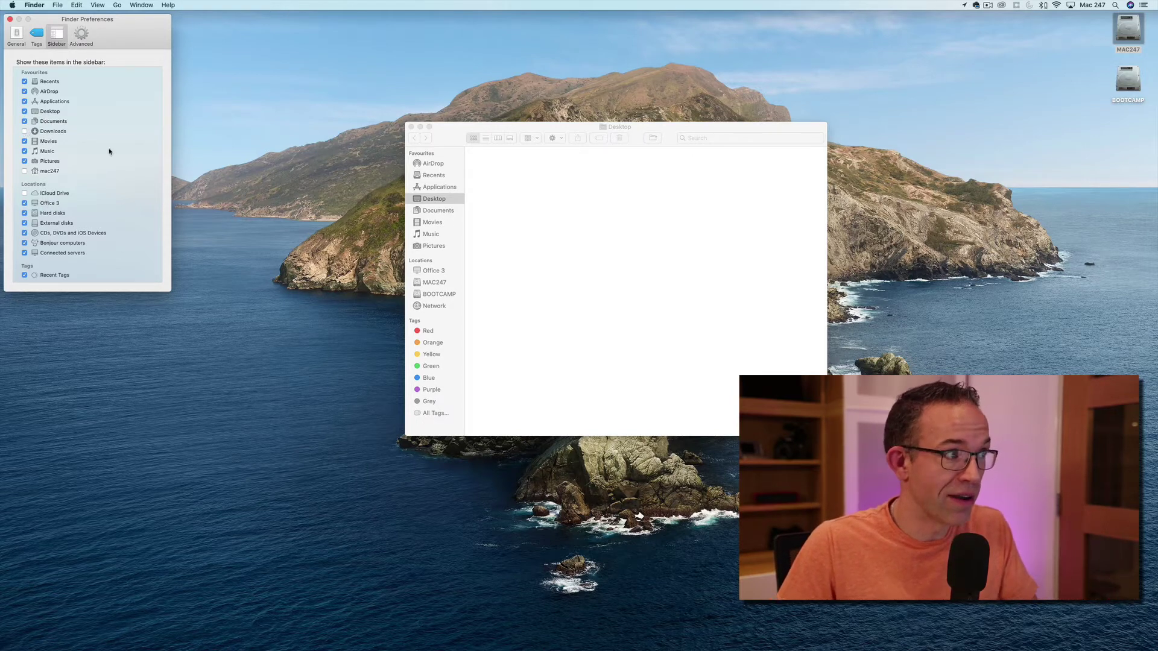
{"action": "left_click", "coordinate": [25, 131]}
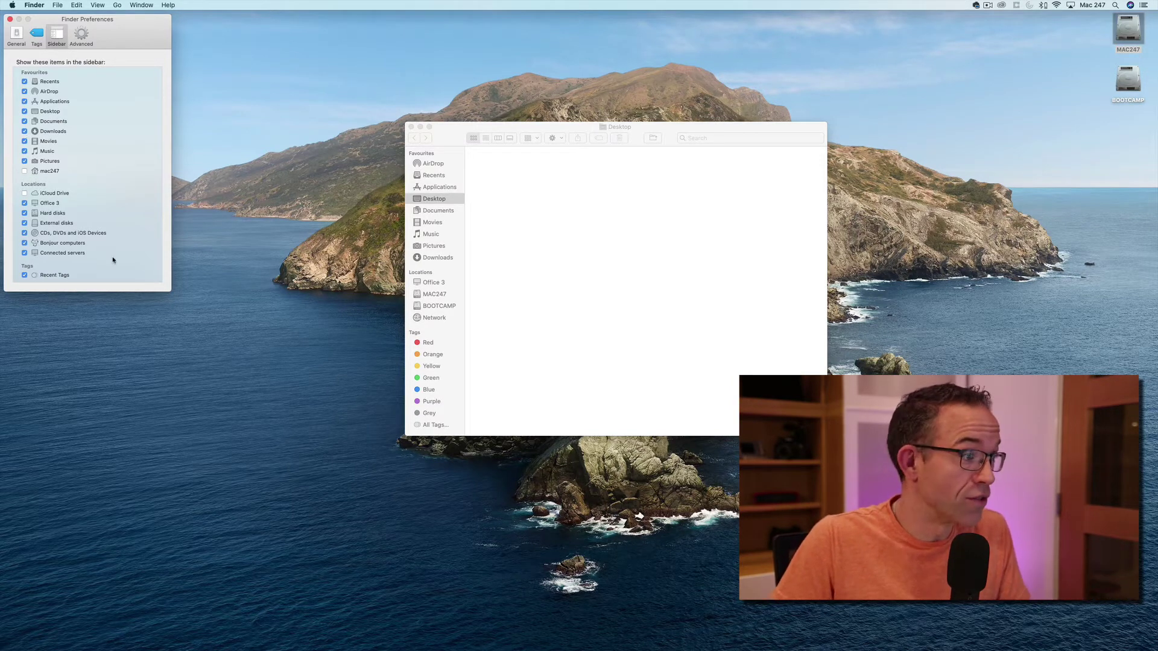
{"action": "left_click", "coordinate": [18, 36]}
{"action": "left_click", "coordinate": [9, 18]}
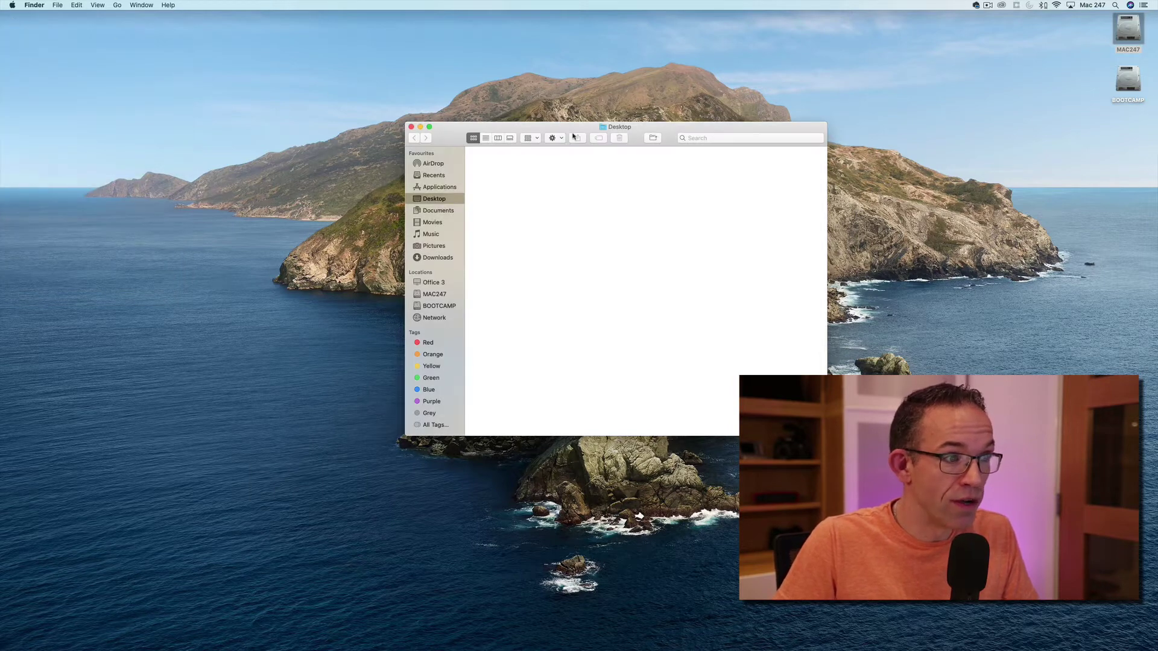
- Switch the Finder window to column view and look through the items available for customising its toolbar
{"action": "left_click", "coordinate": [498, 138]}
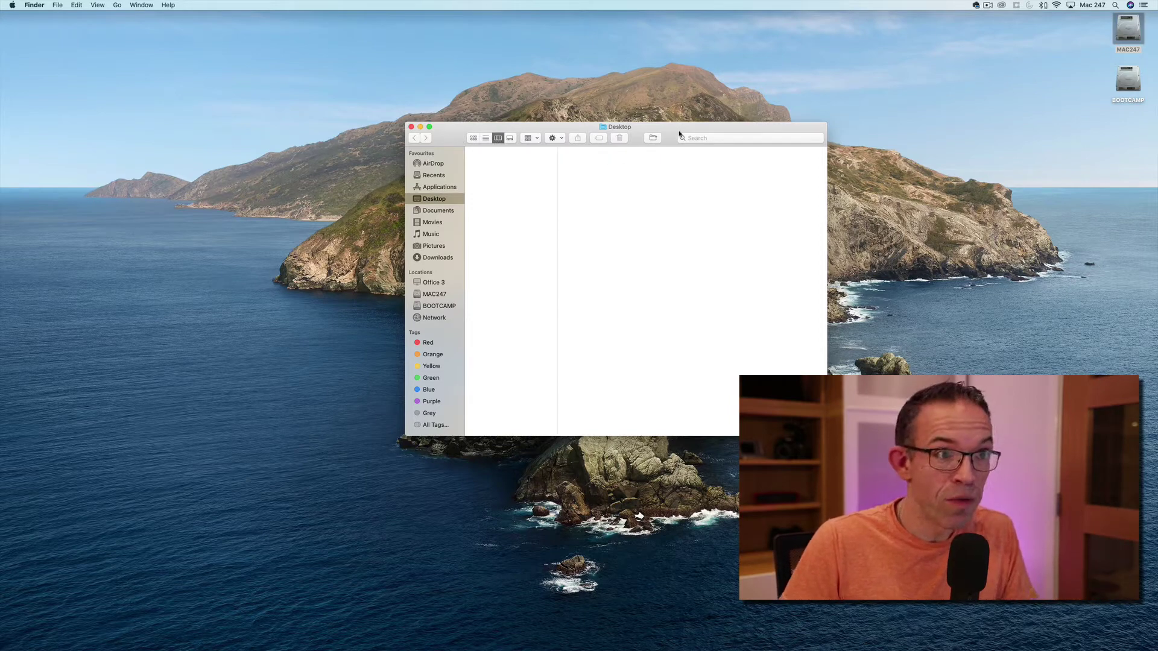
{"action": "right_click", "coordinate": [640, 138]}
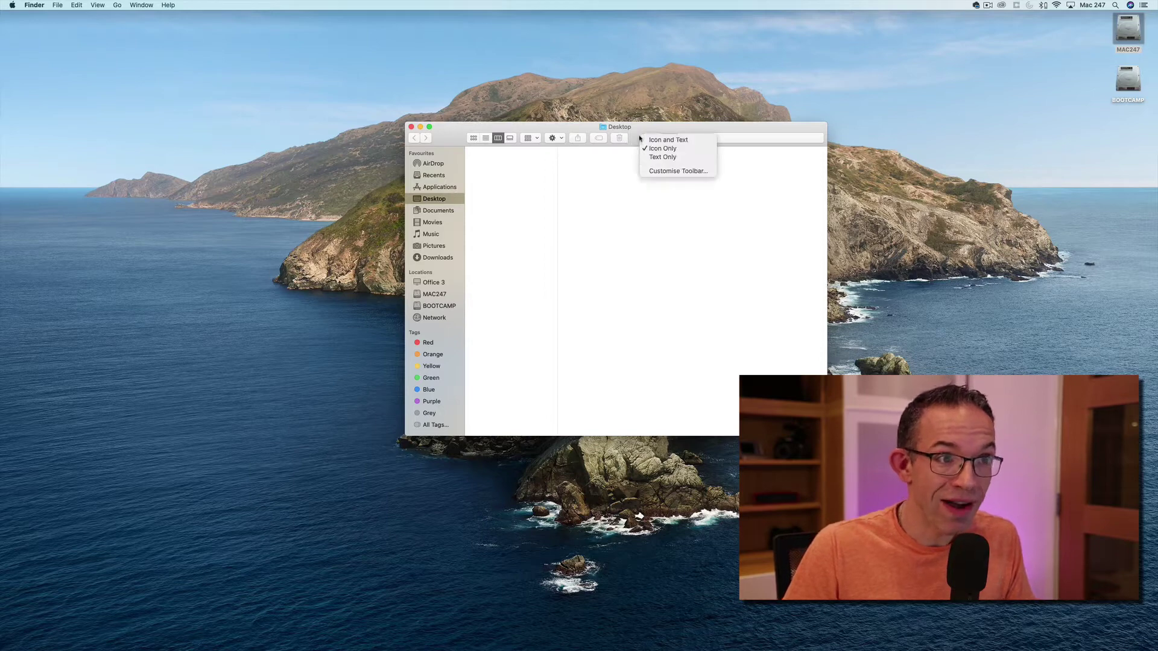
{"action": "left_click", "coordinate": [665, 171]}
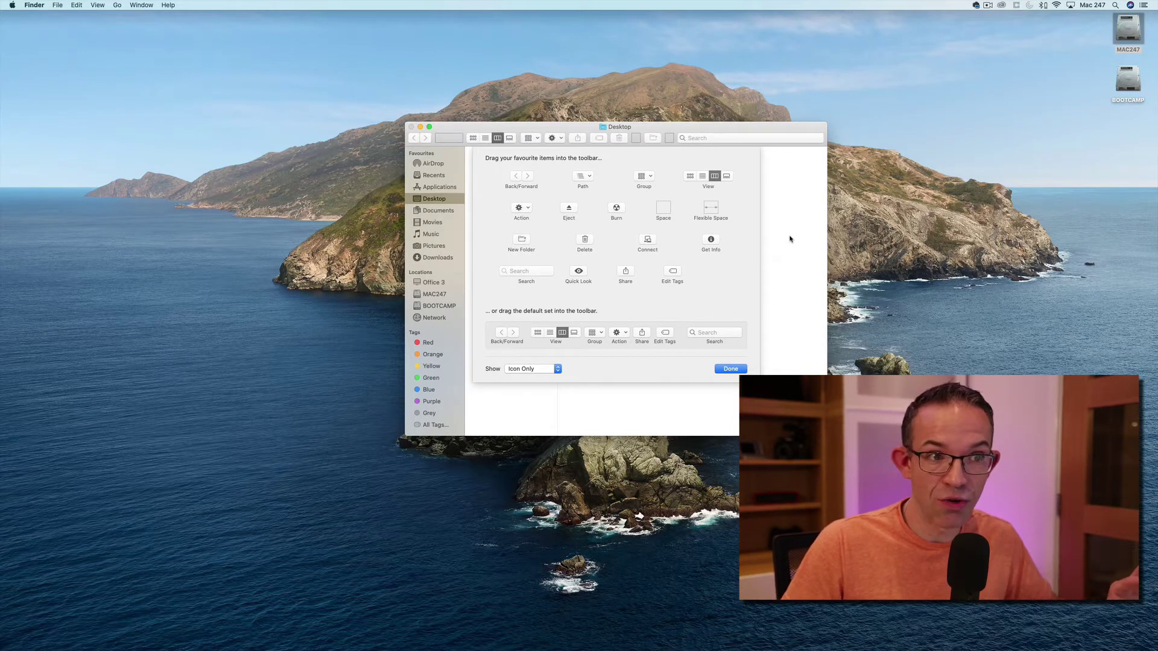
{"action": "mouse_move", "coordinate": [1047, 642]}
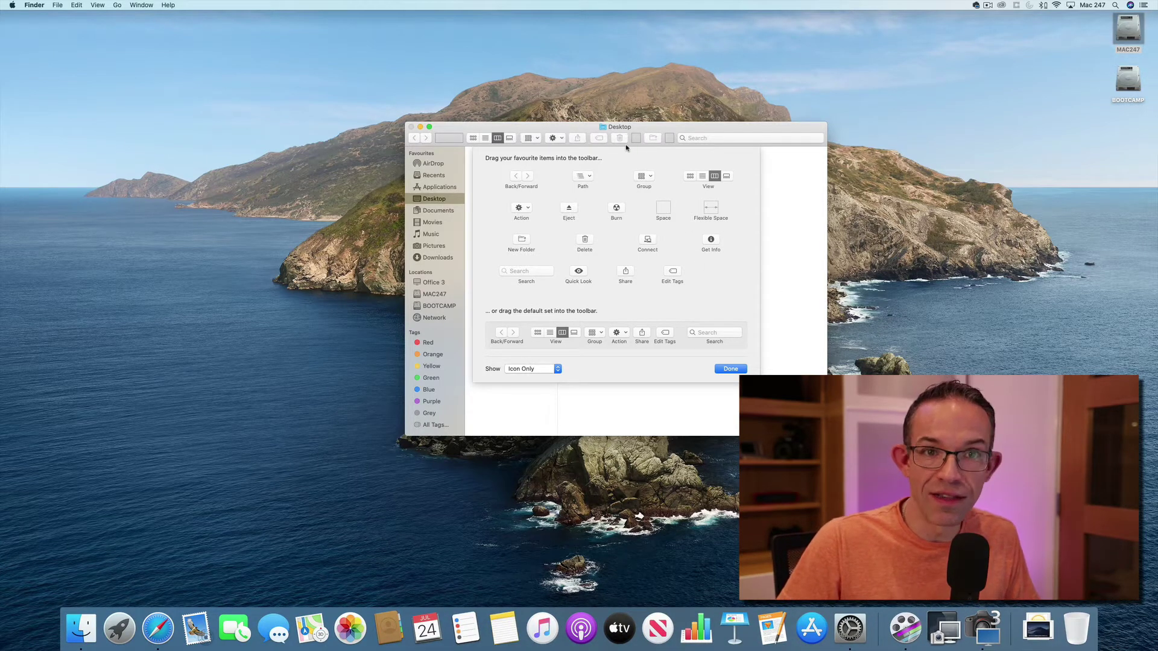
{"action": "left_click", "coordinate": [735, 371]}
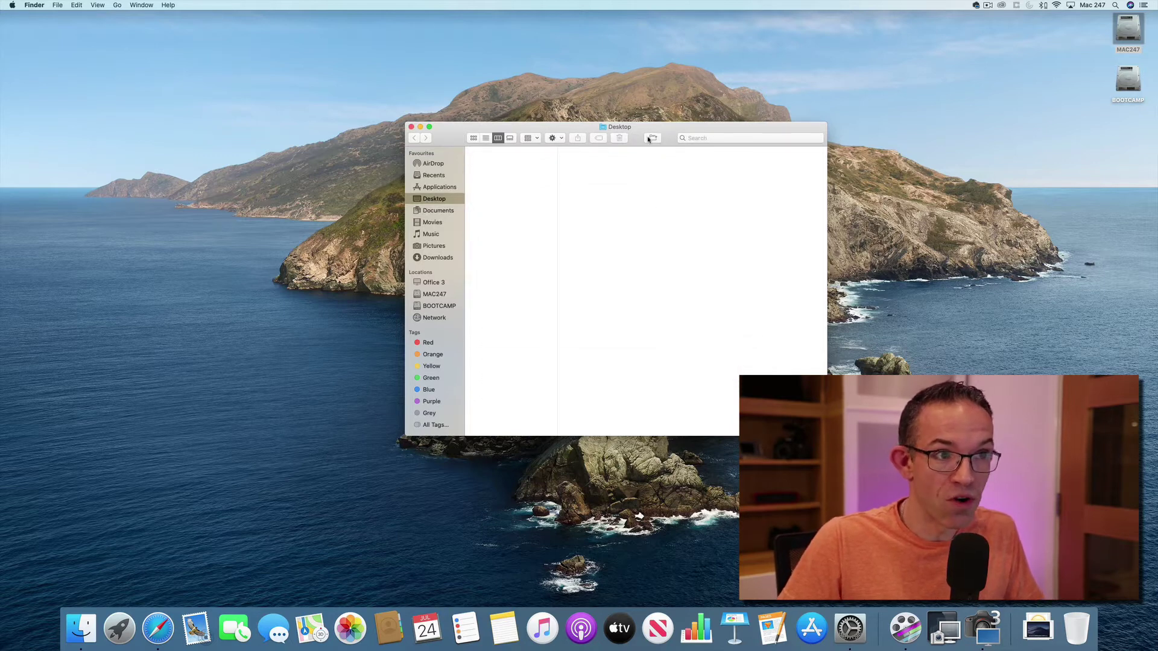
- Create a new folder on the Desktop using the Finder toolbar and name it Mac247
{"action": "left_click", "coordinate": [653, 138]}
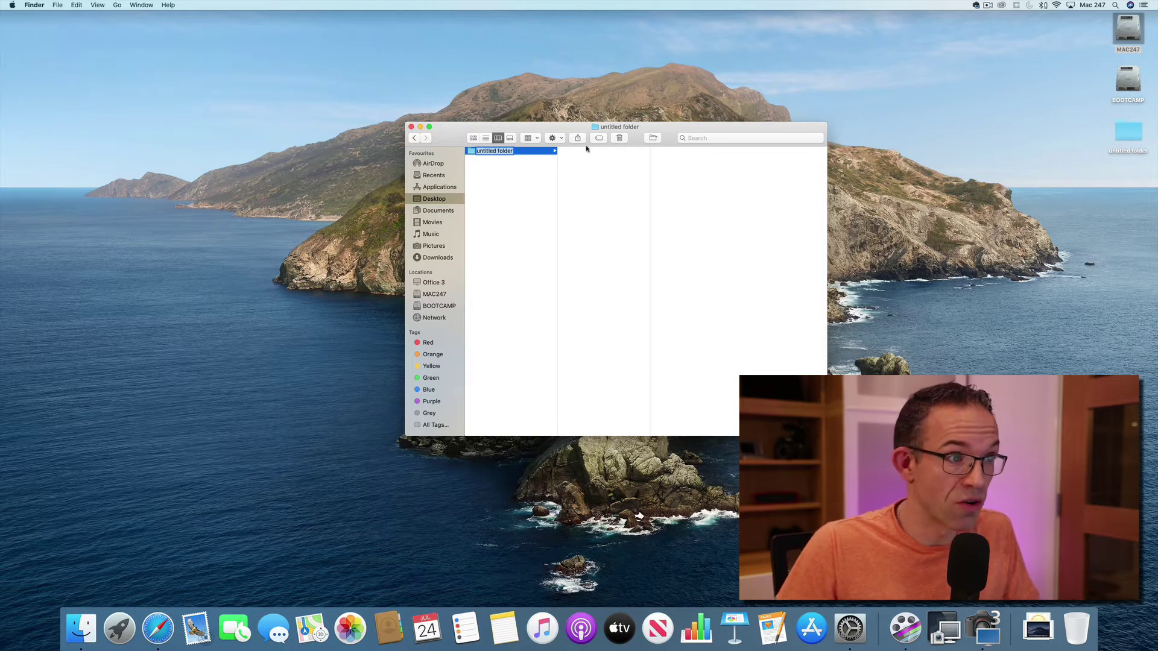
{"action": "type", "text": "Mac"}
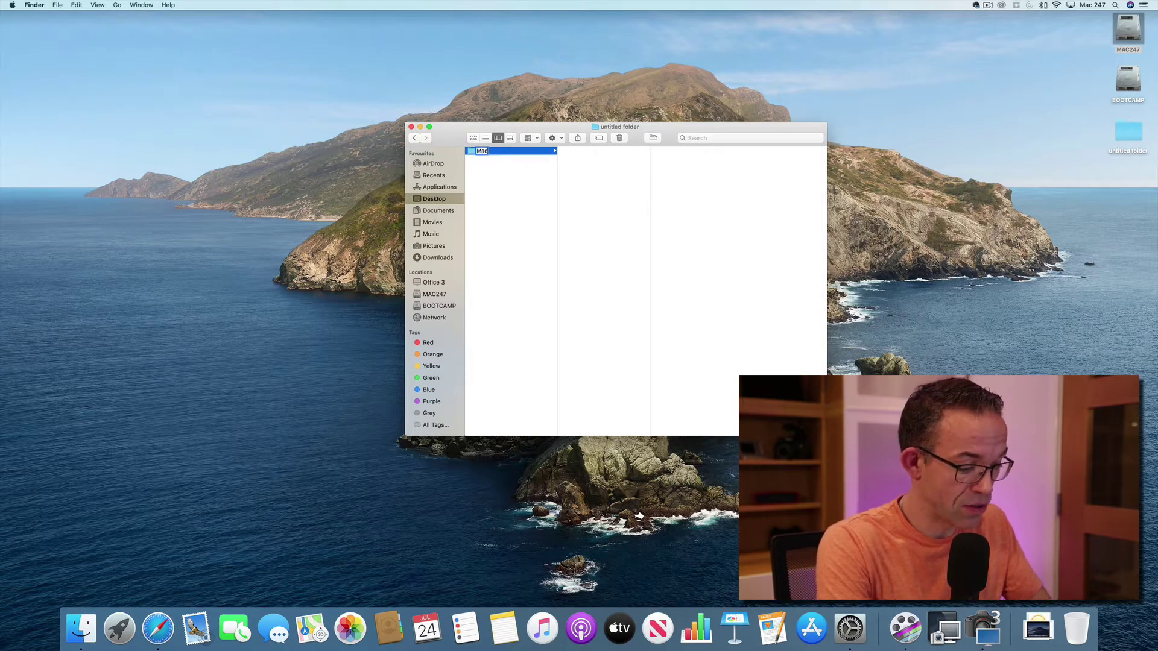
{"action": "type", "text": "247"}
{"action": "key", "text": "Return"}
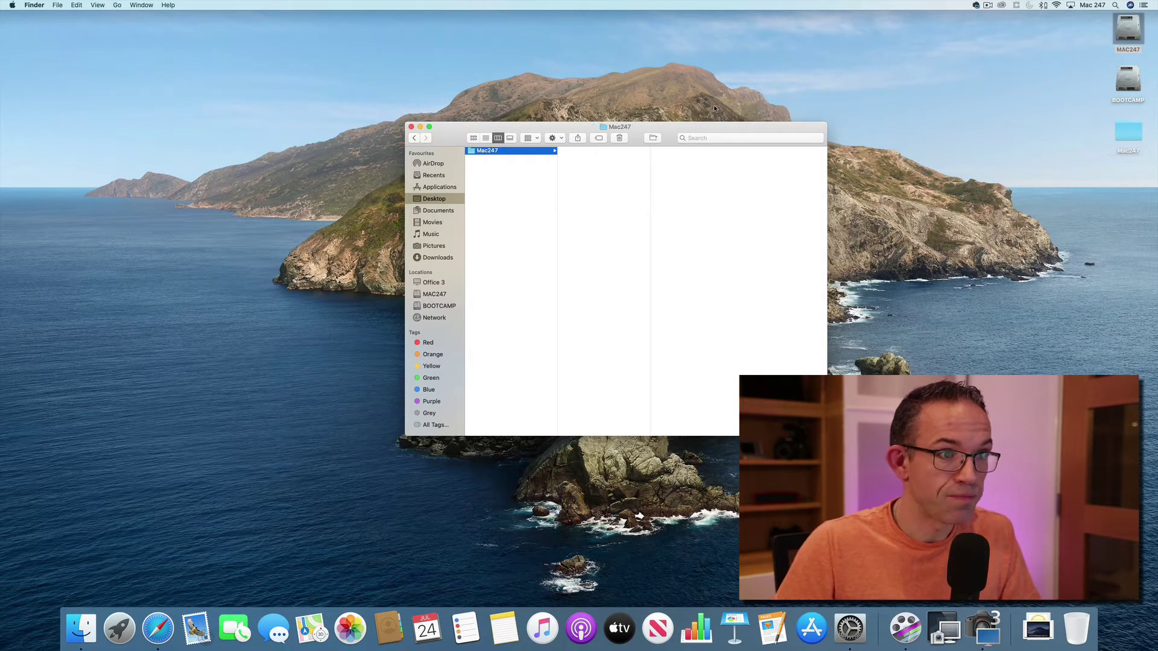
- Customise the Finder toolbar by removing the New Folder item and finish the customisation
{"action": "right_click", "coordinate": [634, 137]}
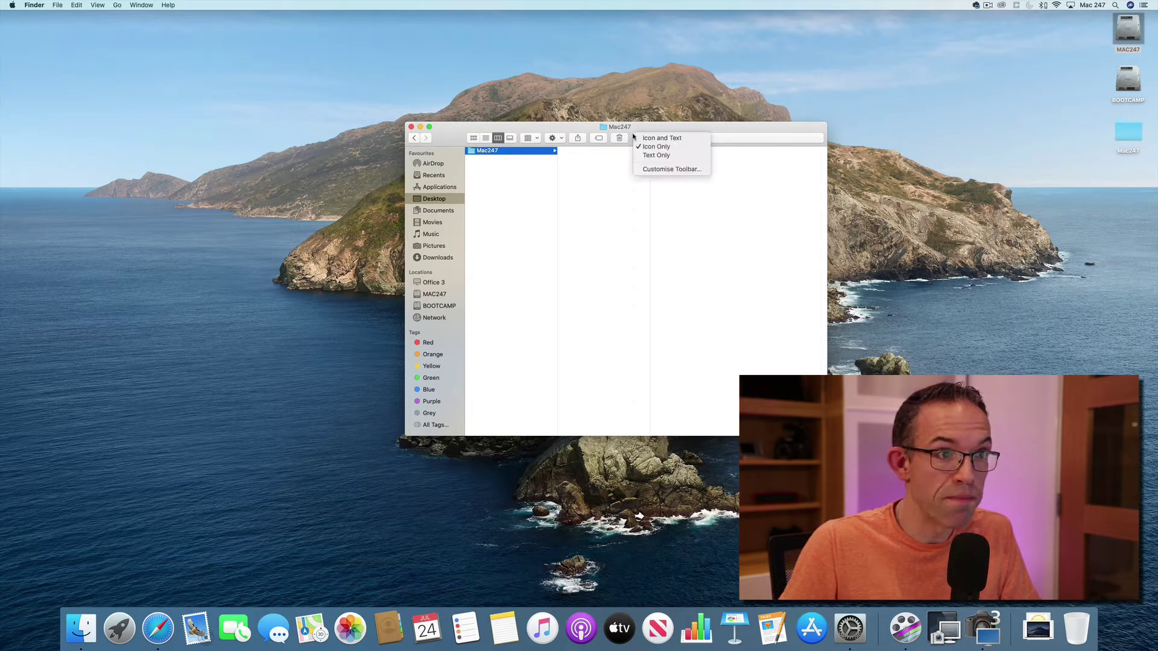
{"action": "left_click", "coordinate": [673, 169]}
{"action": "left_click_drag", "start_coordinate": [657, 140], "coordinate": [674, 183]}
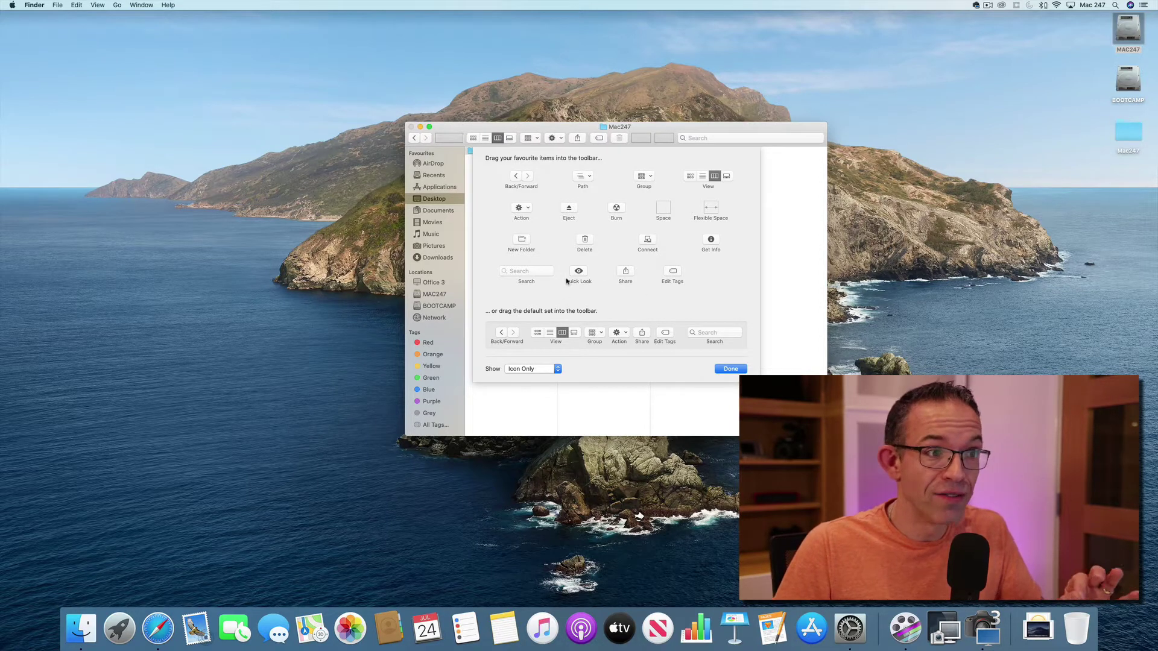
{"action": "left_click", "coordinate": [730, 369]}
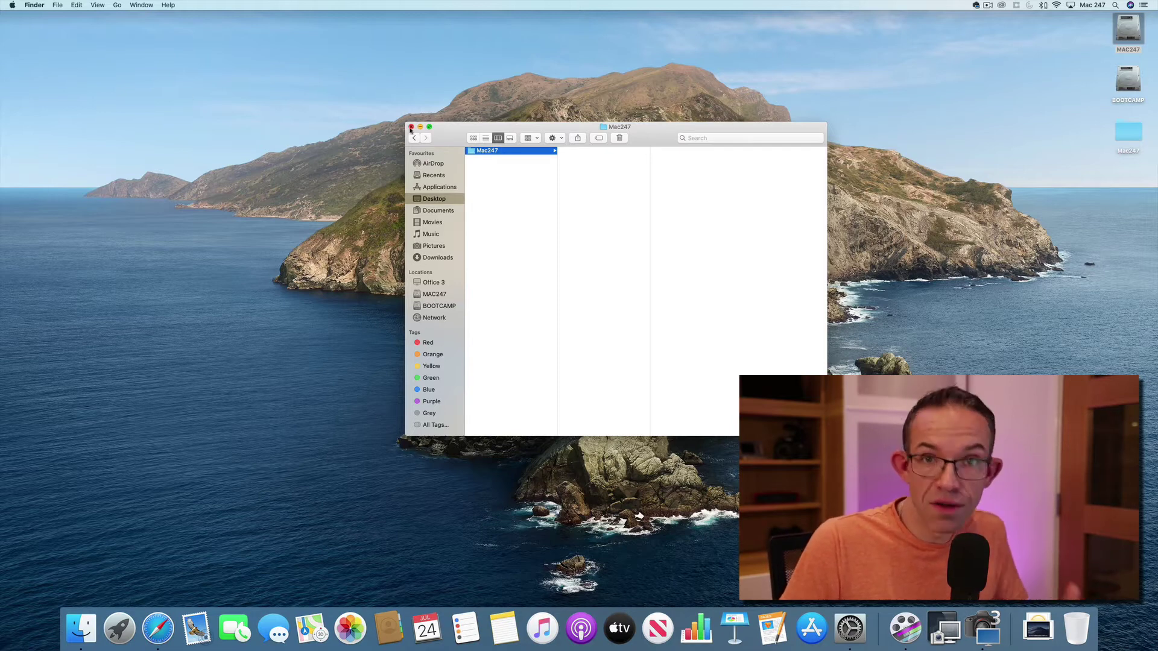
- Compare the icon and list views of the Finder window and return to column view
{"action": "mouse_move", "coordinate": [428, 131]}
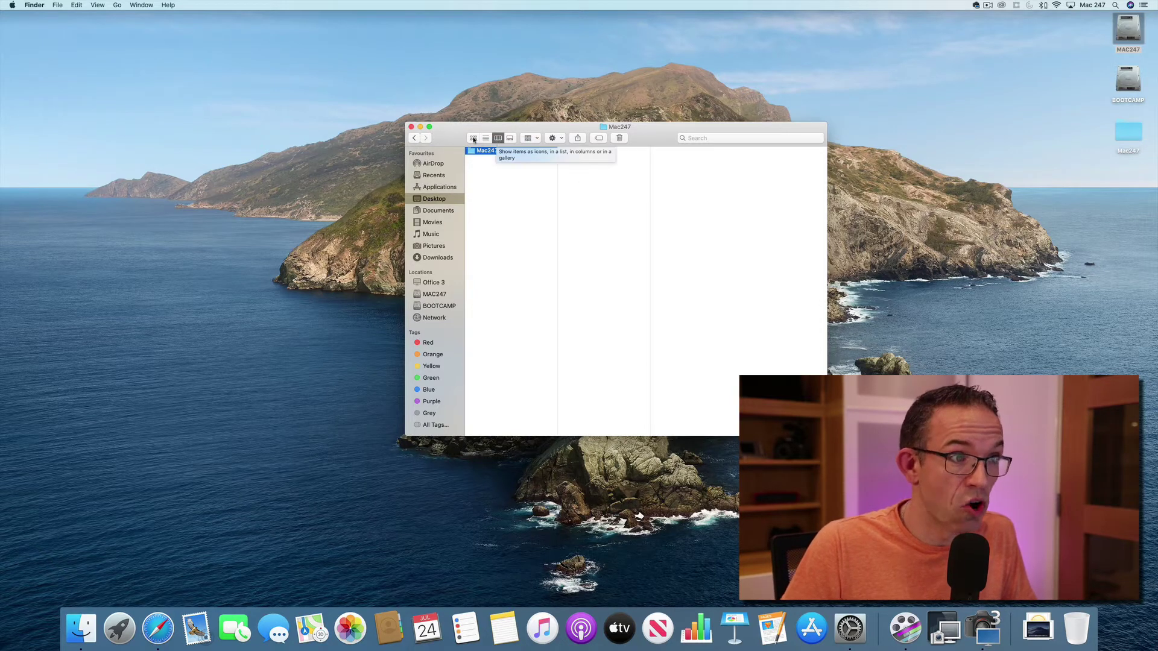
{"action": "left_click", "coordinate": [473, 138]}
{"action": "left_click", "coordinate": [485, 138]}
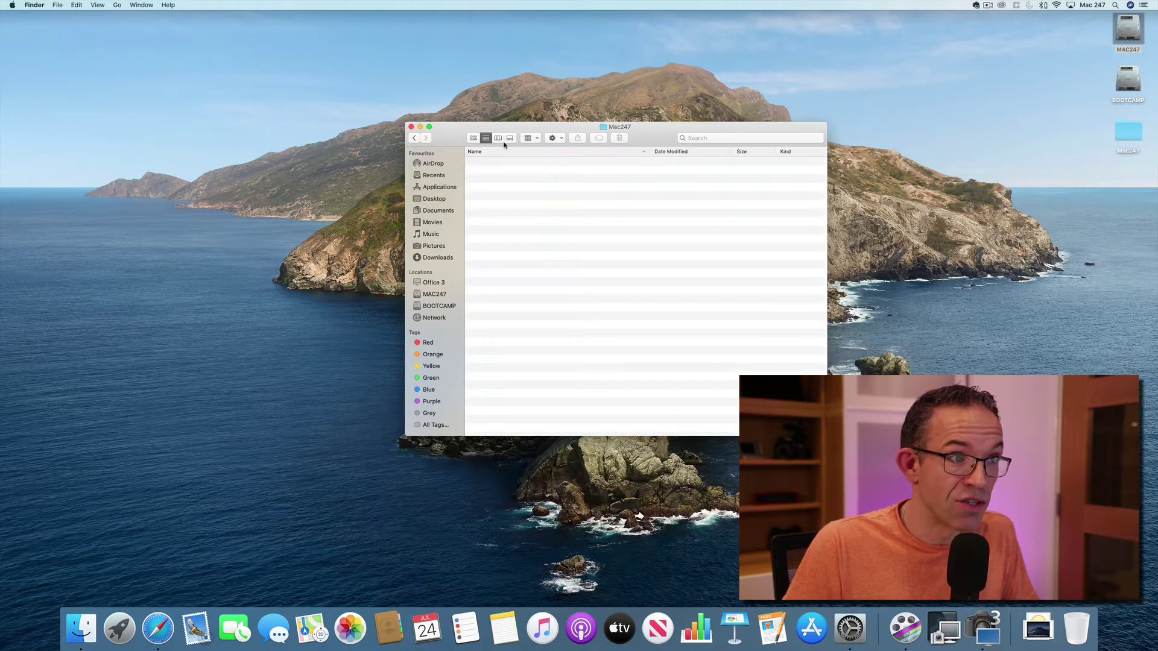
{"action": "left_click", "coordinate": [498, 138]}
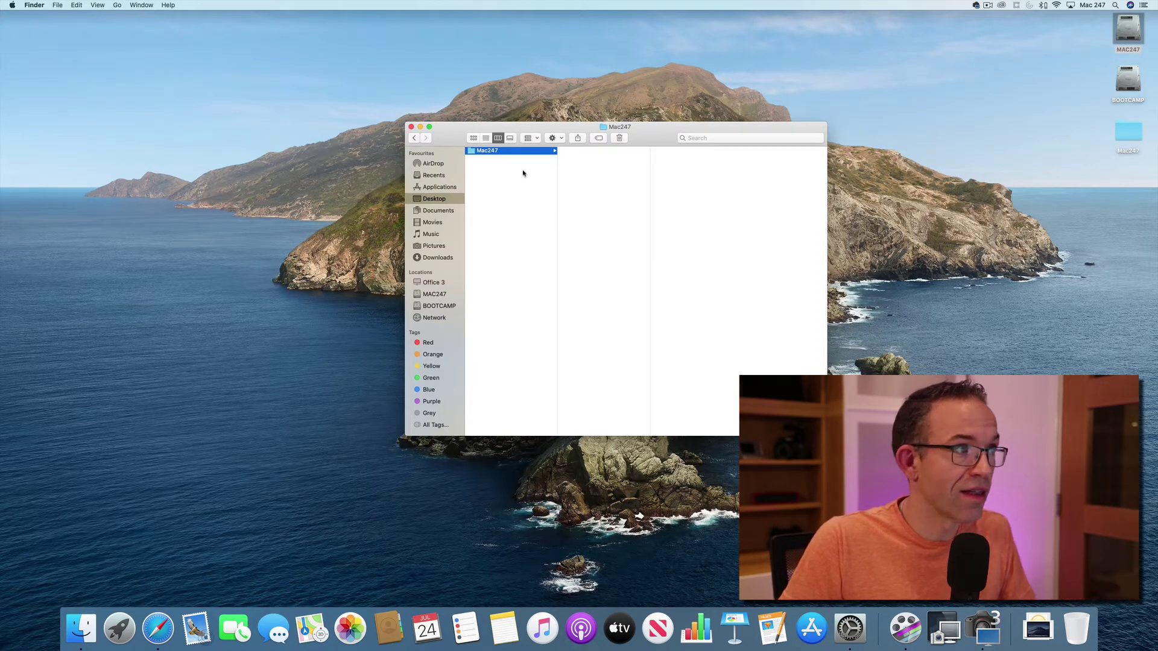
- In the view options for the Mac247 folder, turn on Always open in column view and close the options
{"action": "left_click", "coordinate": [99, 4]}
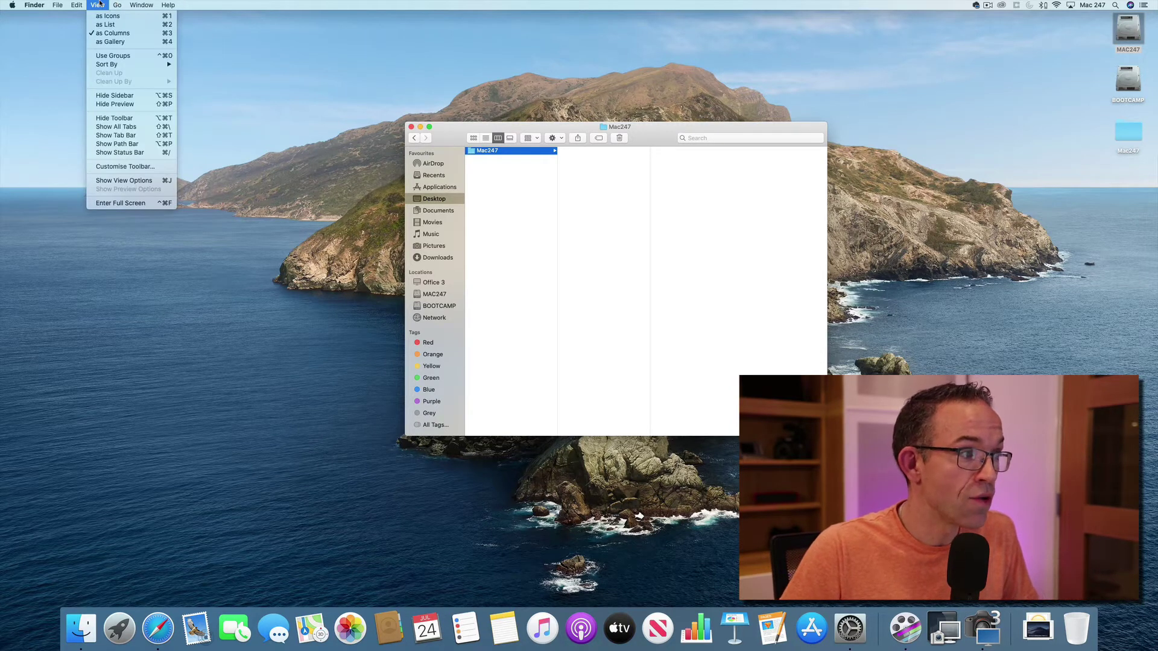
{"action": "left_click", "coordinate": [134, 181]}
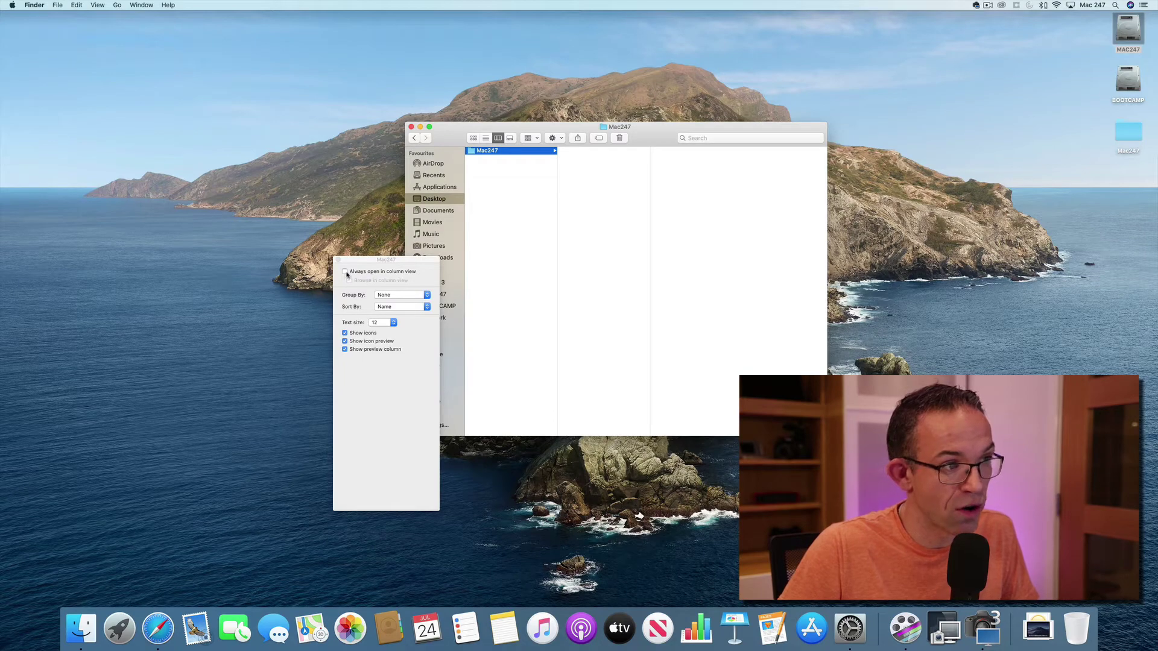
{"action": "left_click", "coordinate": [345, 272]}
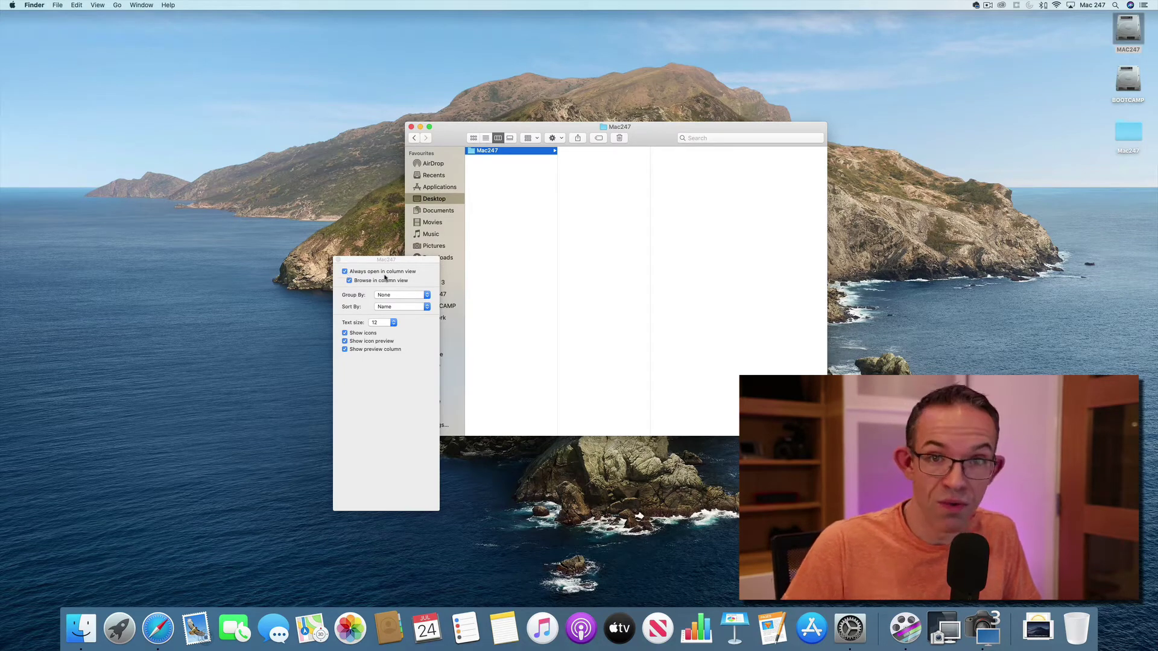
{"action": "left_click", "coordinate": [338, 259]}
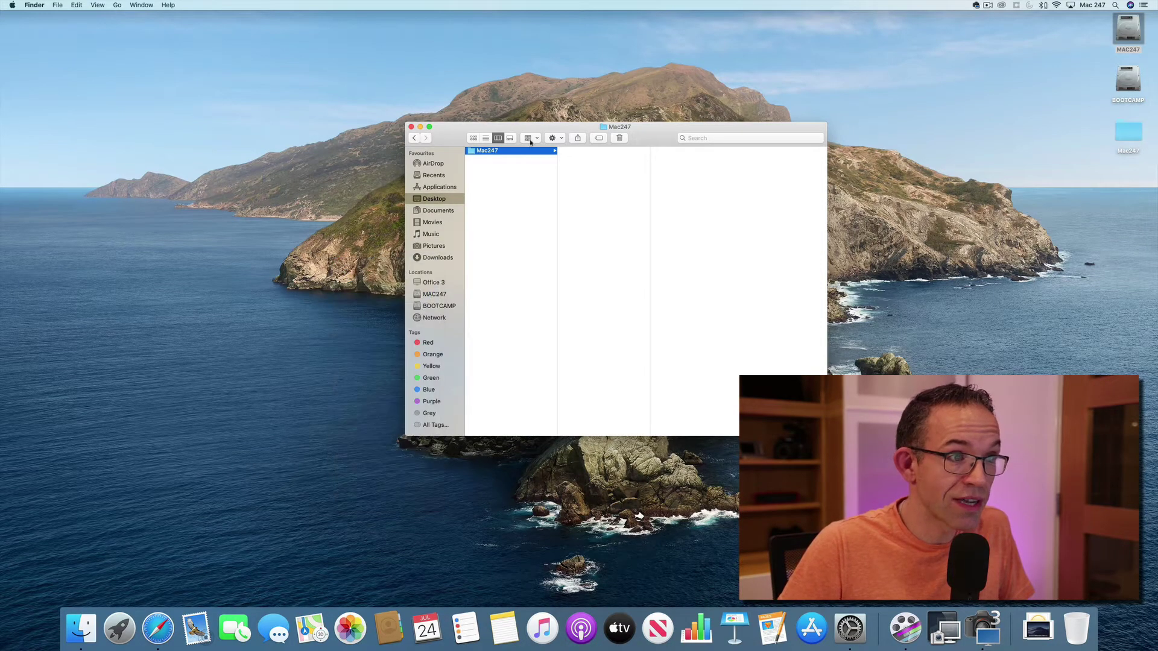
- Close the Finder window, open a new one to check the column view, and select the Mac247 folder
{"action": "left_click", "coordinate": [411, 127]}
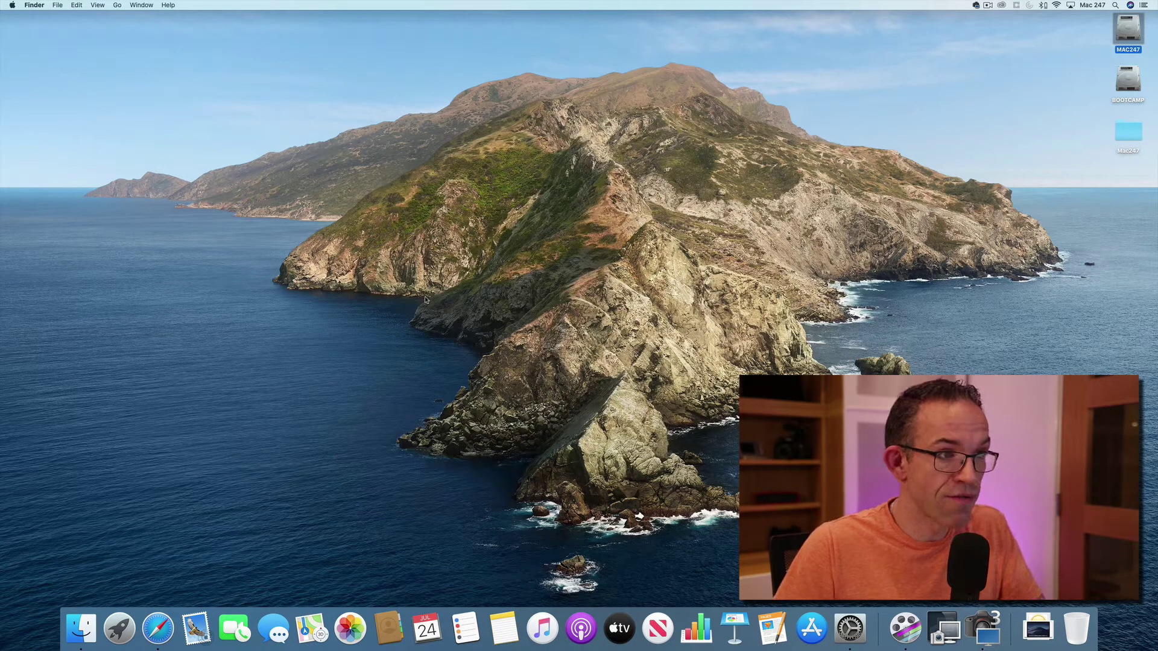
{"action": "key", "text": "super+n"}
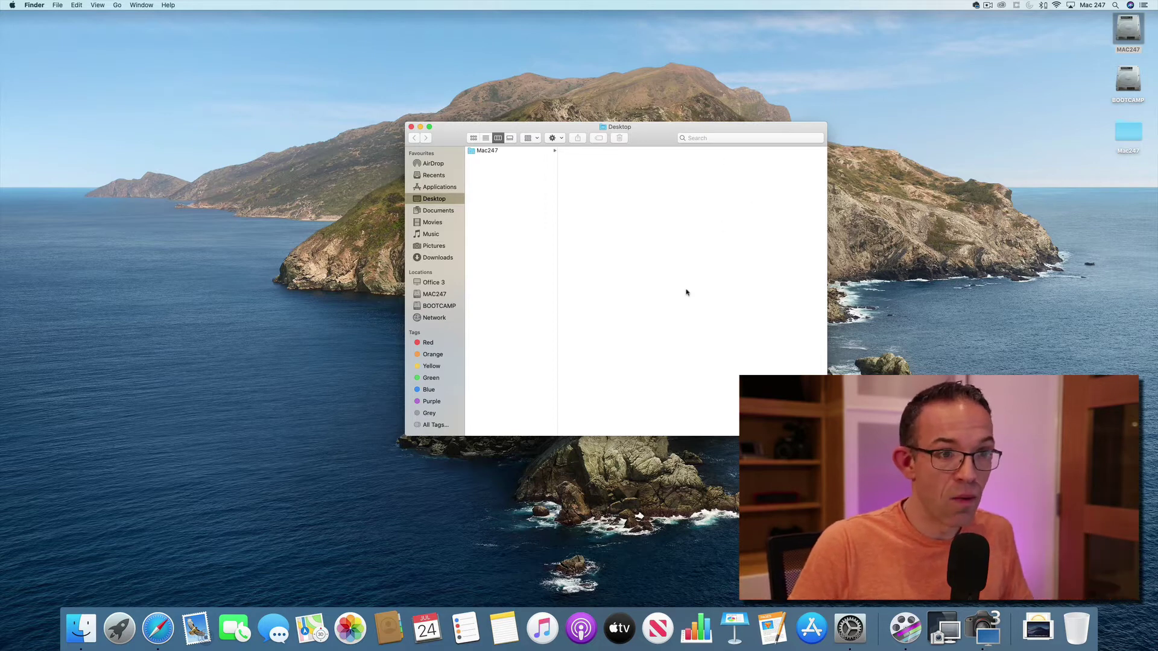
{"action": "left_click", "coordinate": [553, 151]}
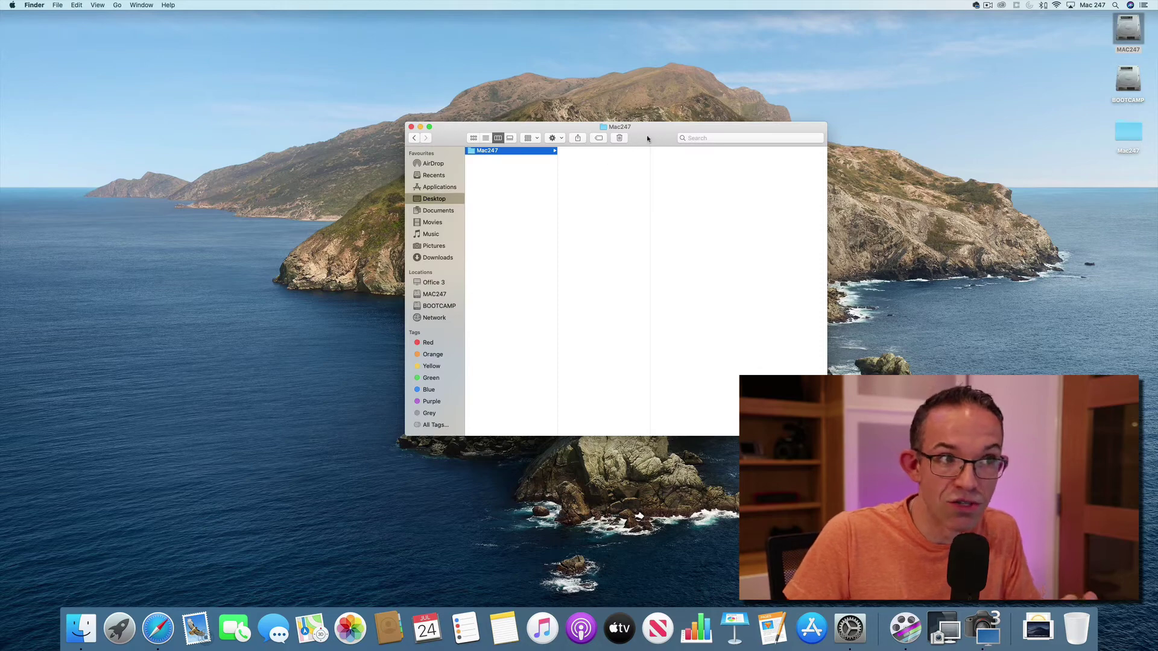
- Customise the Finder toolbar by adding the New Folder item and finish the customisation
{"action": "right_click", "coordinate": [650, 139]}
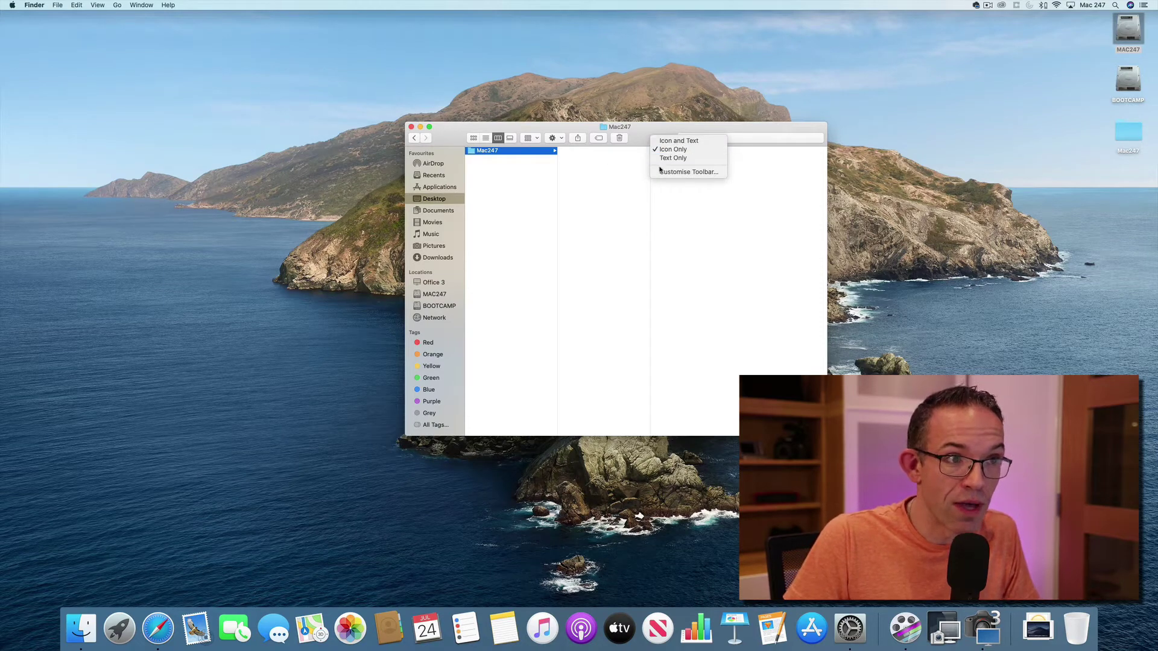
{"action": "left_click", "coordinate": [693, 171]}
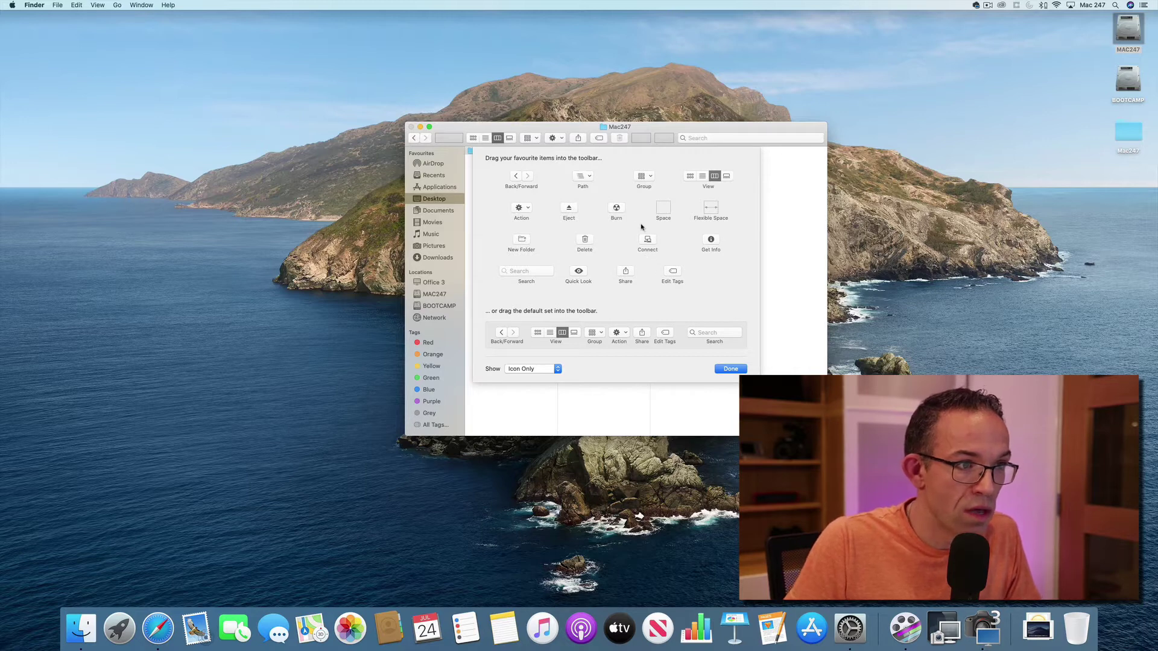
{"action": "left_click_drag", "start_coordinate": [646, 240], "coordinate": [641, 138]}
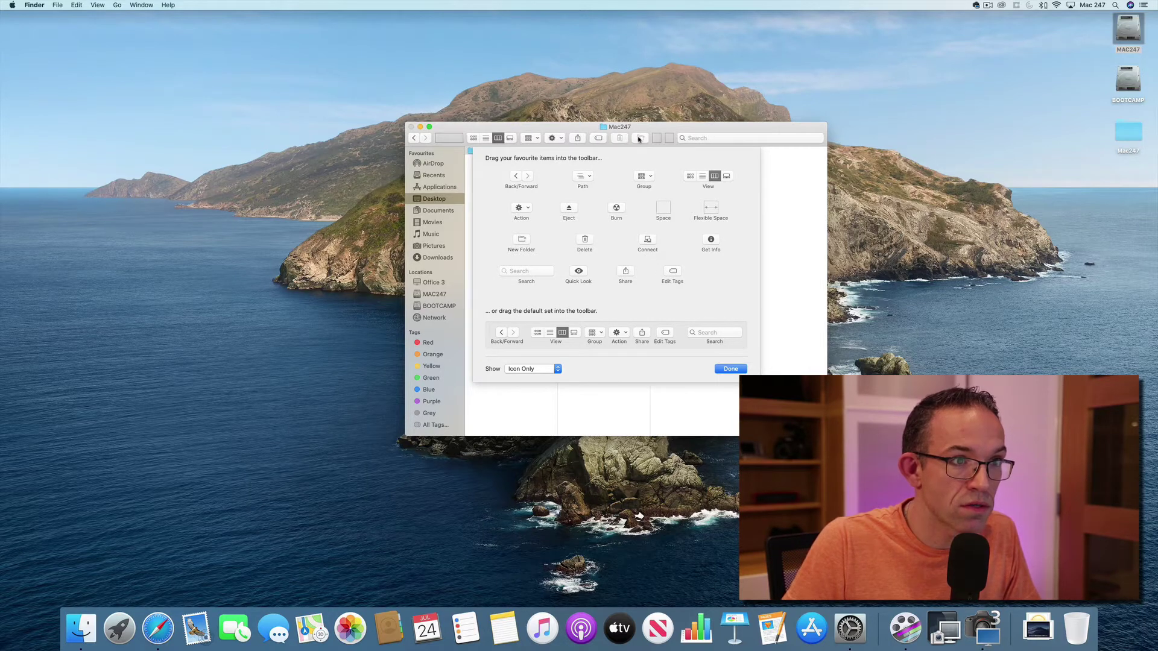
{"action": "key", "text": "Return"}
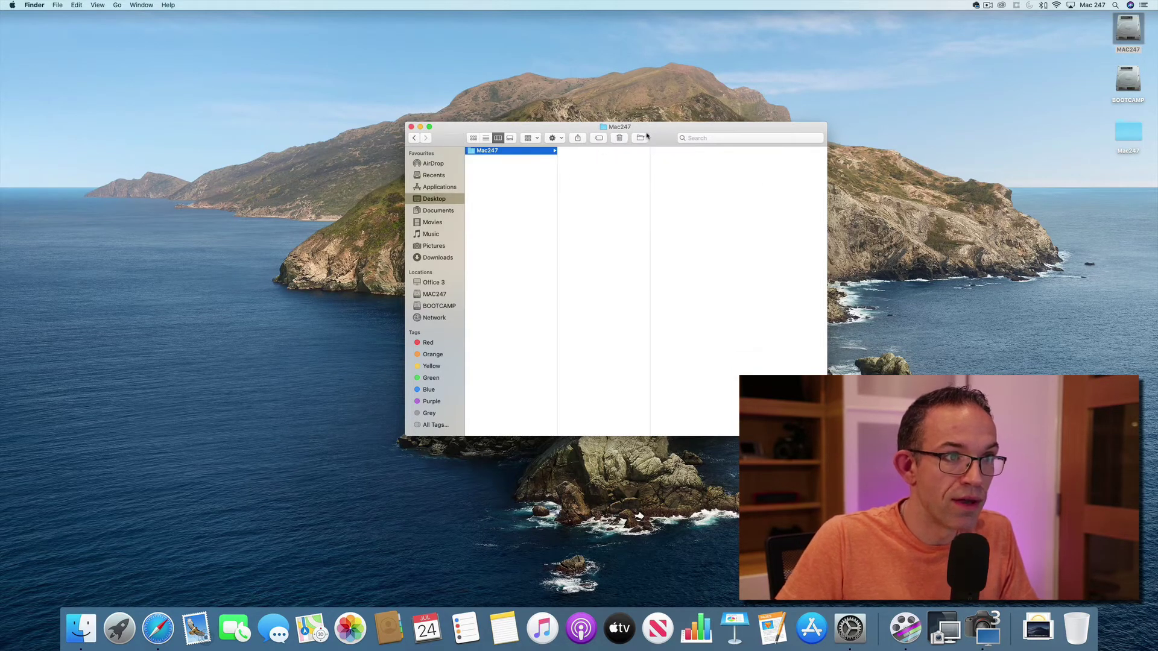
- Create a new folder inside Mac247 and name it Item
{"action": "left_click", "coordinate": [640, 137]}
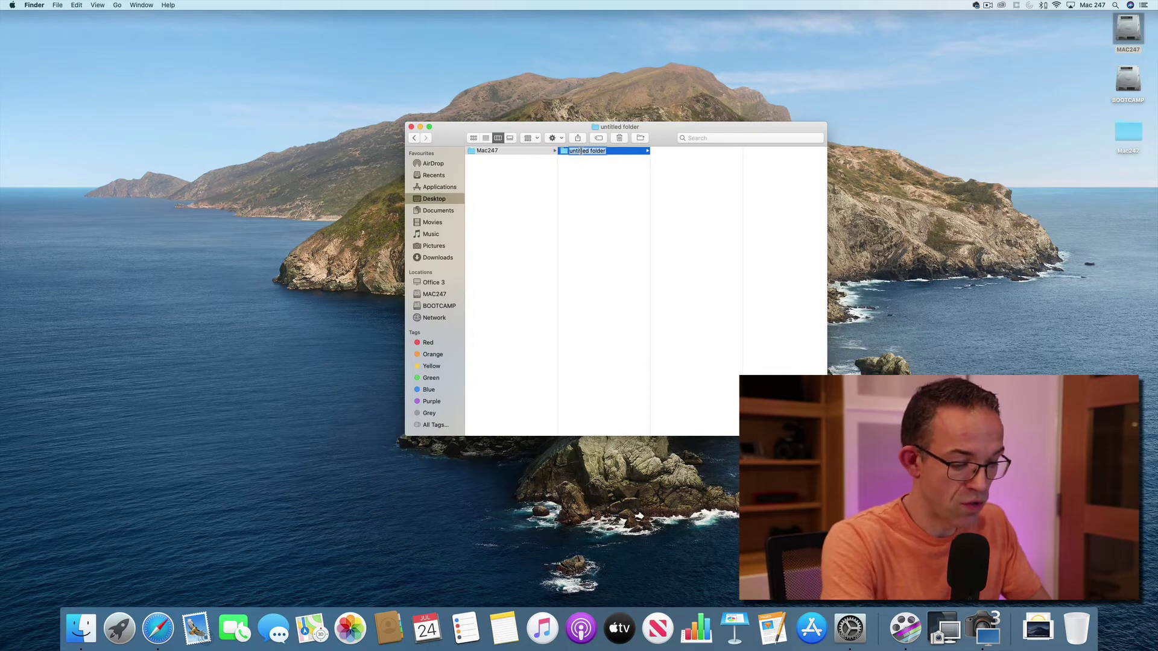
{"action": "type", "text": "Item"}
{"action": "key", "text": "Return"}
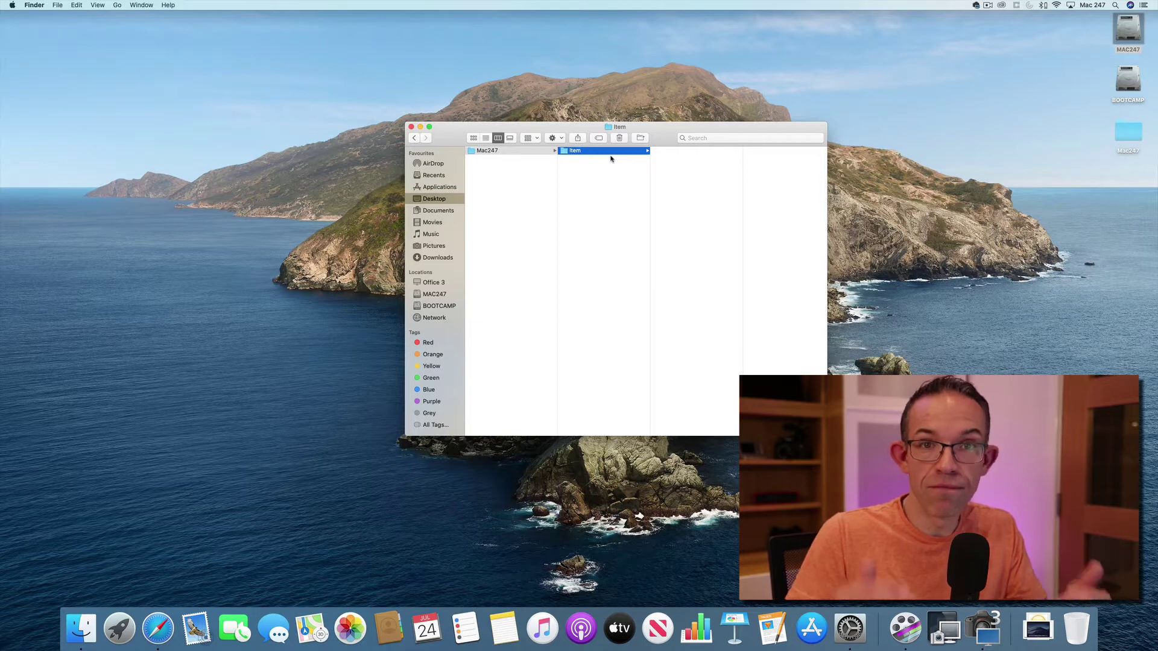
- Compare the list, icon and column views for the Item and Mac247 folders and return to column view
{"action": "left_click", "coordinate": [485, 138]}
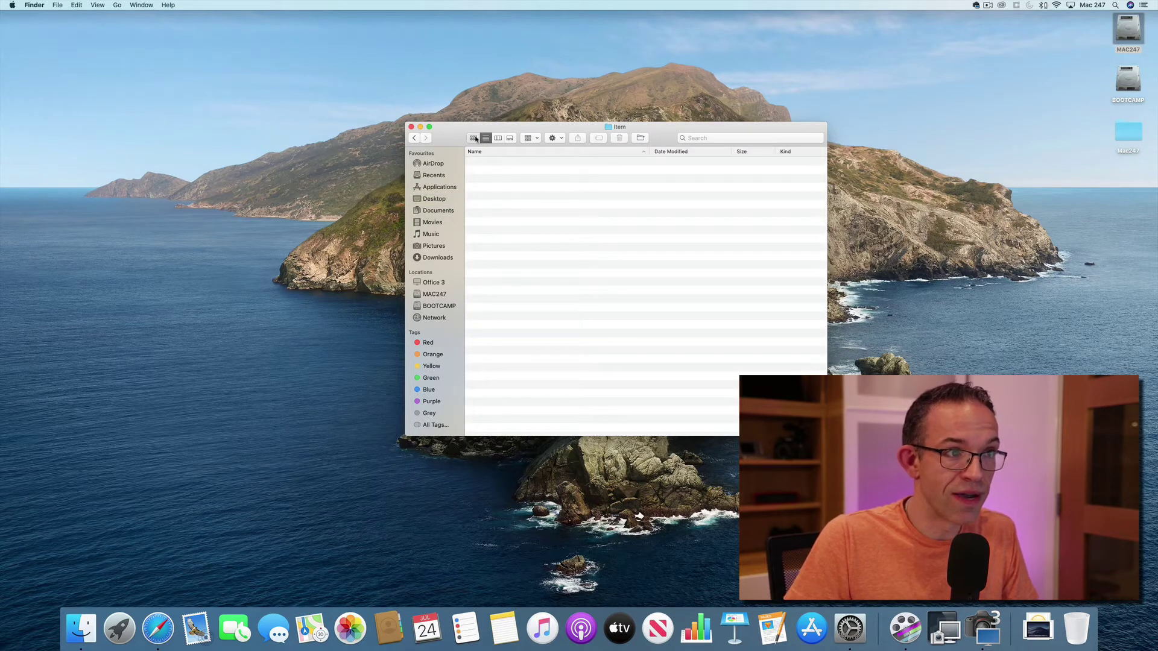
{"action": "left_click", "coordinate": [474, 138]}
{"action": "left_click", "coordinate": [498, 138]}
{"action": "left_click", "coordinate": [502, 152]}
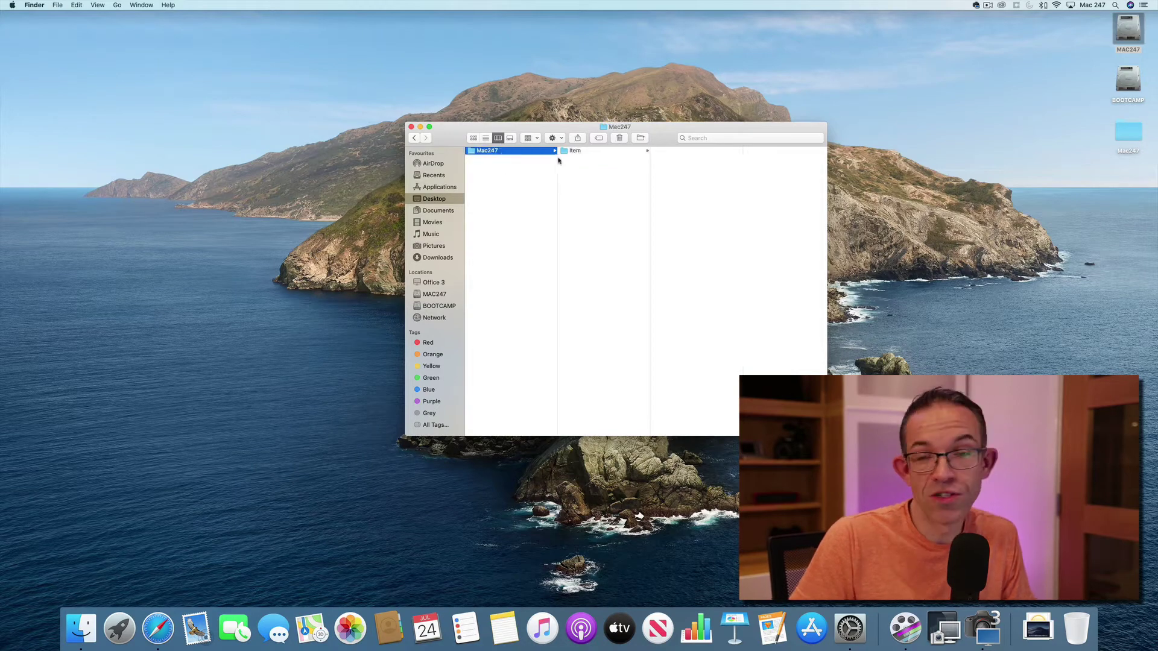
{"action": "left_click", "coordinate": [490, 138]}
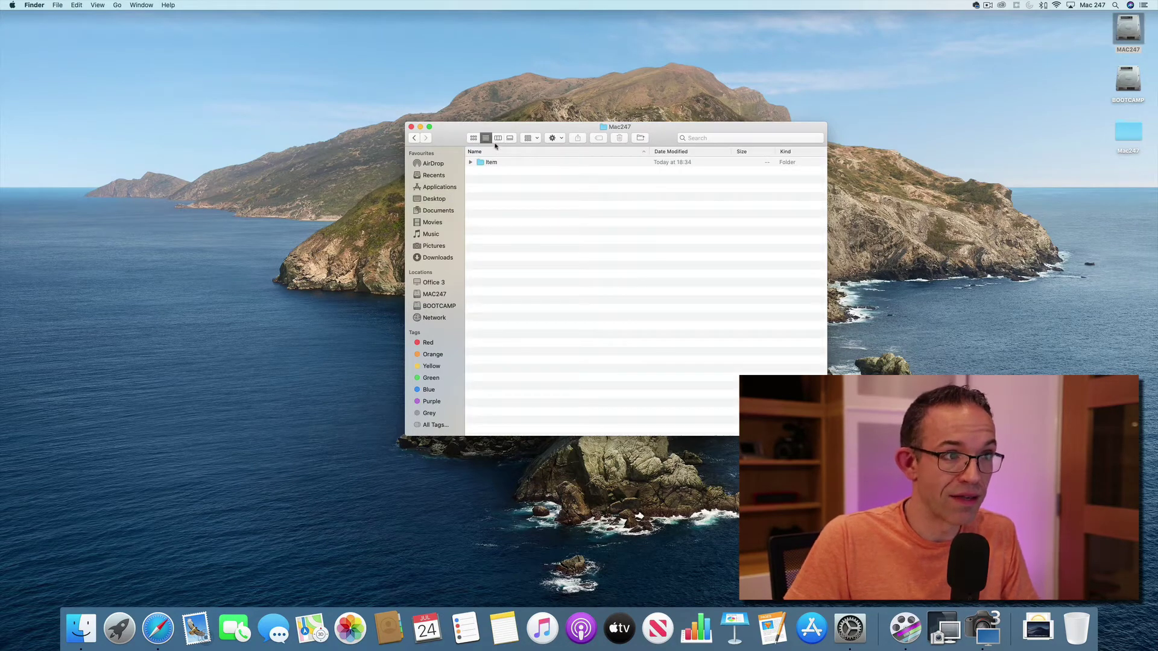
{"action": "left_click", "coordinate": [497, 139]}
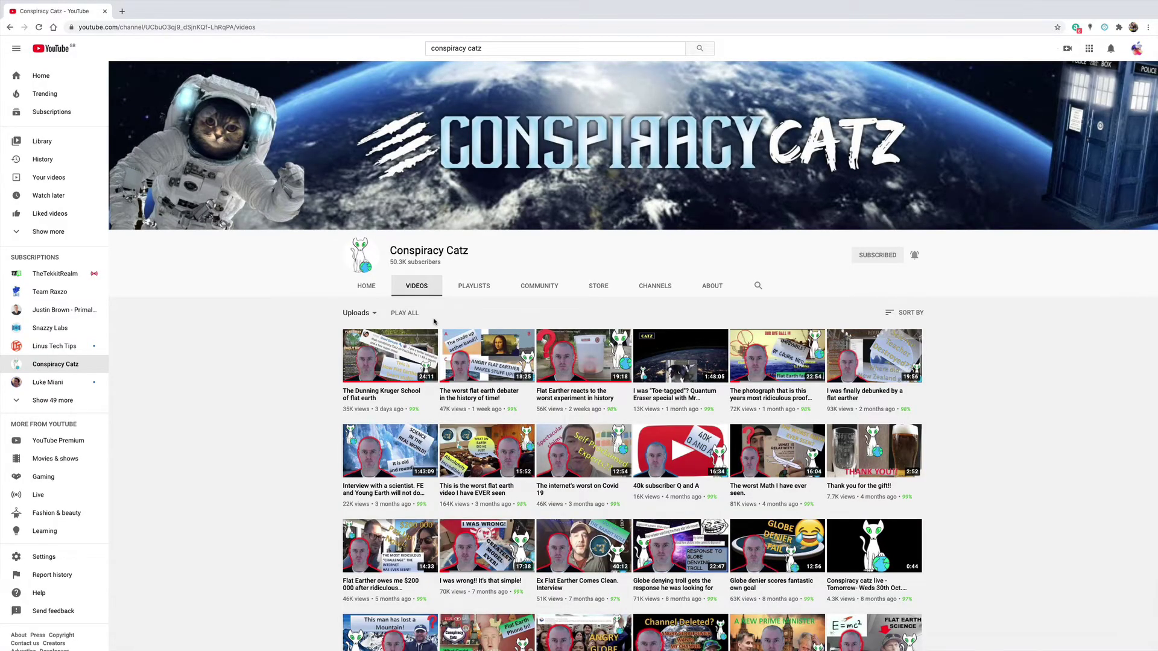
- Browse the uploaded videos of the Conspiracy Catz channel on YouTube
{"action": "scroll", "coordinate": [433, 321], "scroll_direction": "down", "scroll_amount": 3}
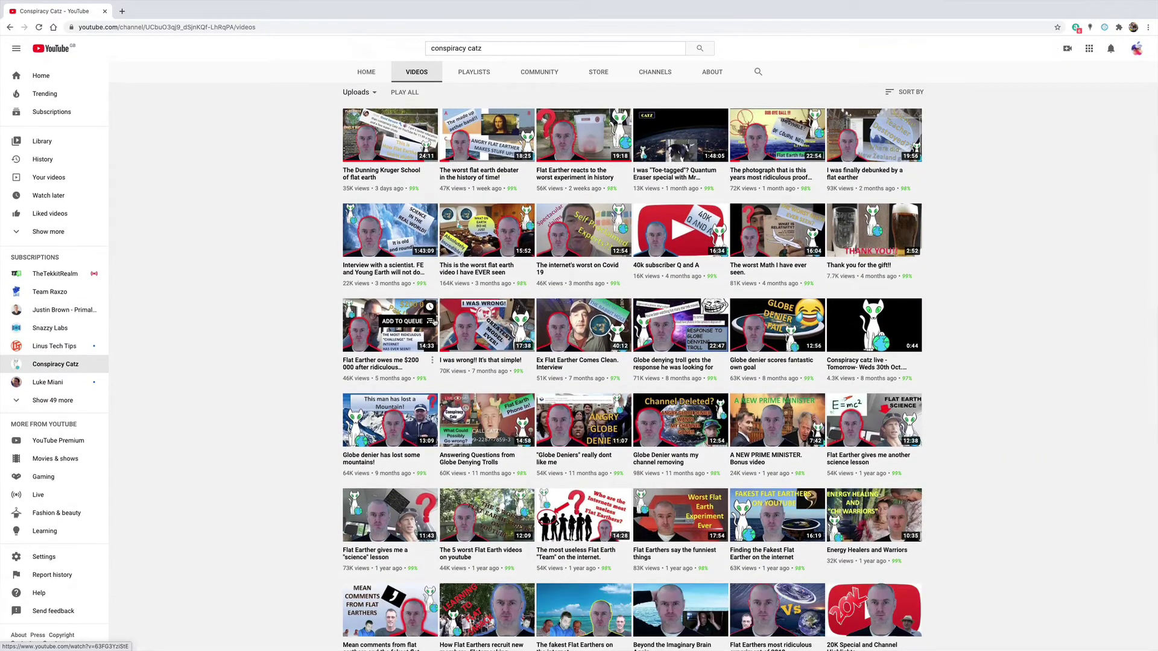
{"action": "scroll", "coordinate": [434, 321], "scroll_direction": "down", "scroll_amount": 5}
{"action": "scroll", "coordinate": [434, 321], "scroll_direction": "up", "scroll_amount": 2}
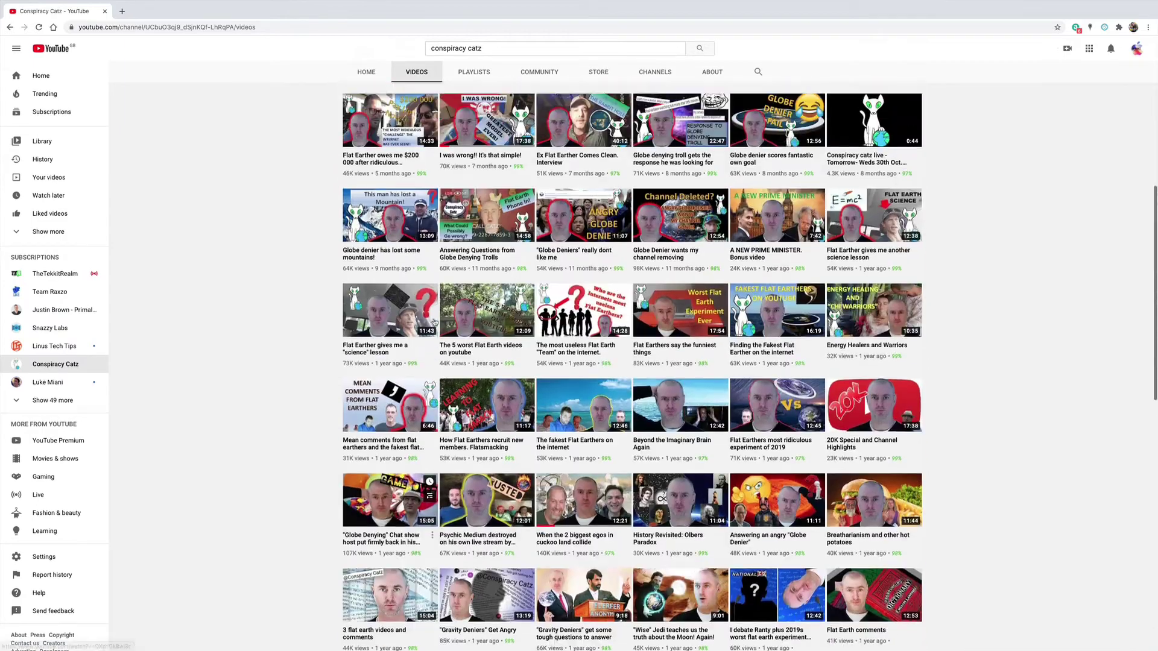
{"action": "scroll", "coordinate": [433, 321], "scroll_direction": "up", "scroll_amount": 6}
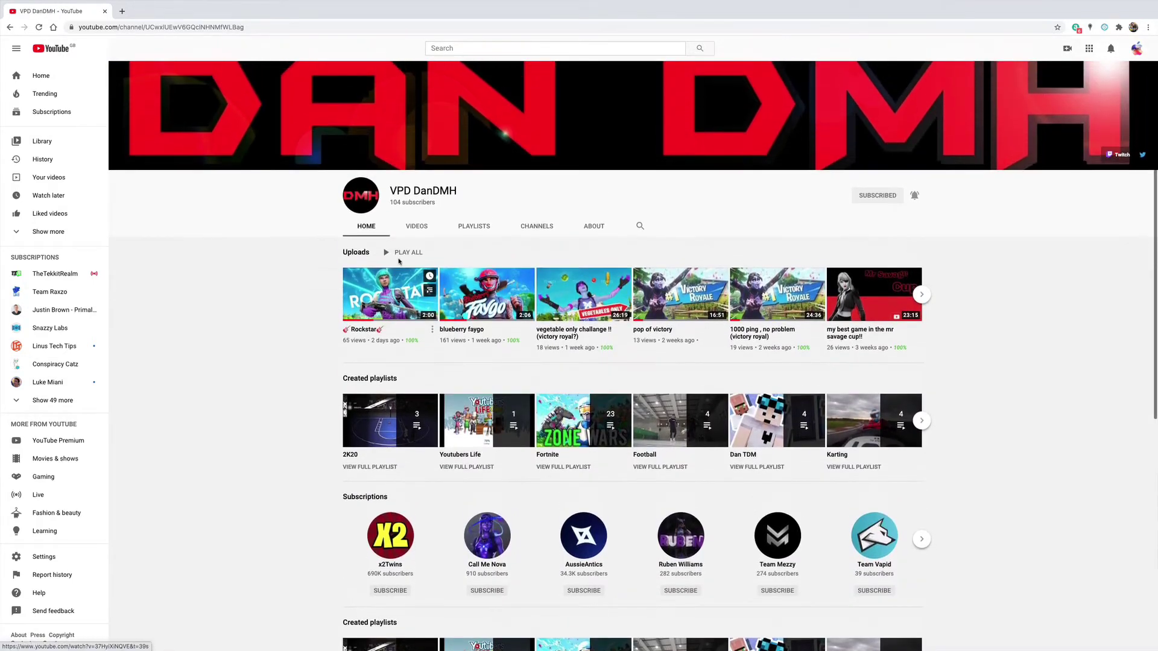
- Look through the uploaded videos of the VPD DanDMH channel on YouTube and return to its home page
{"action": "left_click", "coordinate": [413, 228]}
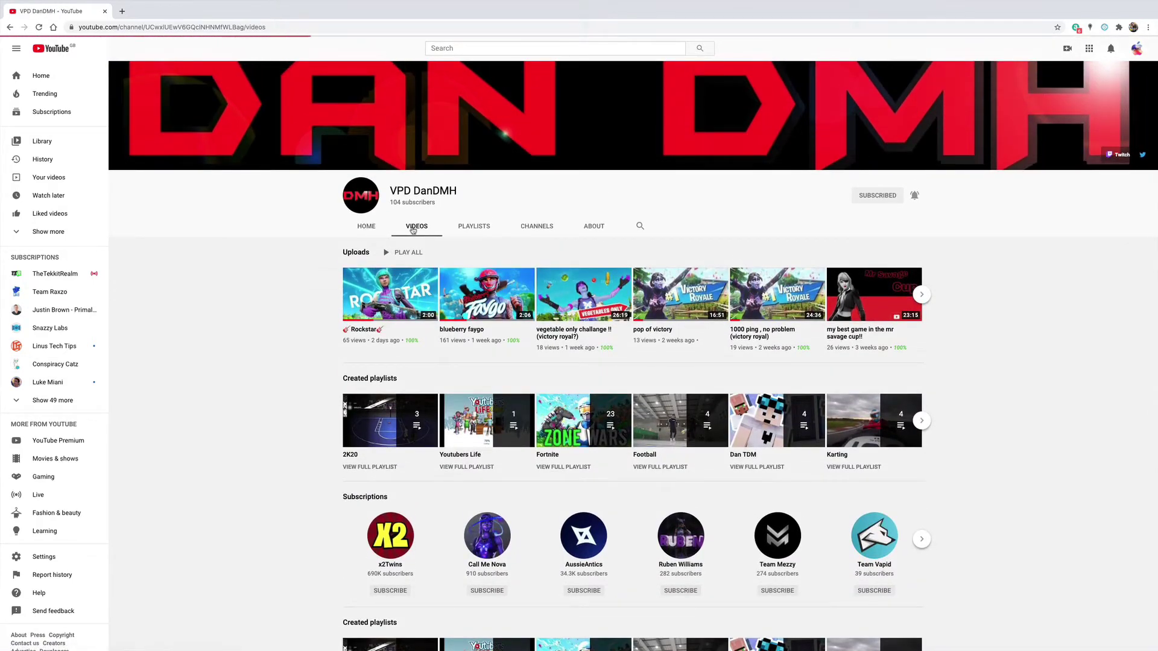
{"action": "scroll", "coordinate": [276, 292], "scroll_direction": "down", "scroll_amount": 2}
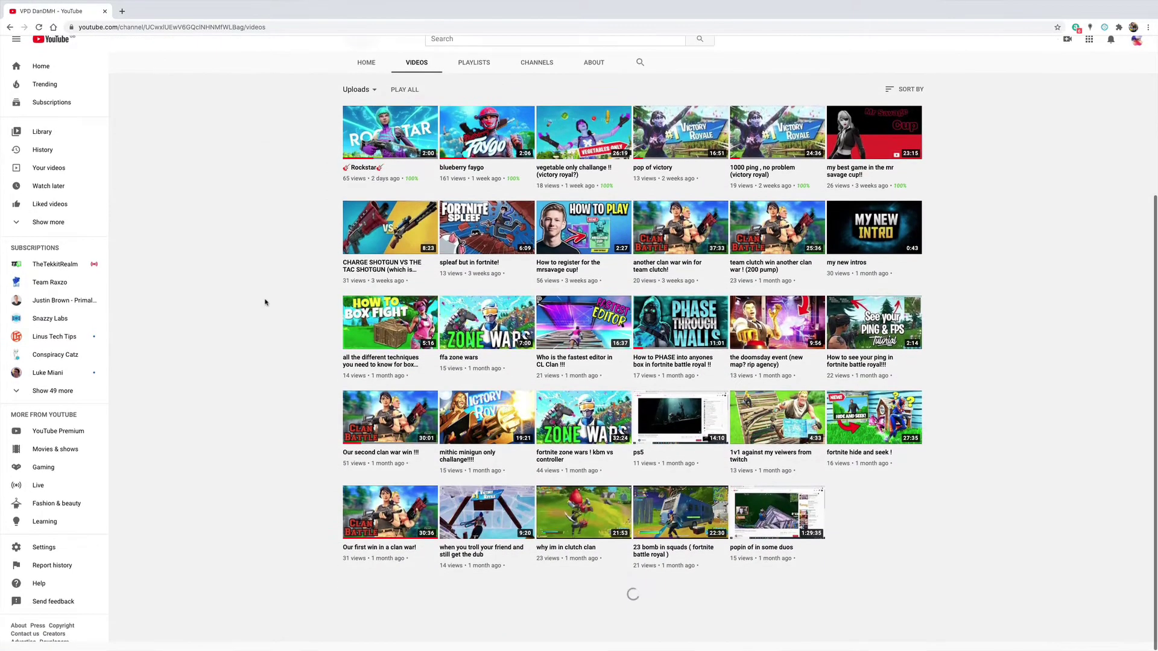
{"action": "scroll", "coordinate": [274, 314], "scroll_direction": "up", "scroll_amount": 4}
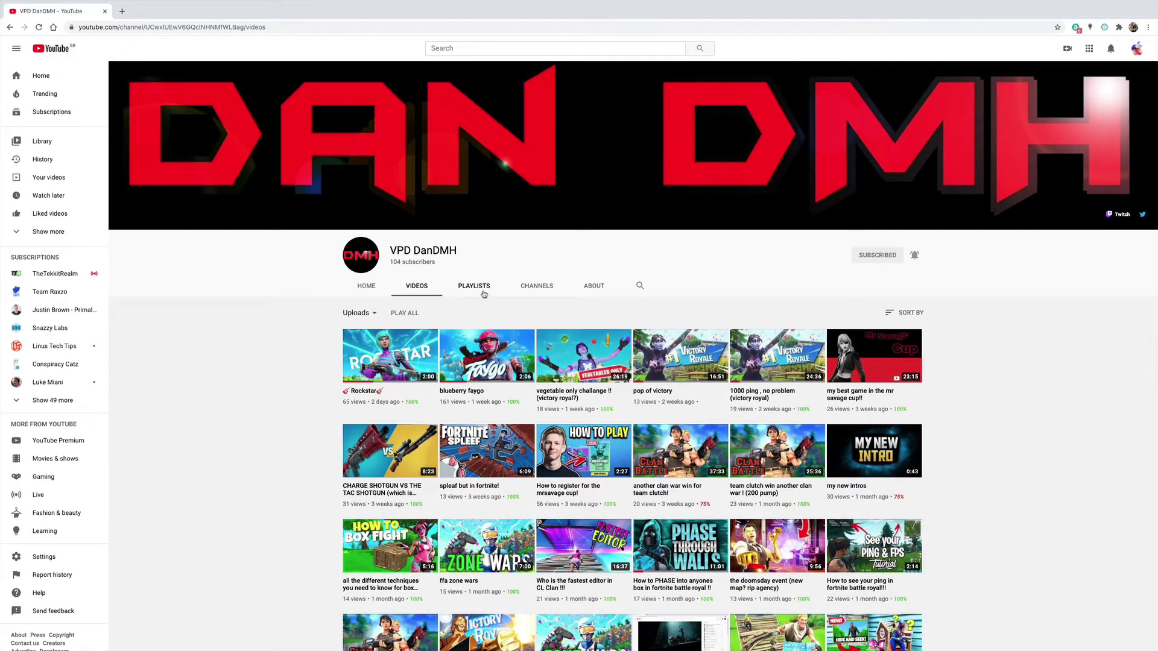
{"action": "left_click", "coordinate": [366, 287]}
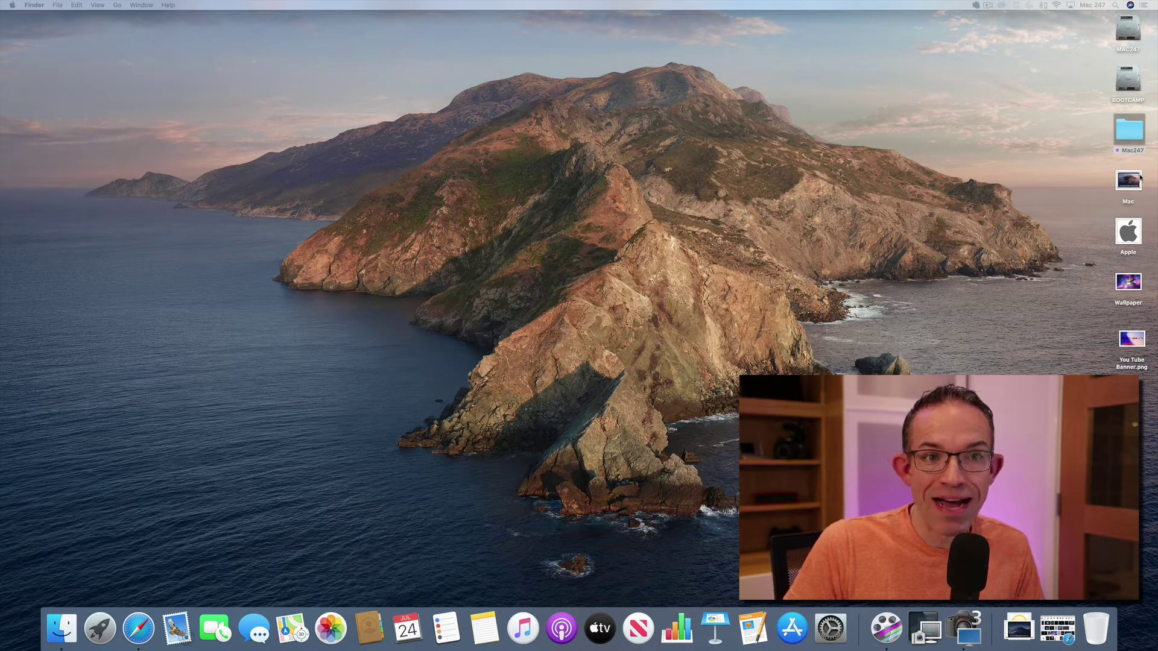
- Scatter the Mac, Apple, Wallpaper and You Tube Banner.png files and the Mac247 folder freely across the desktop
{"action": "left_click_drag", "start_coordinate": [1127, 181], "coordinate": [944, 137]}
{"action": "left_click_drag", "start_coordinate": [1127, 232], "coordinate": [1000, 392]}
{"action": "left_click_drag", "start_coordinate": [1145, 278], "coordinate": [718, 199]}
{"action": "left_click_drag", "start_coordinate": [1131, 340], "coordinate": [994, 62]}
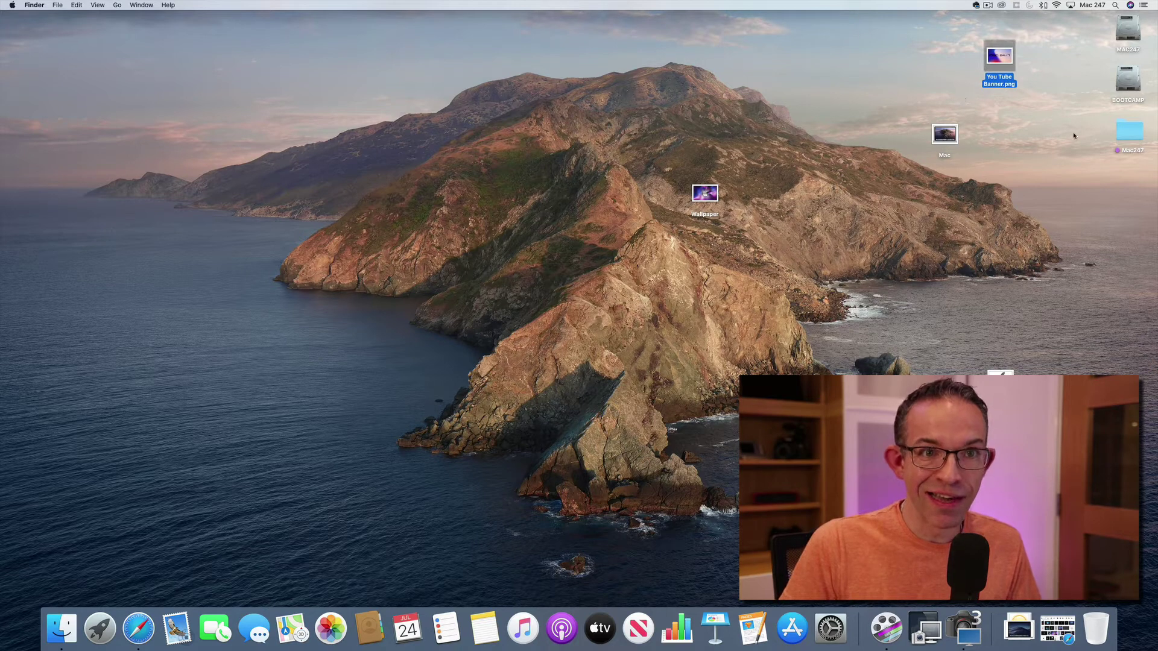
{"action": "left_click_drag", "start_coordinate": [1129, 128], "coordinate": [935, 216]}
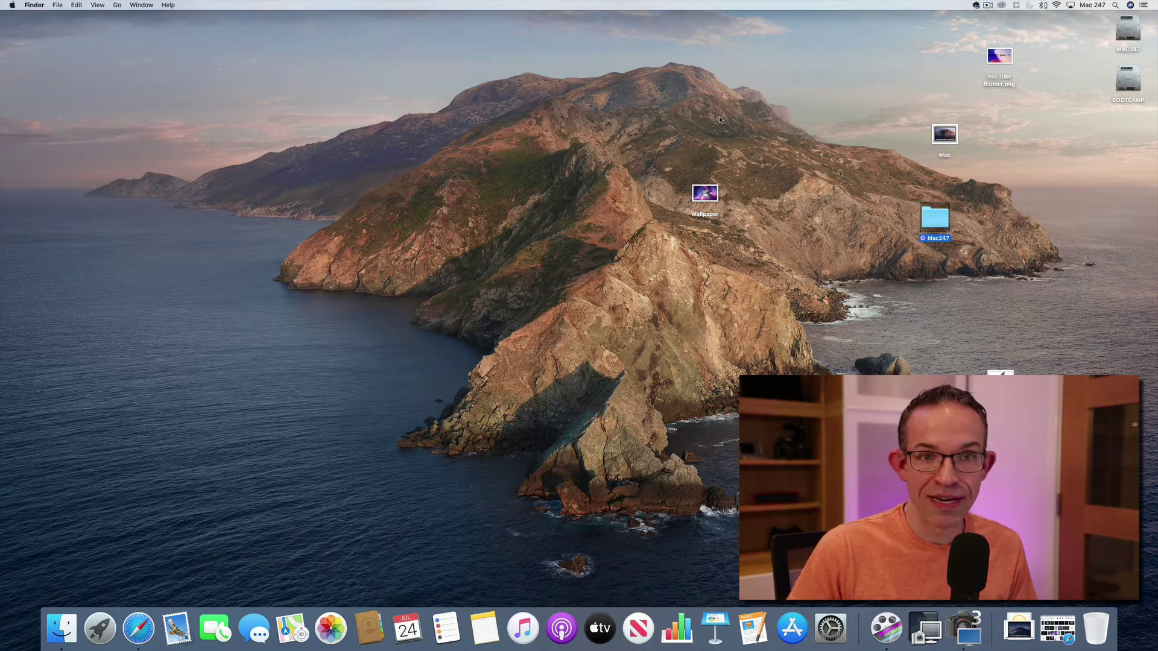
- Open the desktop view options and set Sort By to Snap to Grid
{"action": "key", "text": "super+j"}
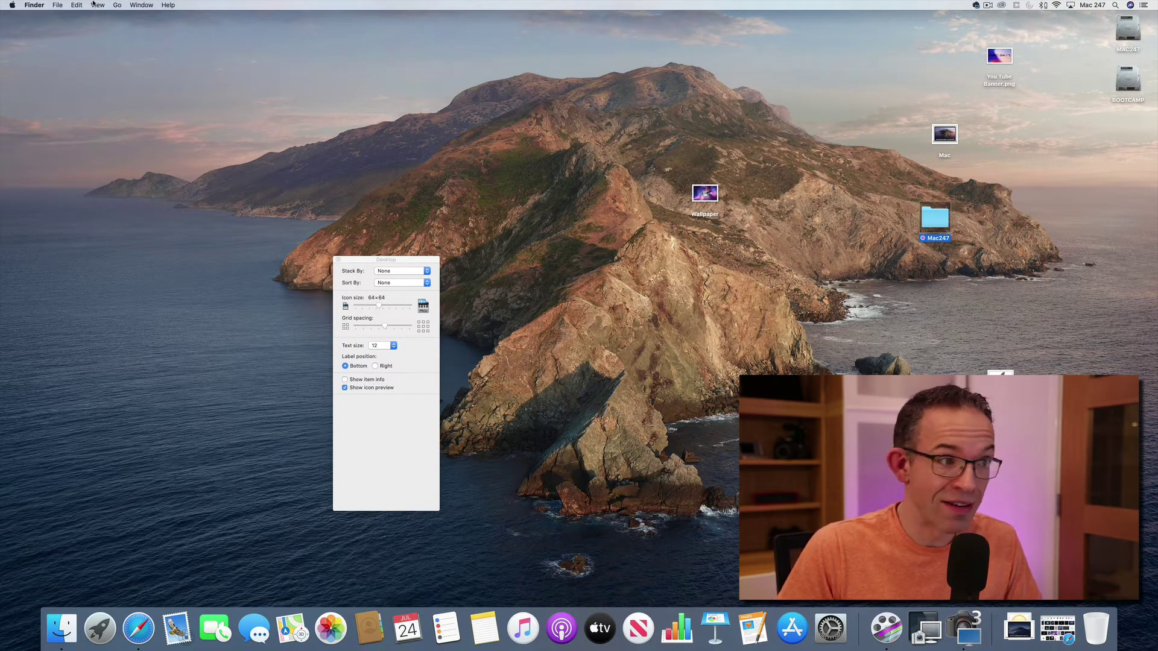
{"action": "left_click", "coordinate": [395, 284]}
{"action": "left_click", "coordinate": [392, 294]}
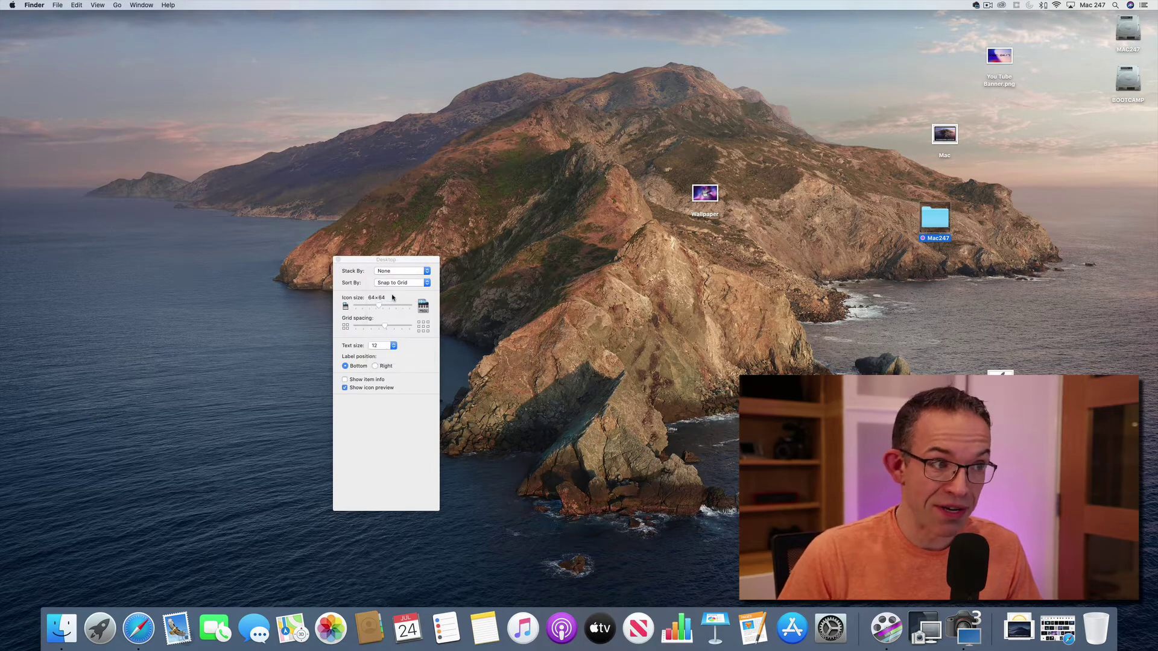
- Line up You Tube Banner.png, the Mac image and the Mac247 folder beneath the BOOTCAMP drive on the desktop
{"action": "left_click_drag", "start_coordinate": [1052, 376], "coordinate": [880, 18]}
{"action": "left_click_drag", "start_coordinate": [1004, 56], "coordinate": [1137, 139]}
{"action": "left_click", "coordinate": [1070, 116]}
{"action": "left_click_drag", "start_coordinate": [978, 211], "coordinate": [1051, 314]}
{"action": "left_click_drag", "start_coordinate": [1023, 240], "coordinate": [1139, 195]}
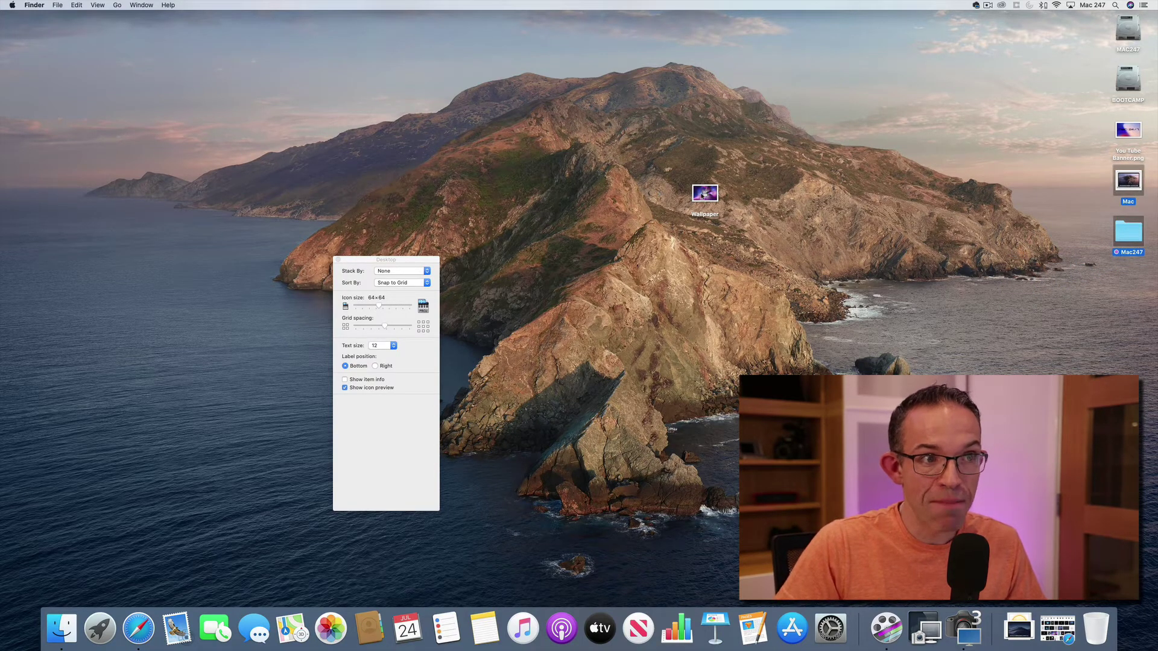
- Place the Wallpaper and Apple images one below the other in the desktop's upper-left corner
{"action": "left_click_drag", "start_coordinate": [704, 193], "coordinate": [80, 30]}
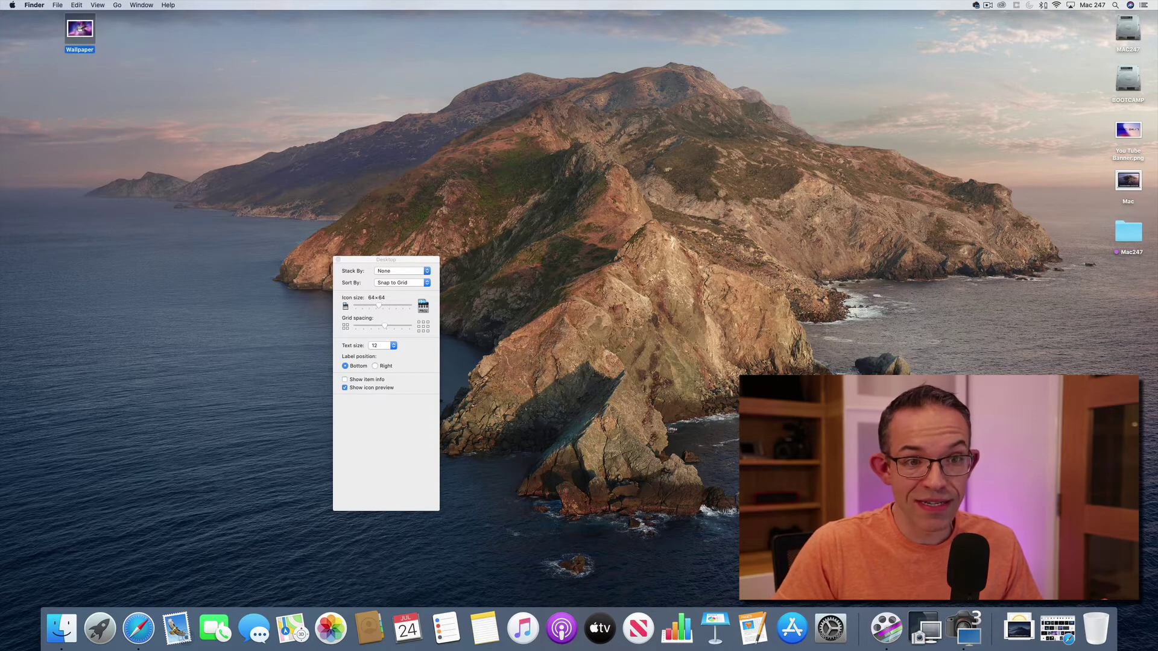
{"action": "left_click_drag", "start_coordinate": [844, 422], "coordinate": [88, 90]}
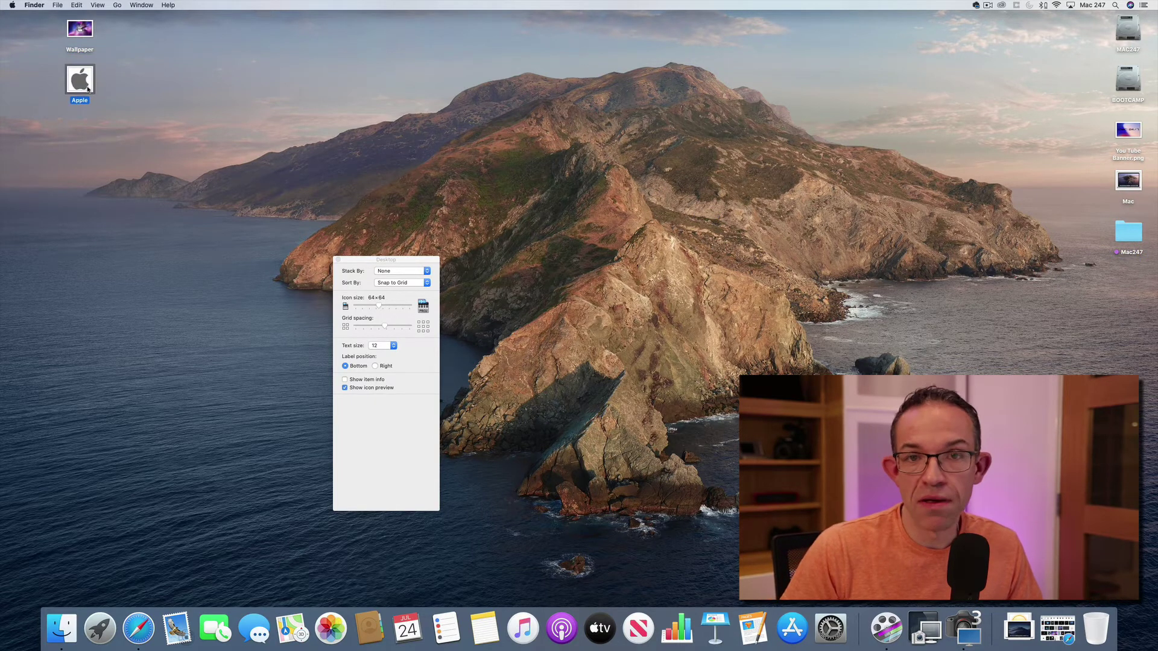
- Move the Wallpaper and Apple images together to beneath the Mac247 folder and close the desktop view options
{"action": "left_click_drag", "start_coordinate": [42, 13], "coordinate": [110, 119]}
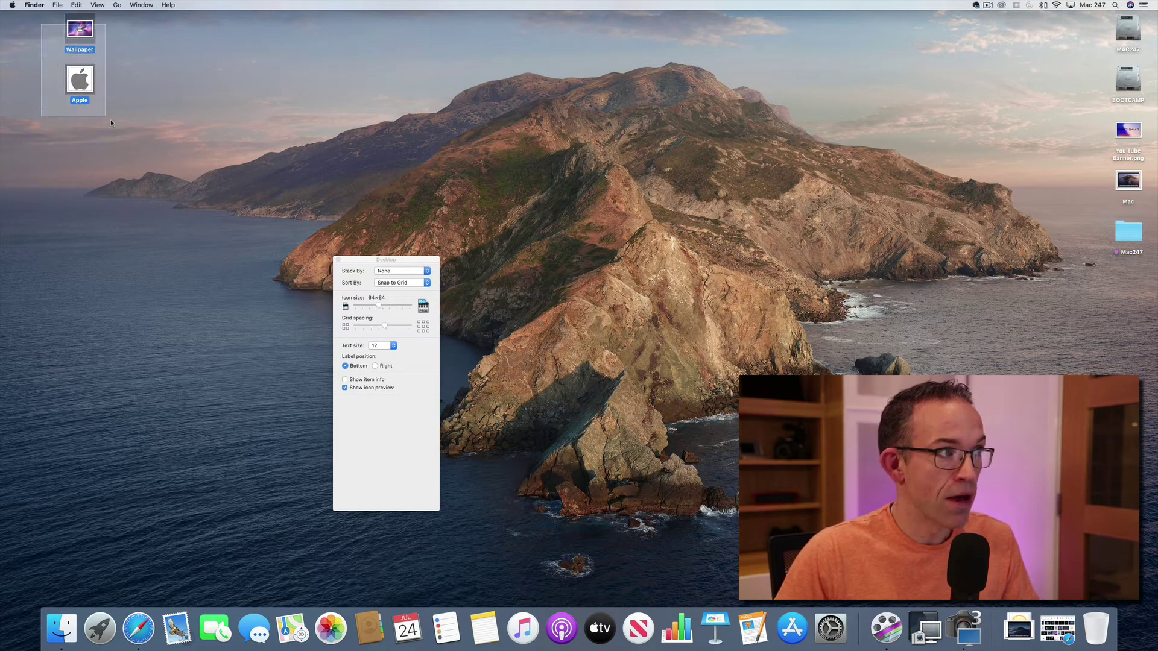
{"action": "left_click_drag", "start_coordinate": [80, 30], "coordinate": [1131, 287]}
{"action": "key", "text": "super+j"}
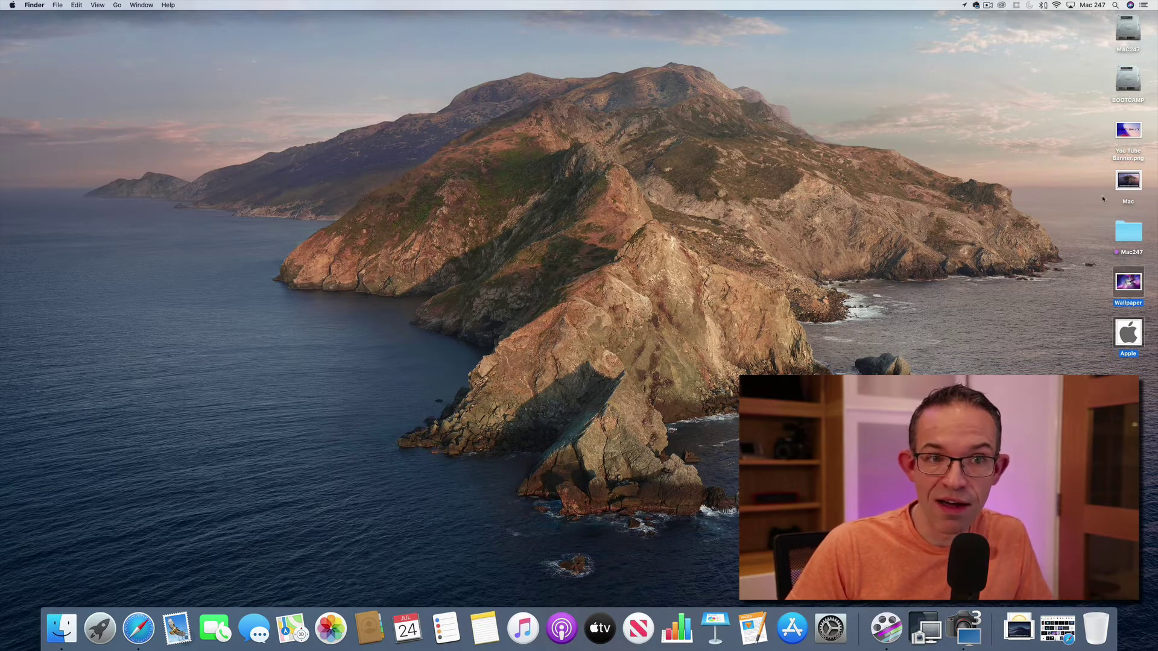
{"action": "left_click", "coordinate": [1037, 434]}
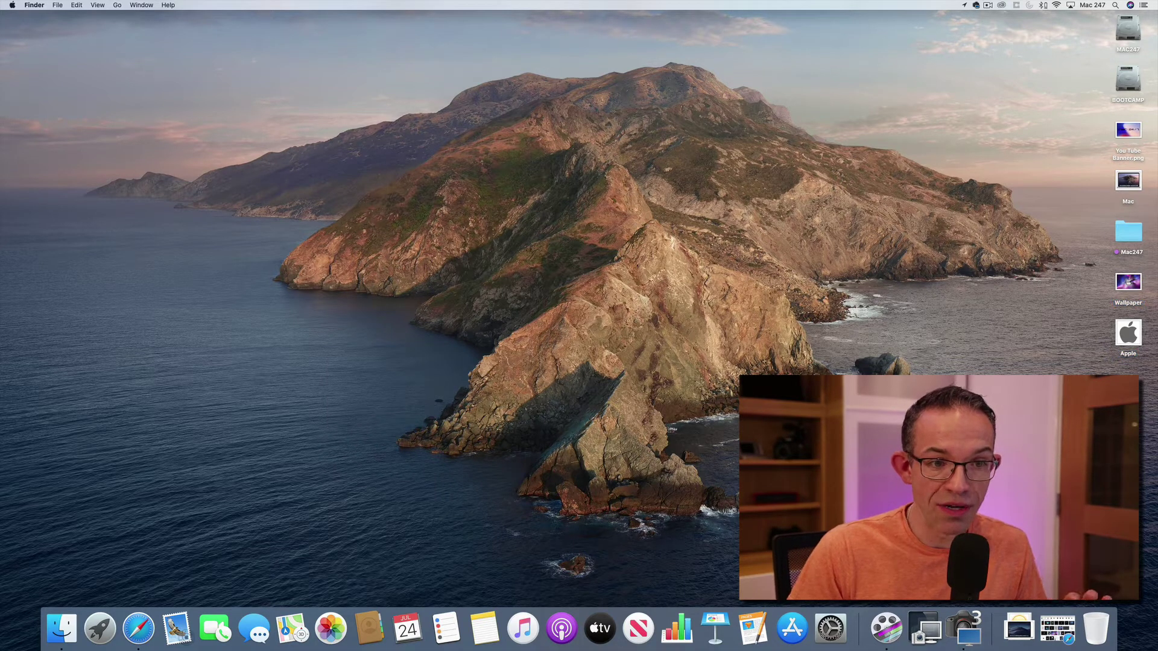
- Turn on Stacks for the desktop, and expand and collapse the Images stack
{"action": "key", "text": "ctrl+super+0"}
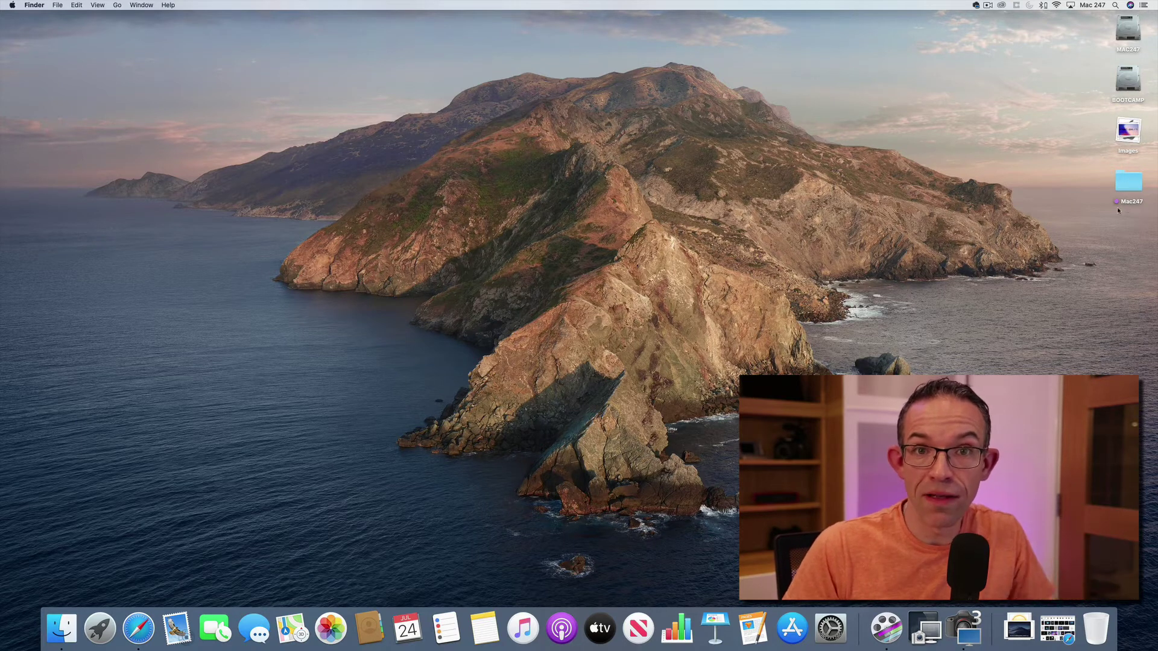
{"action": "left_click", "coordinate": [1127, 131]}
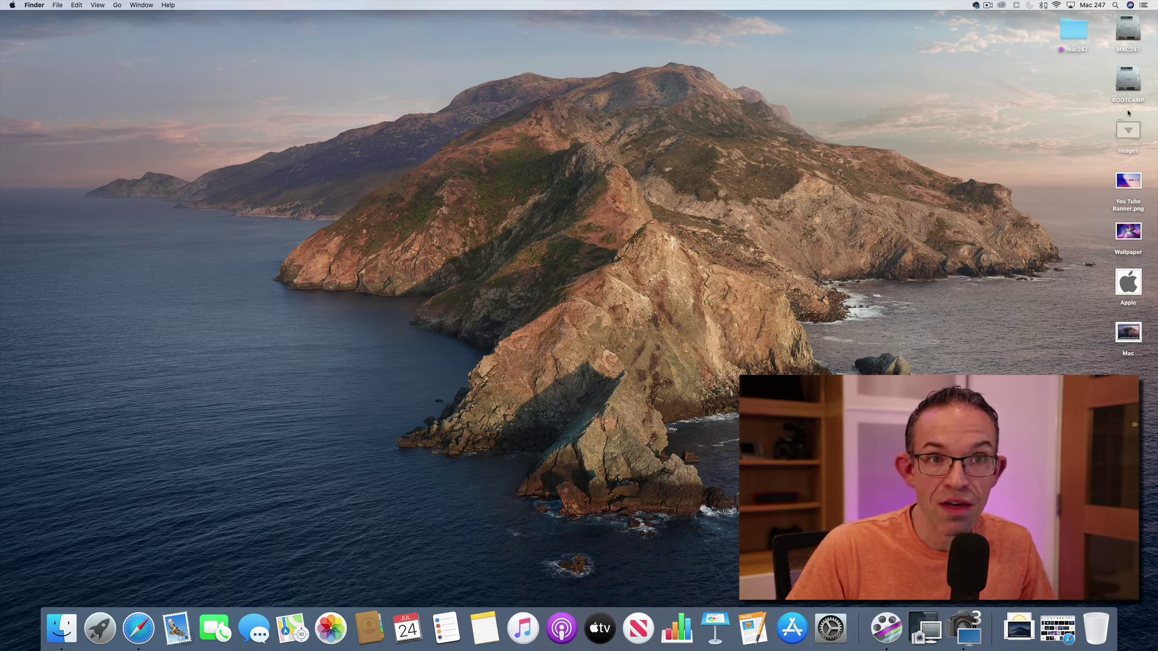
{"action": "left_click", "coordinate": [1132, 131]}
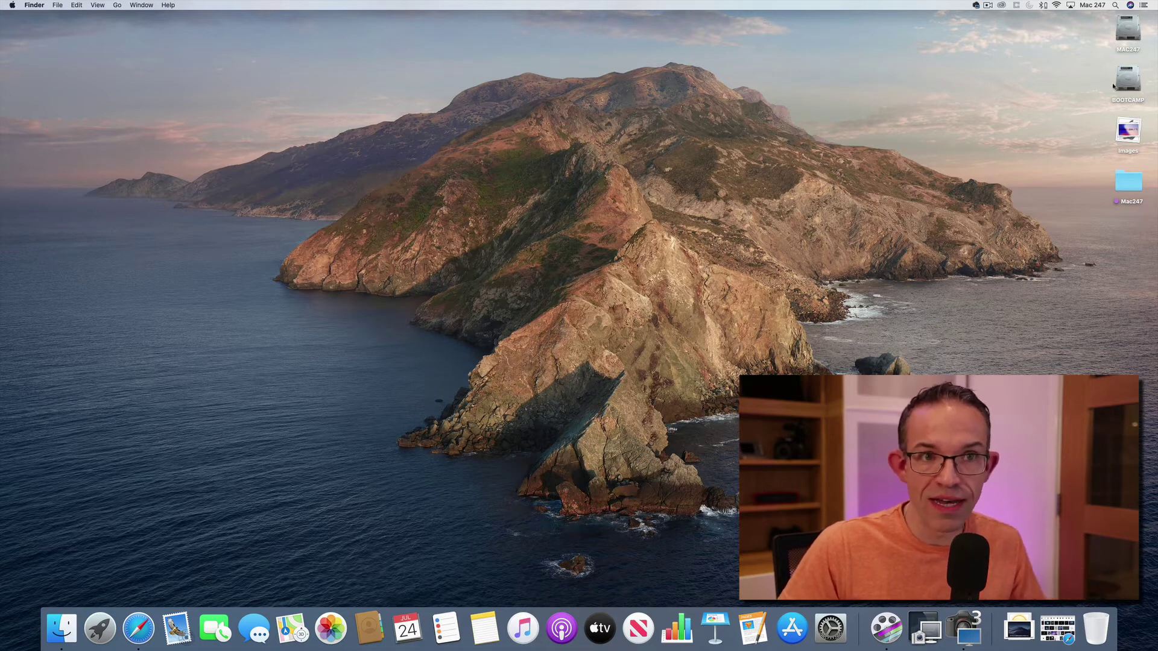
- Try to move the Images stack and the Mac247 folder elsewhere on the desktop while Stacks is on
{"action": "left_click_drag", "start_coordinate": [1126, 136], "coordinate": [67, 110]}
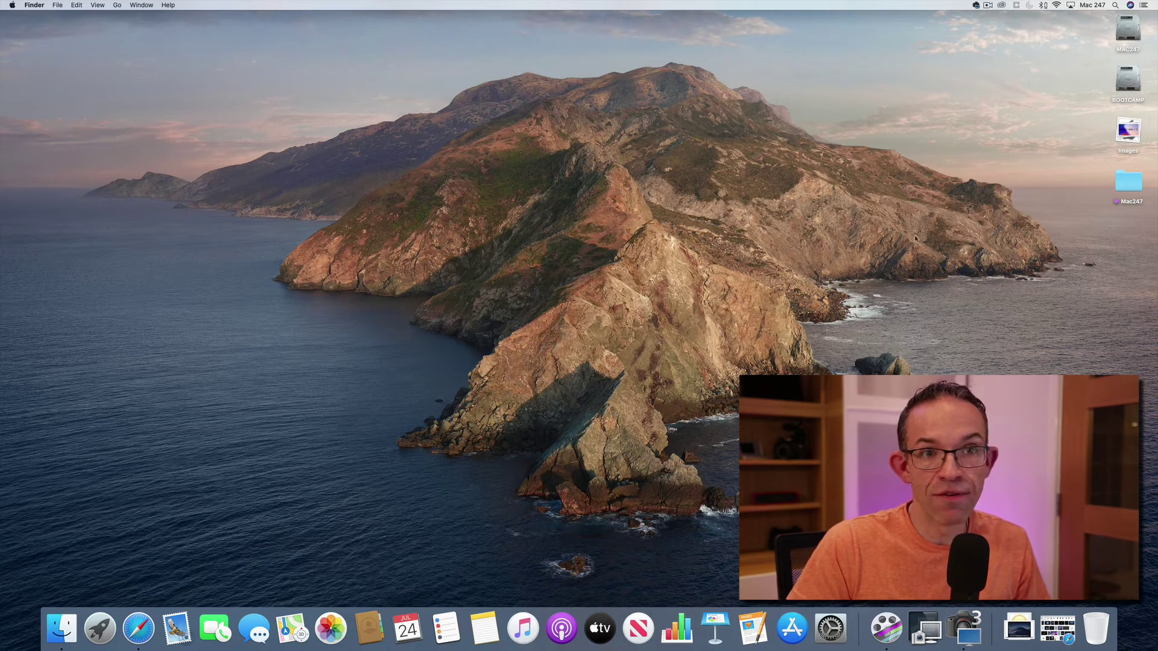
{"action": "left_click_drag", "start_coordinate": [1123, 189], "coordinate": [680, 38]}
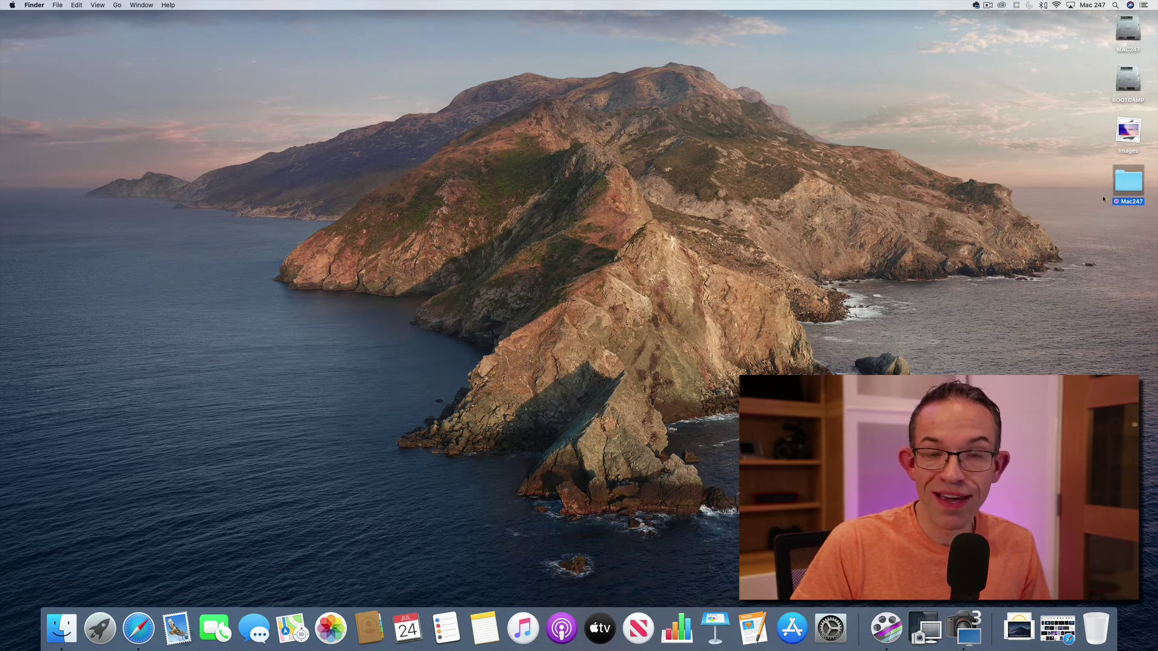
- Turn off Stacks and move the Mac247 folder to the upper middle of the desktop
{"action": "right_click", "coordinate": [1115, 243]}
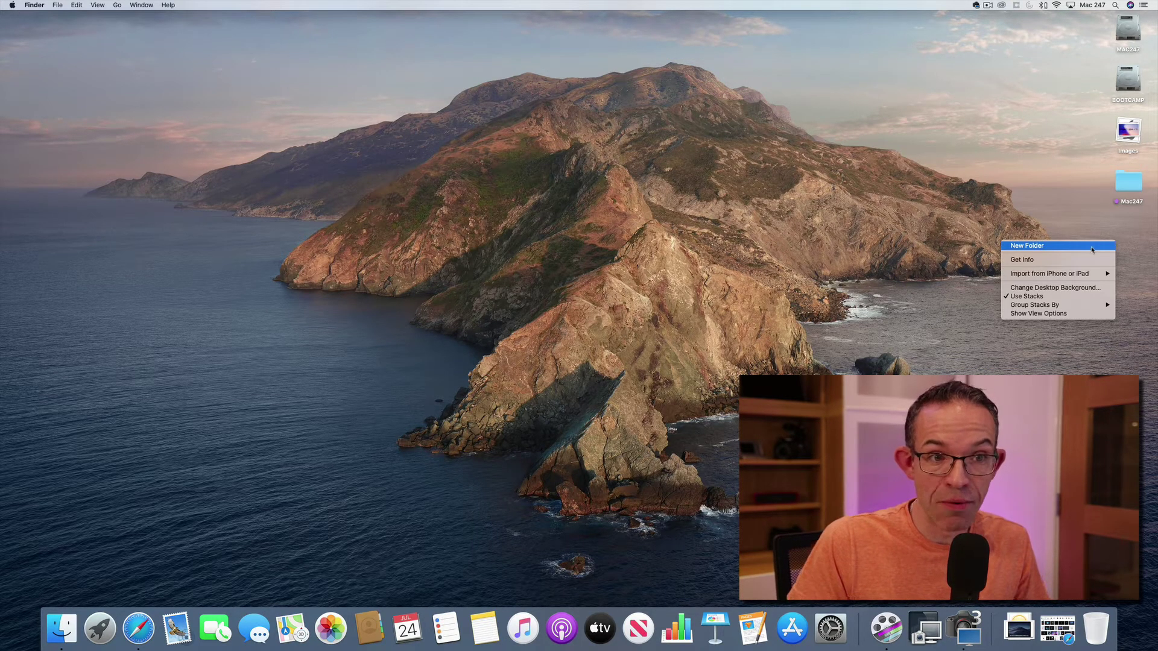
{"action": "left_click", "coordinate": [1051, 297]}
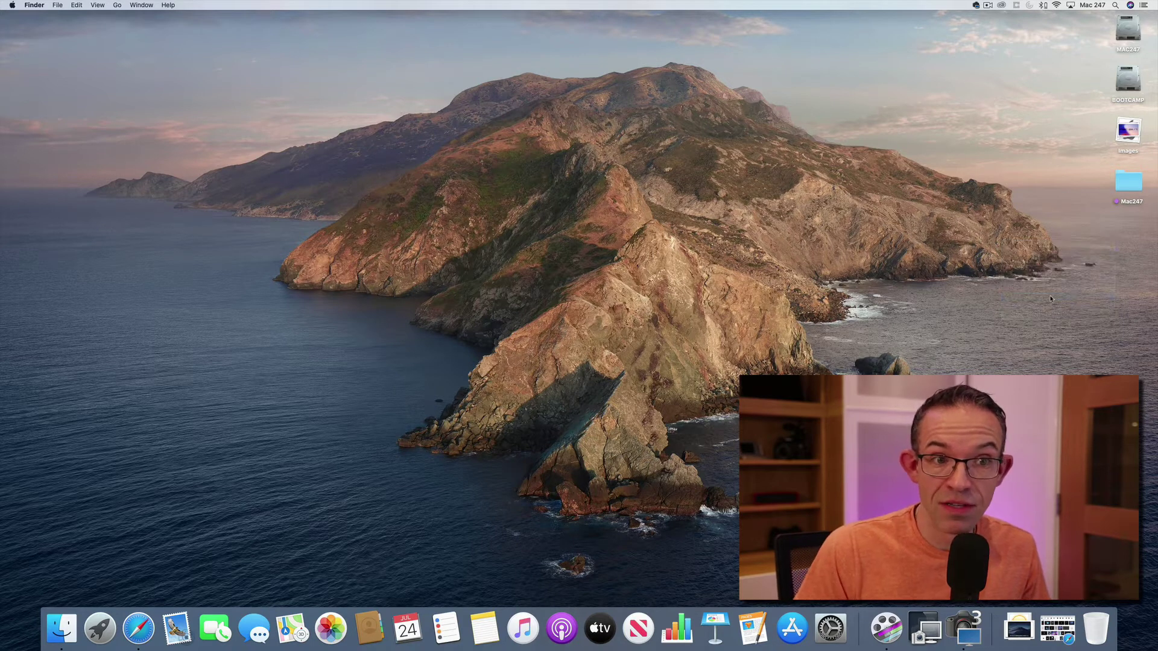
{"action": "left_click_drag", "start_coordinate": [1135, 234], "coordinate": [711, 44]}
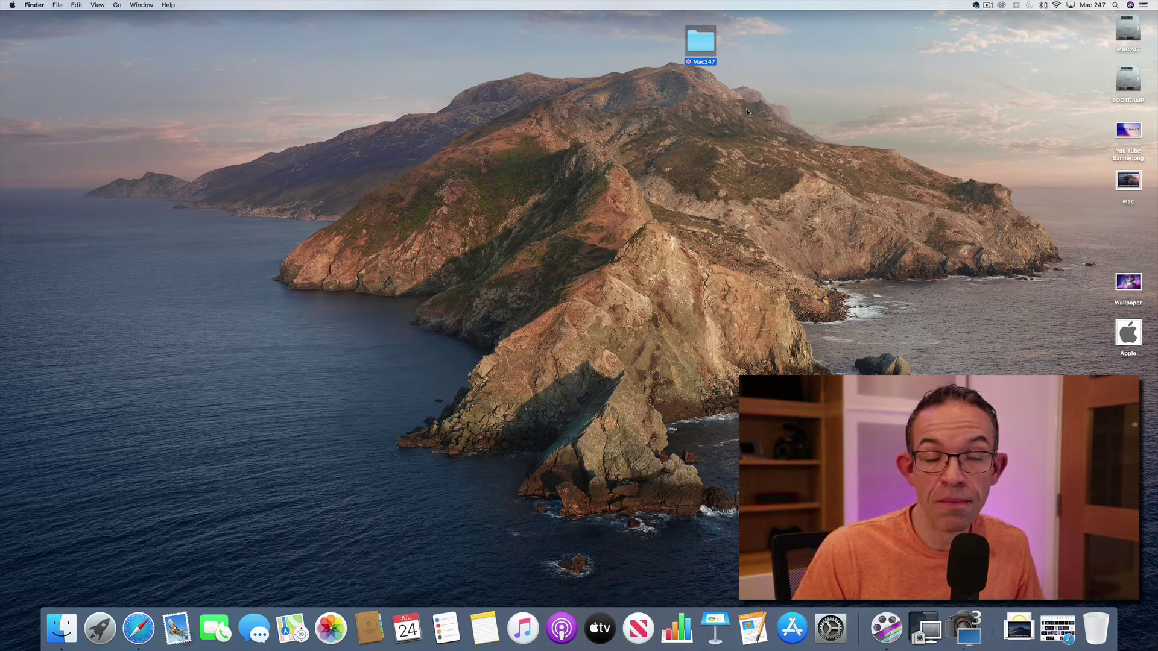
- Rename the Mac247 folder on the desktop as sfjhsdfhksjdfh
{"action": "left_click", "coordinate": [721, 123]}
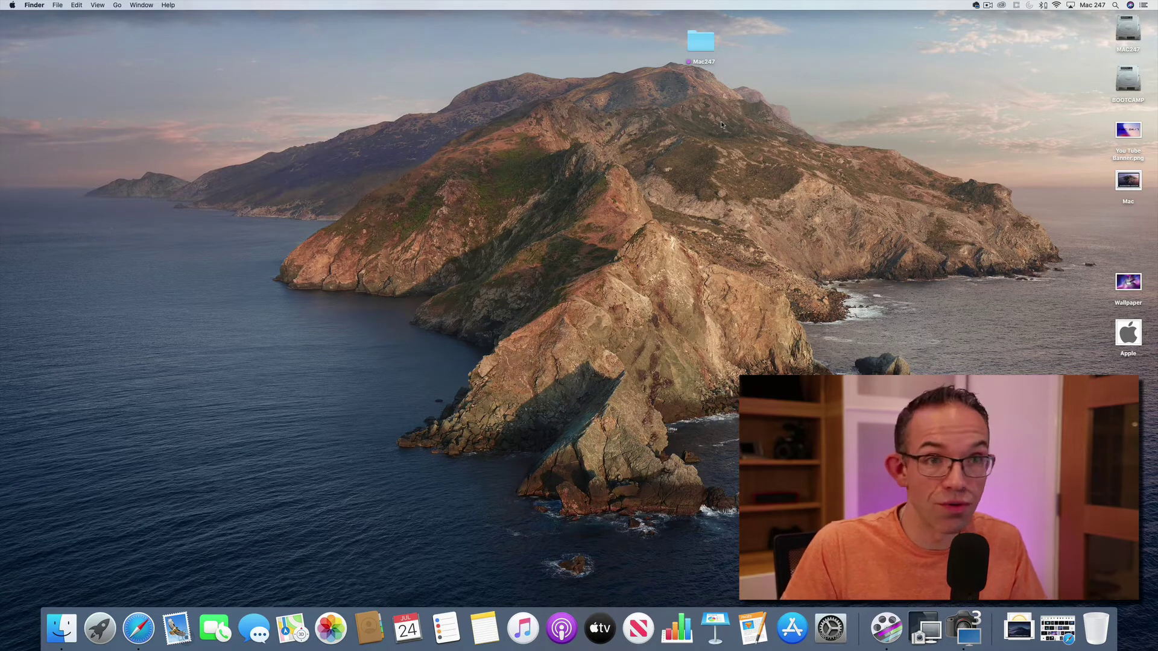
{"action": "left_click", "coordinate": [704, 62]}
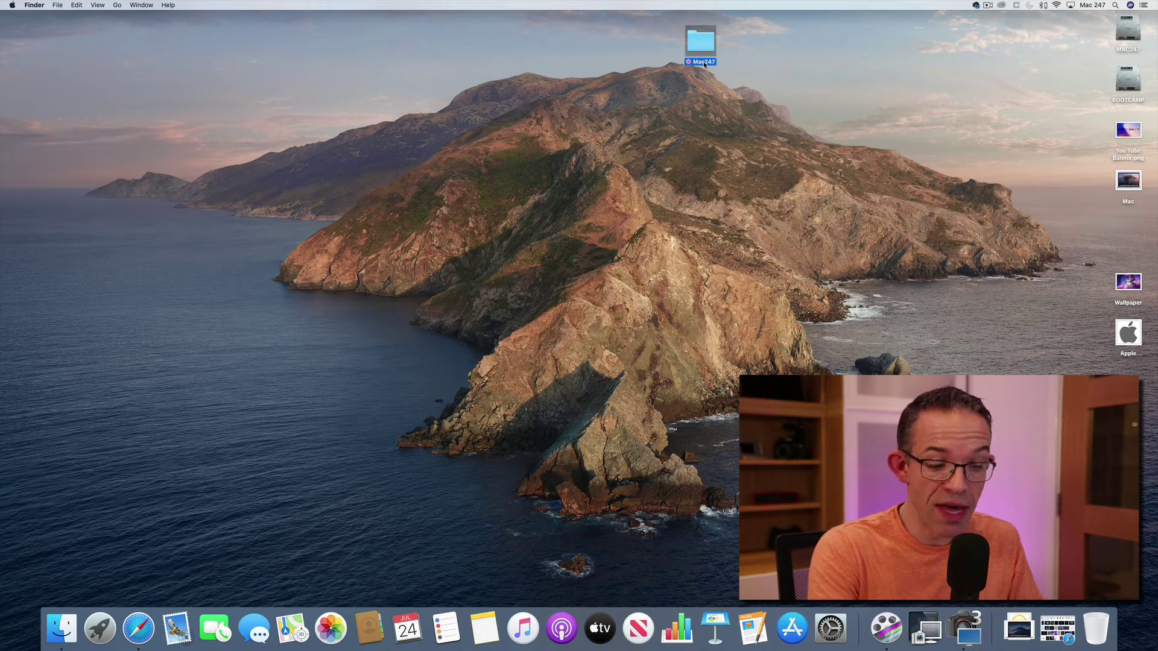
{"action": "left_click", "coordinate": [704, 62]}
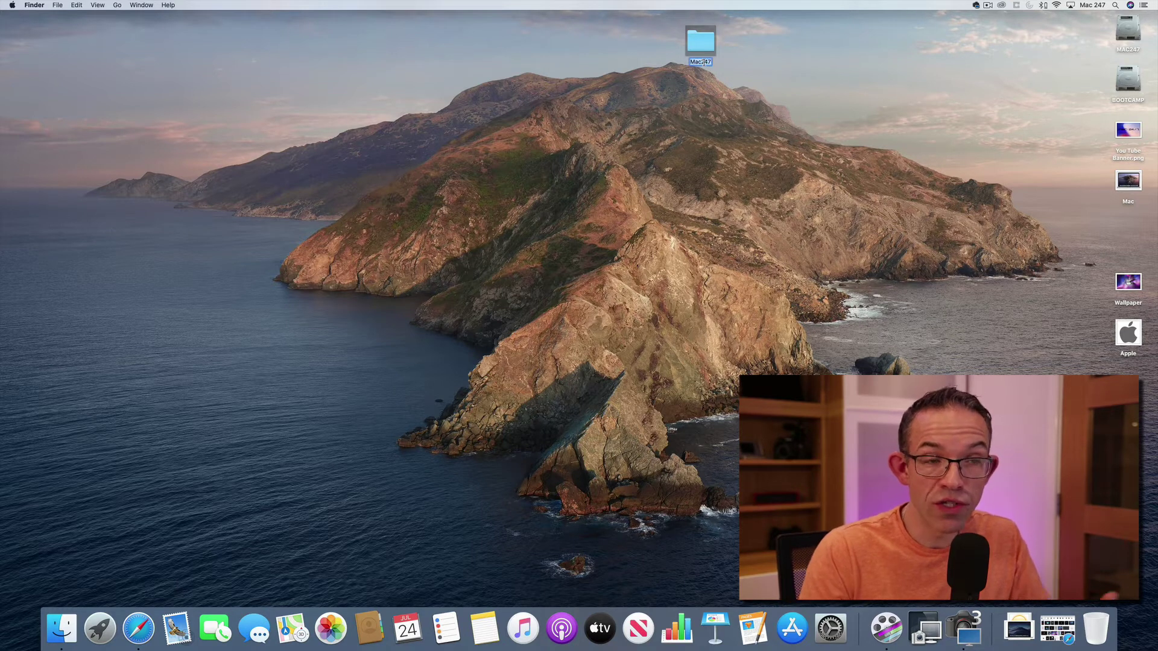
{"action": "type", "text": "sfjhsdfhksjdfh"}
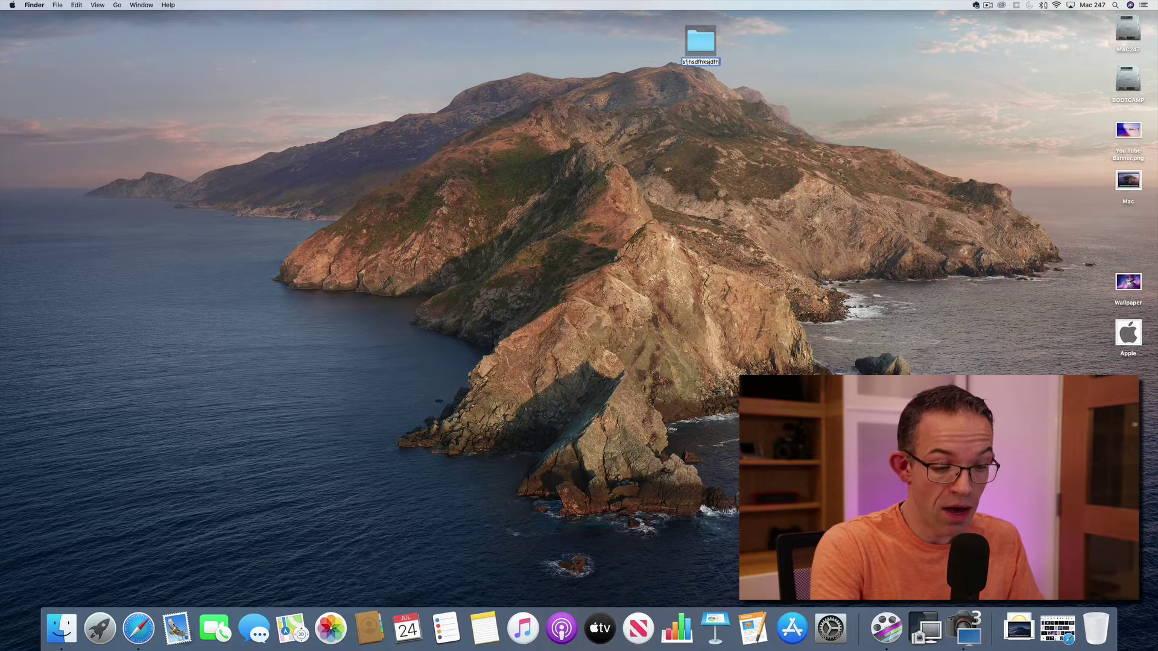
{"action": "key", "text": "Return"}
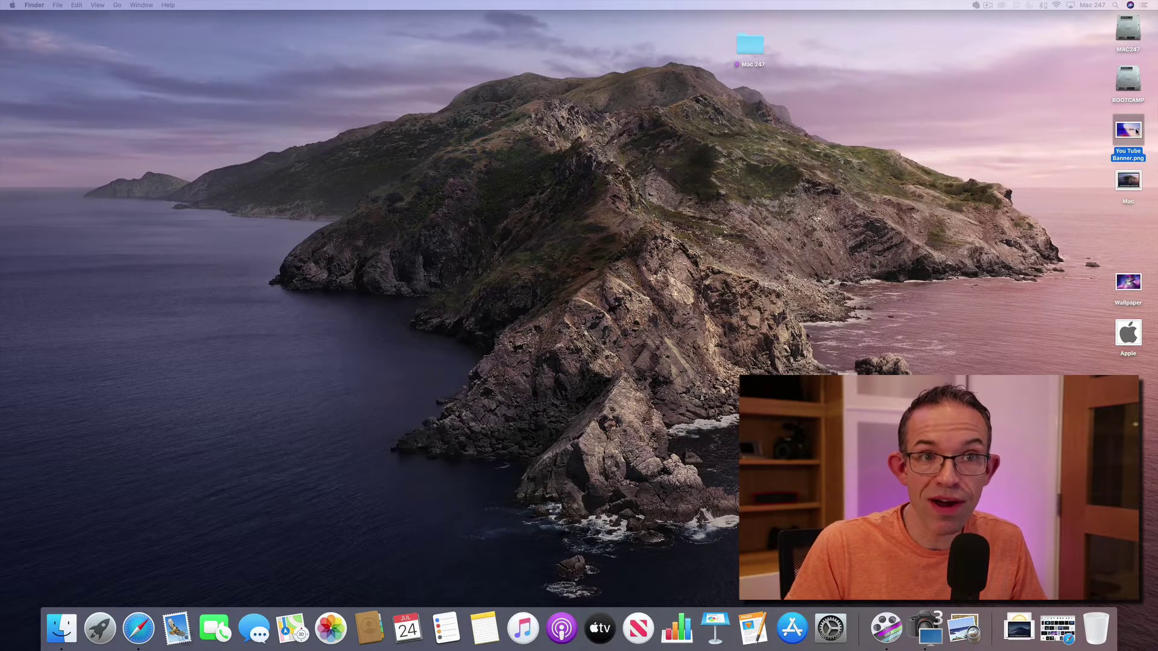
- Try to set the You Tube Banner.png file as the desktop picture directly from the desktop
{"action": "right_click", "coordinate": [1136, 131]}
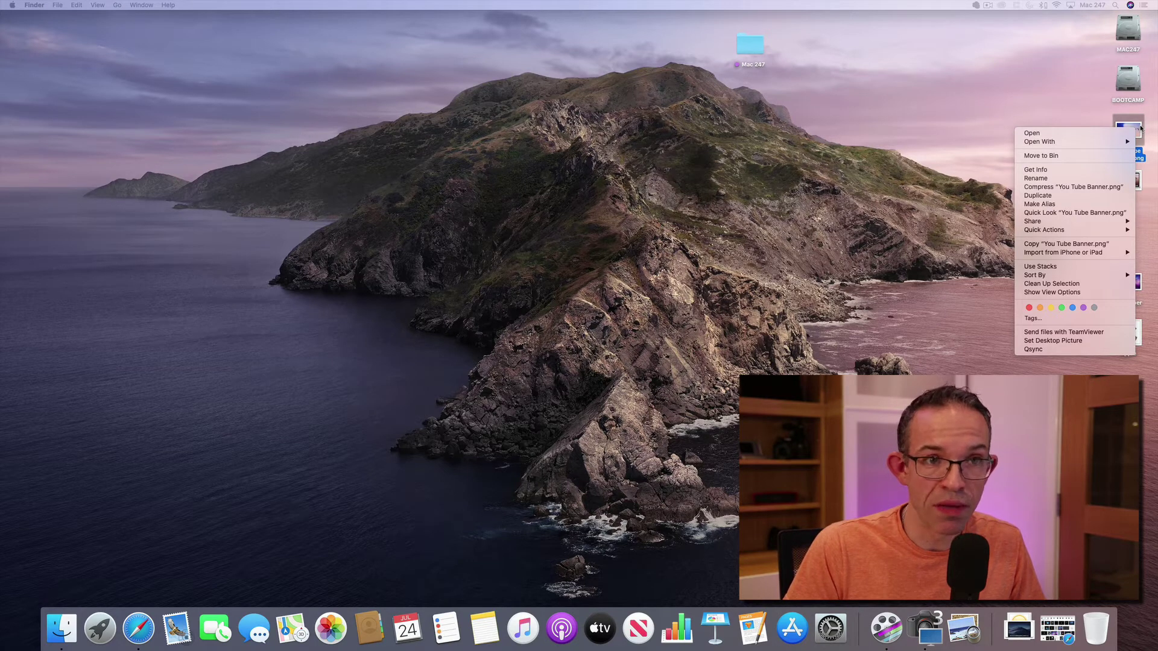
{"action": "left_click", "coordinate": [1077, 341]}
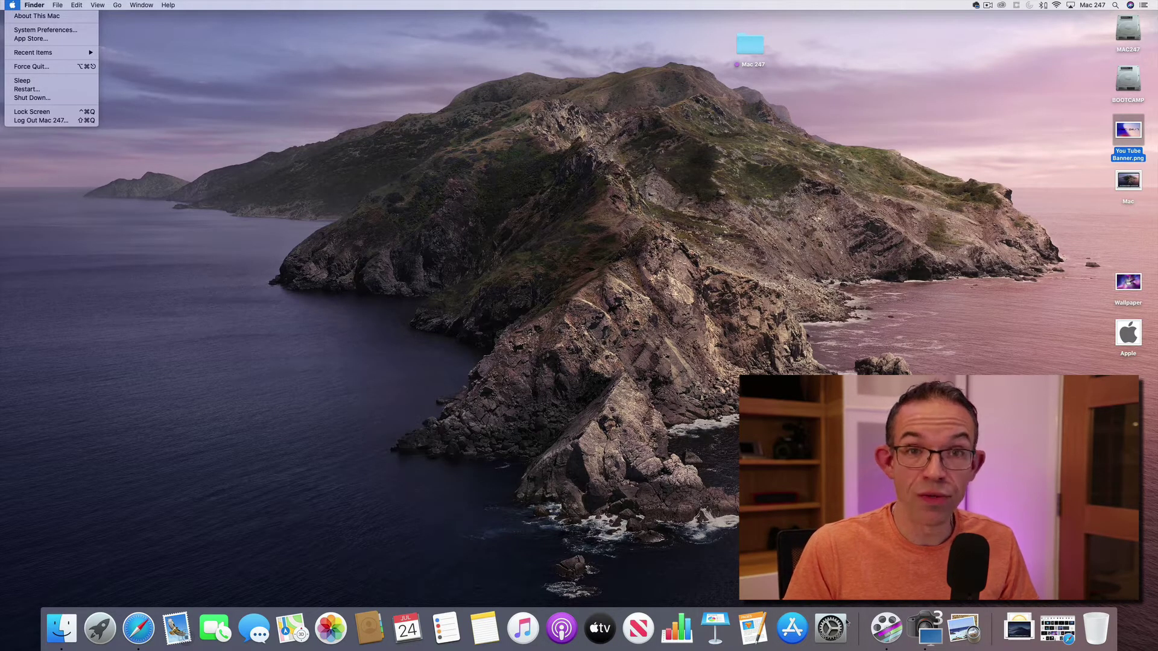
- Add the Desktop folder to the picture sources in Desktop & Screen Saver preferences and set You Tube Banner as the wallpaper
{"action": "left_click", "coordinate": [43, 30]}
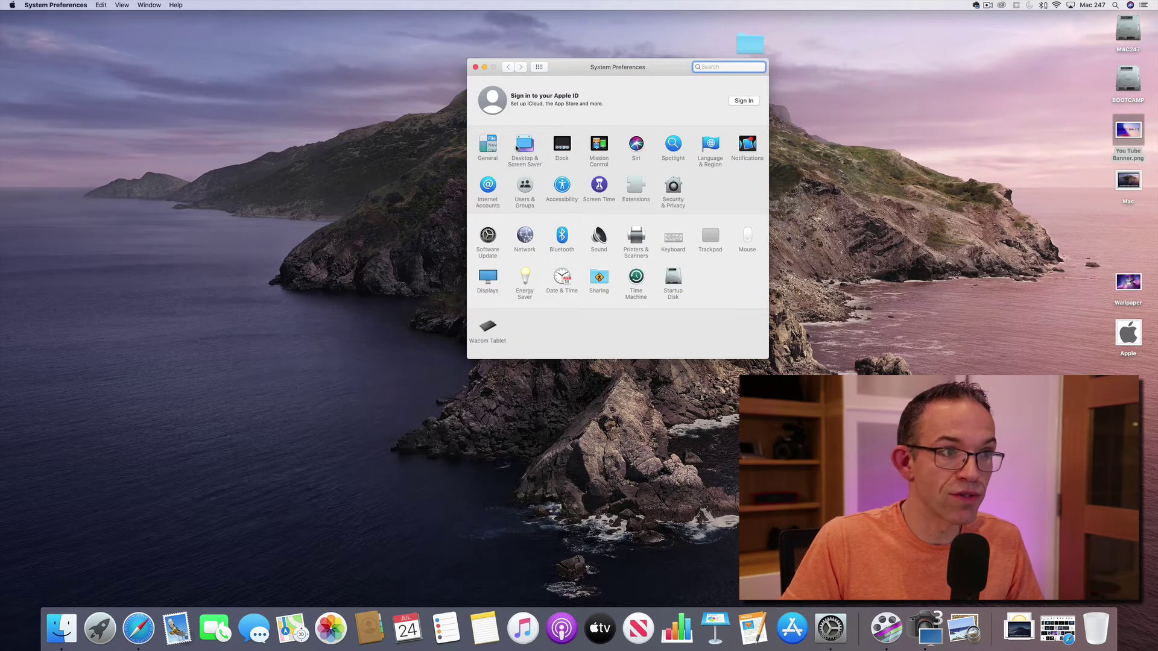
{"action": "left_click", "coordinate": [524, 146]}
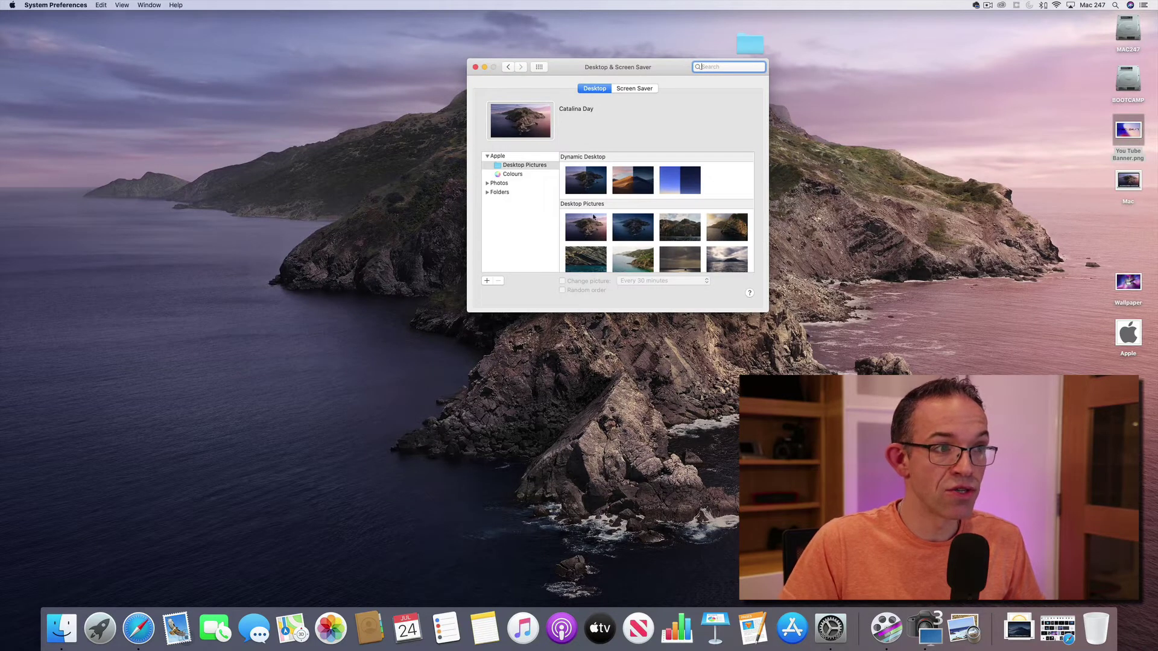
{"action": "left_click", "coordinate": [487, 192]}
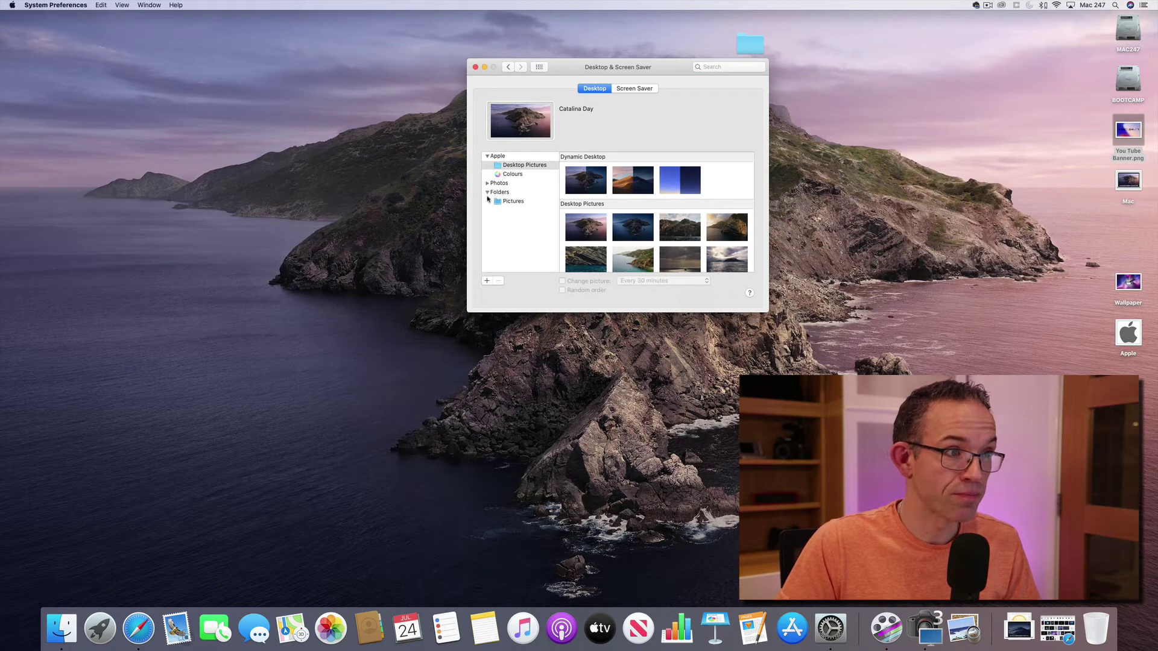
{"action": "left_click", "coordinate": [486, 281]}
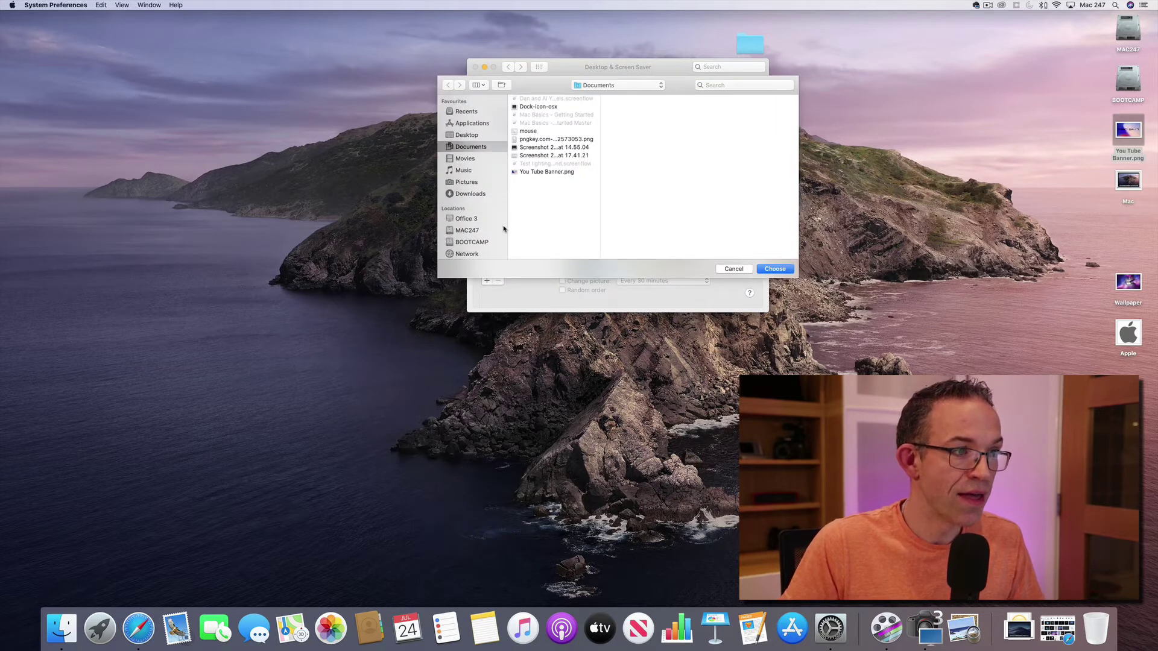
{"action": "left_click", "coordinate": [468, 135]}
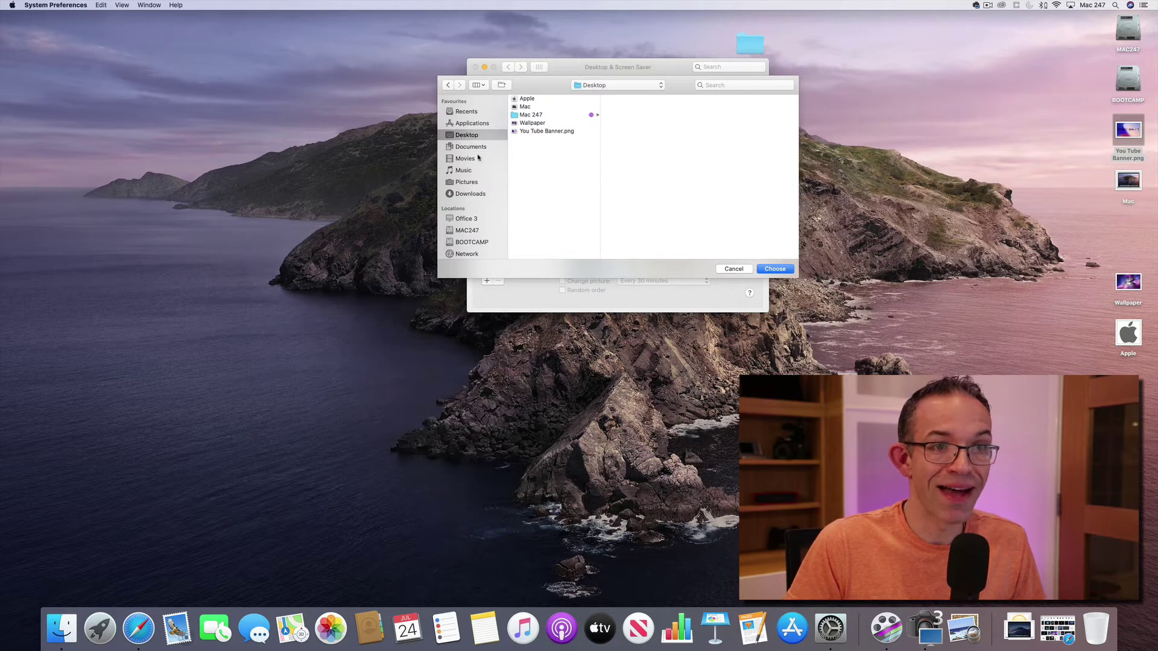
{"action": "left_click", "coordinate": [775, 269]}
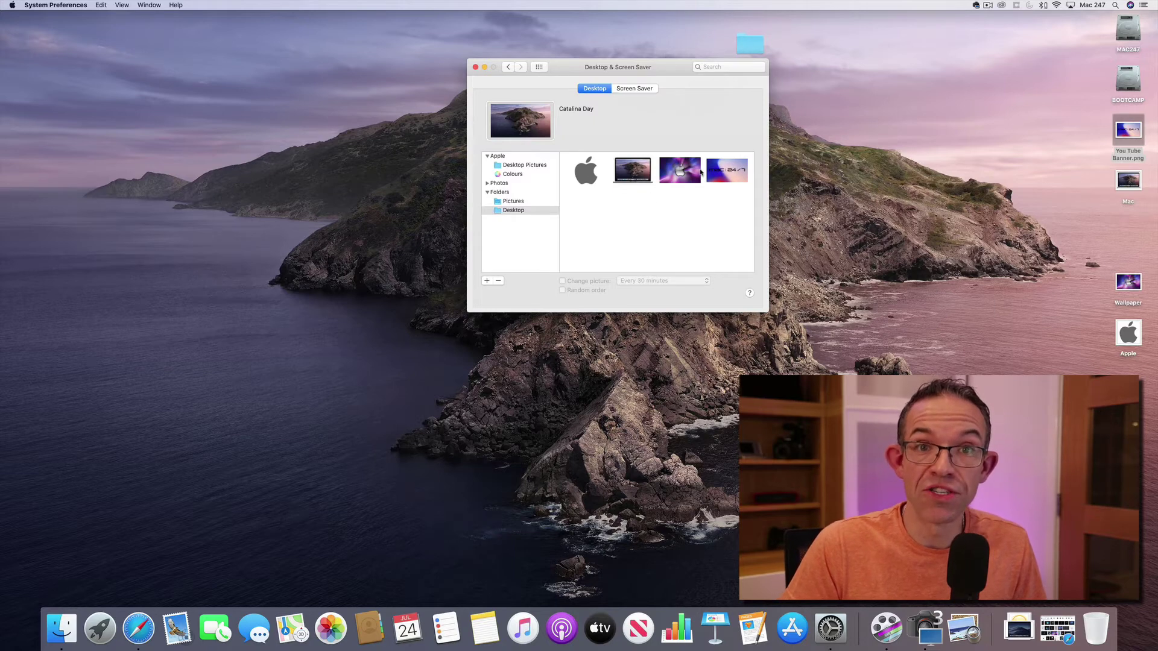
{"action": "left_click", "coordinate": [733, 172]}
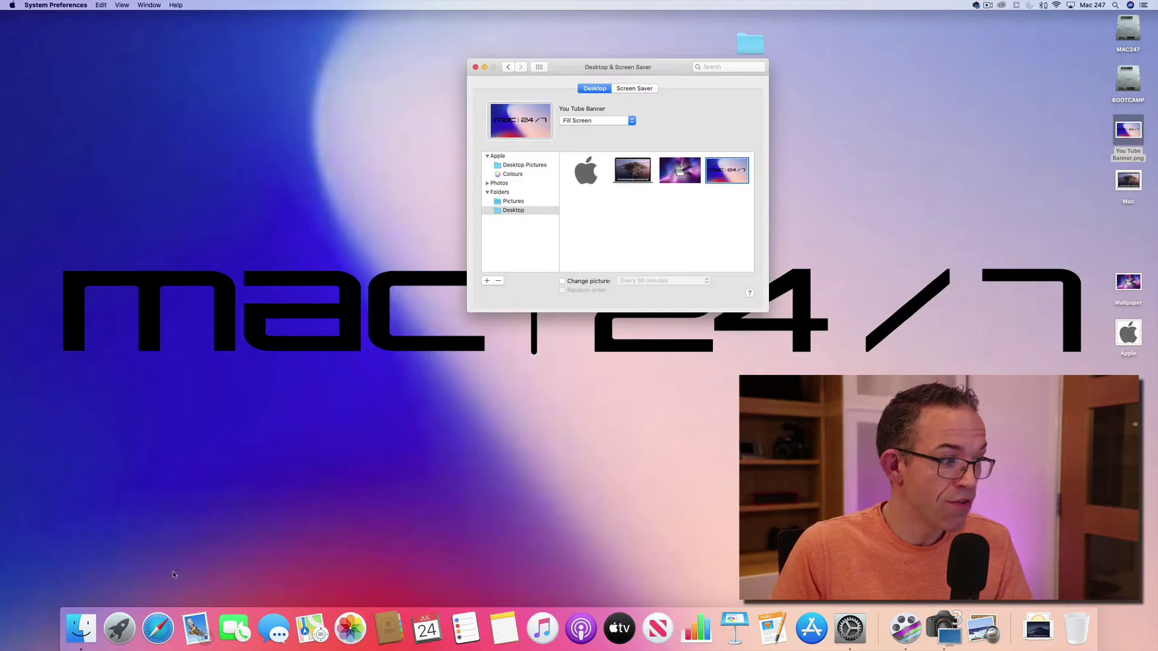
- Switch to Safari, open Google and search for apple computer
{"action": "left_click", "coordinate": [158, 627]}
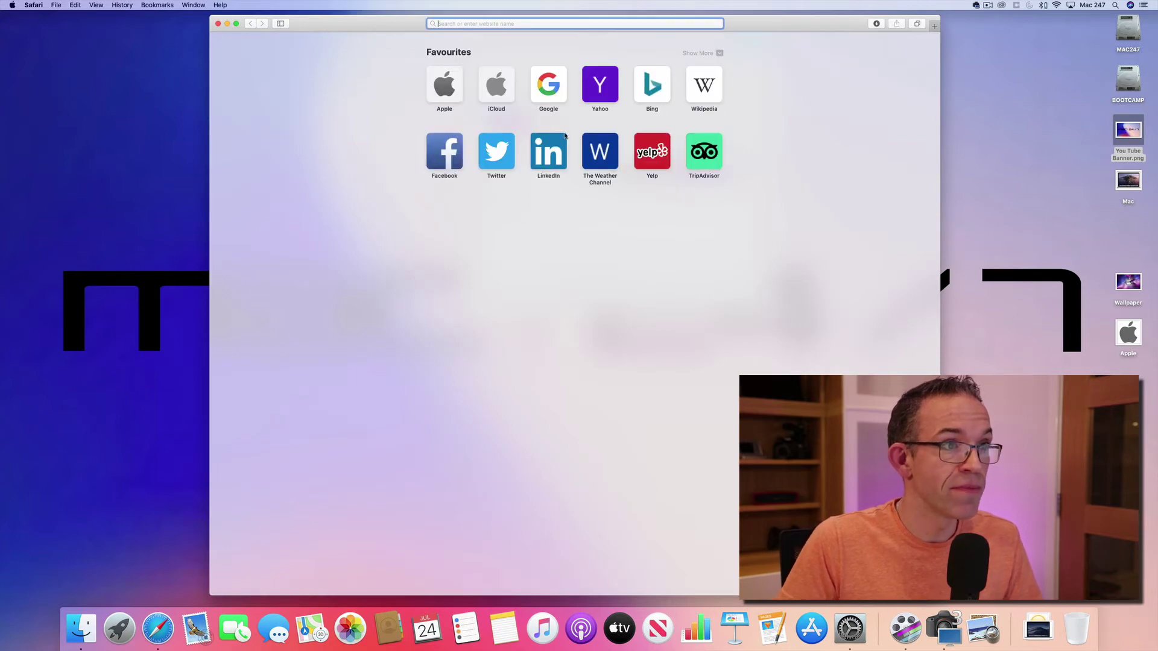
{"action": "left_click", "coordinate": [551, 91]}
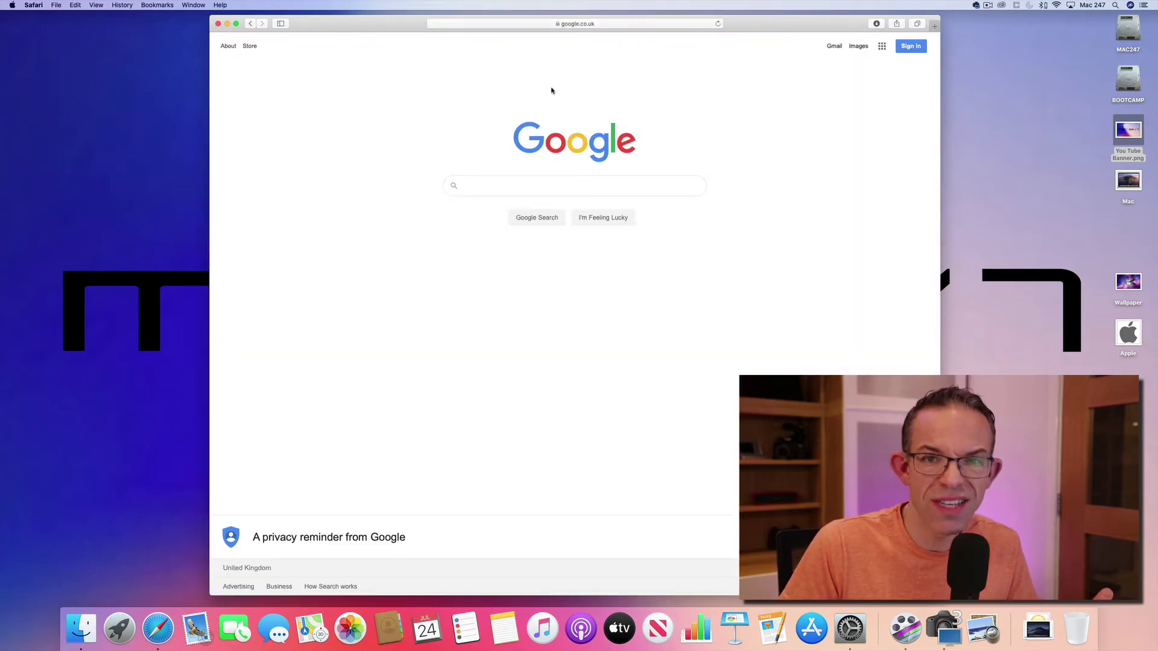
{"action": "left_click", "coordinate": [491, 193]}
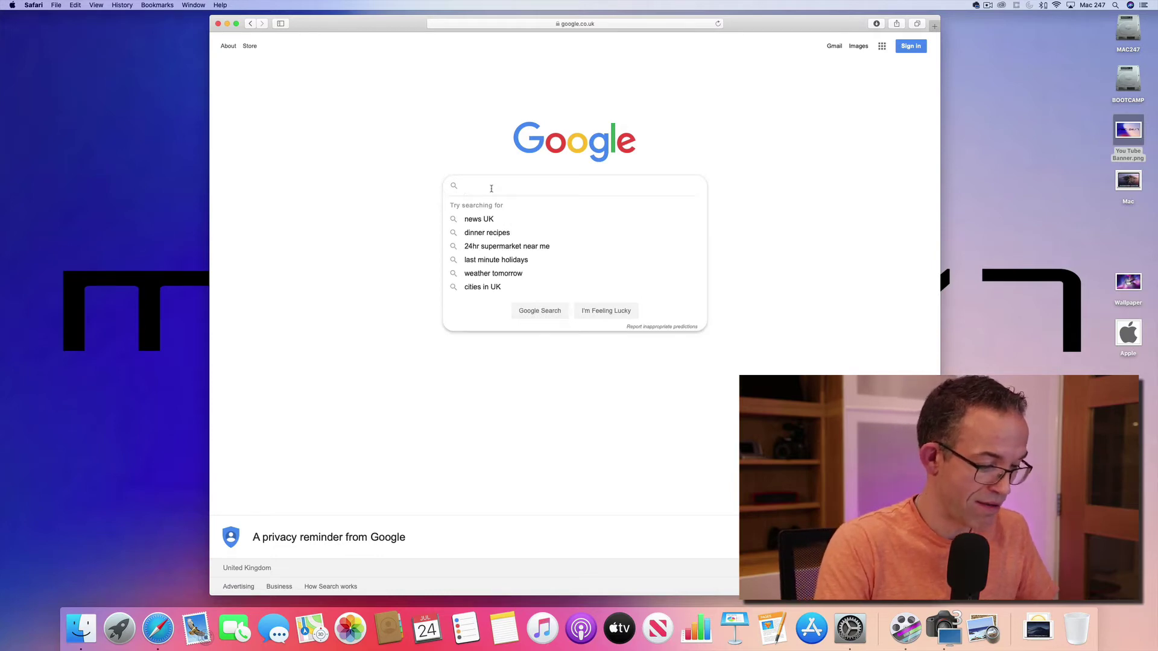
{"action": "type", "text": "ap"}
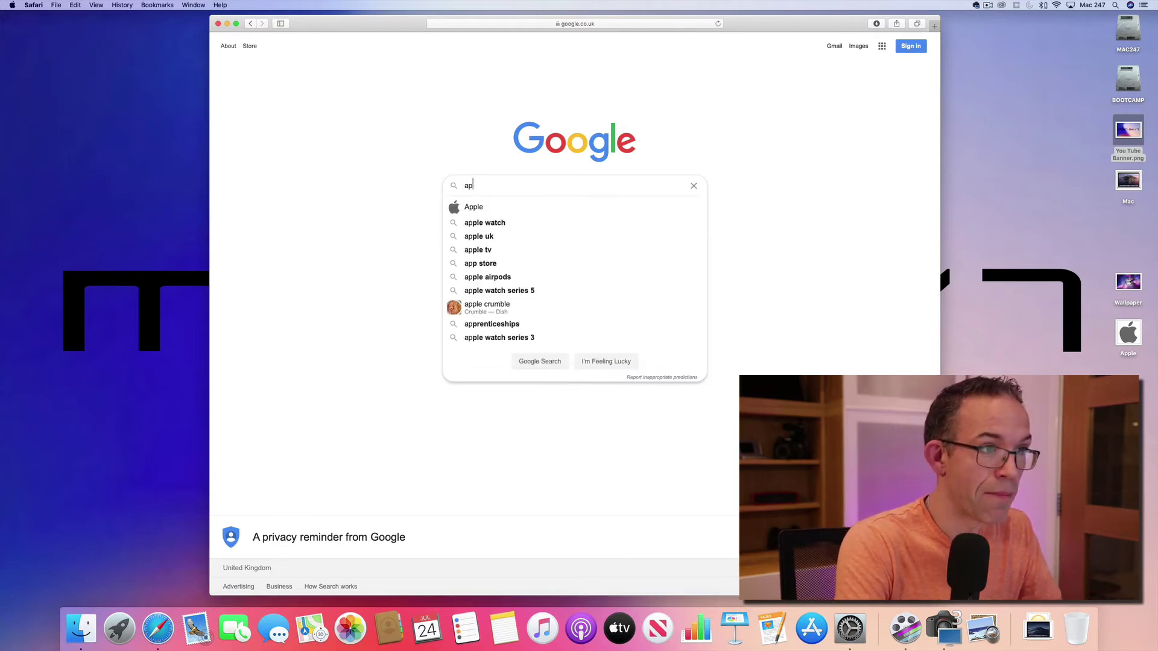
{"action": "type", "text": "ple computer"}
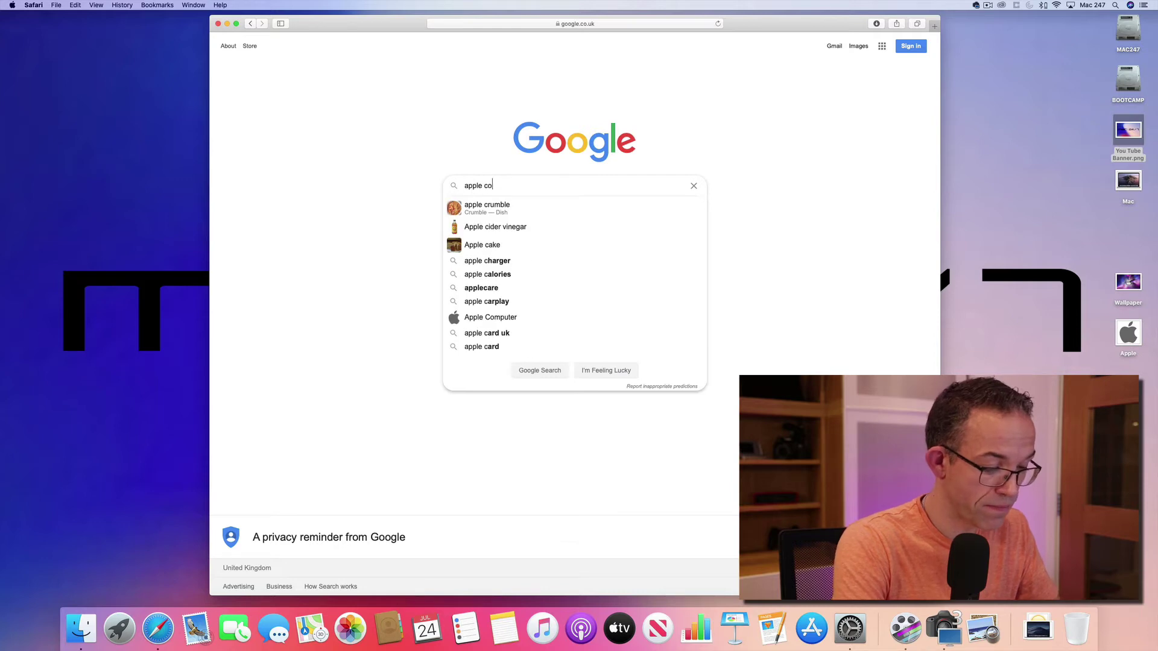
{"action": "key", "text": "Return"}
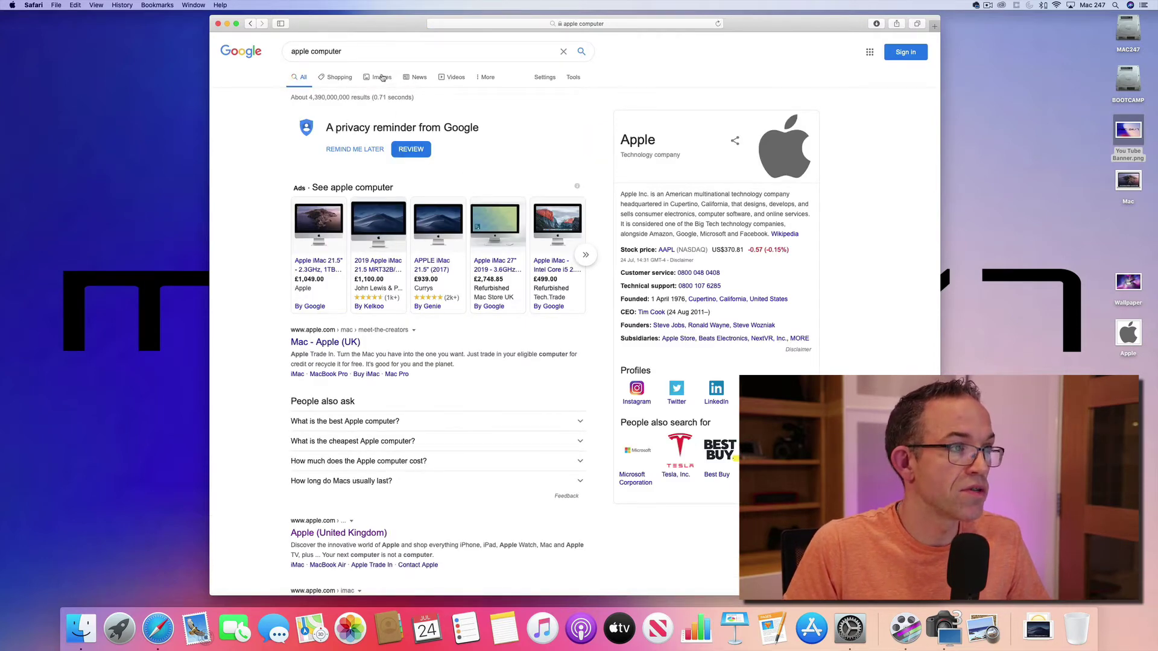
- Show the image results and preview the Apple iMac 27" All in One picture with its available actions
{"action": "left_click", "coordinate": [381, 78]}
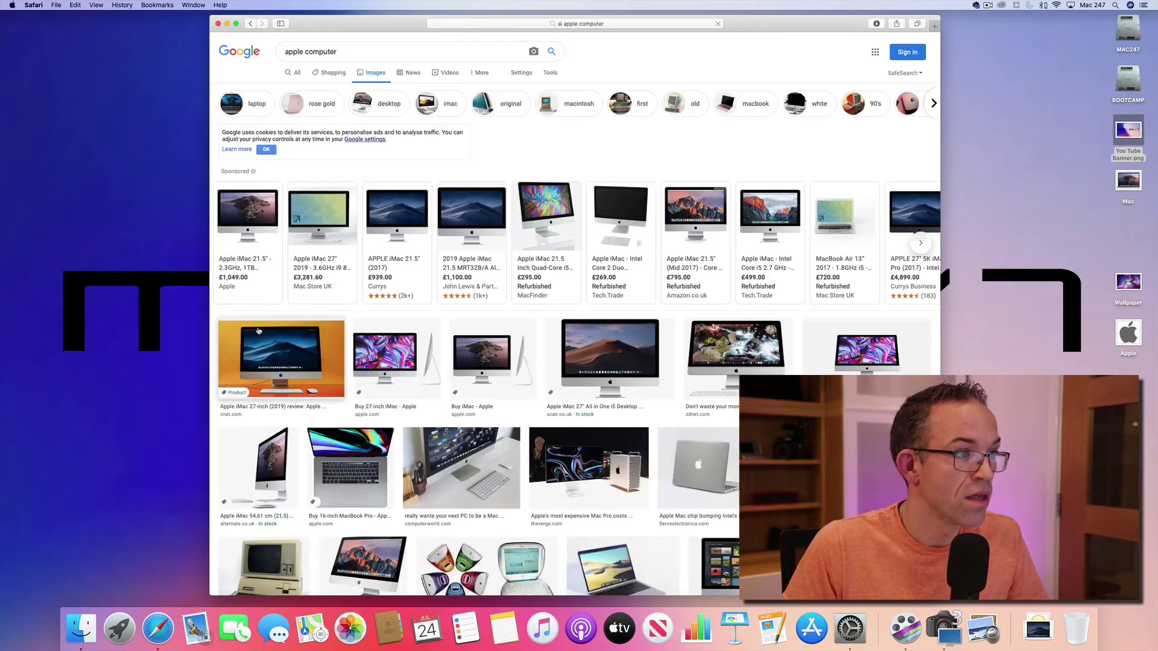
{"action": "scroll", "coordinate": [244, 457], "scroll_direction": "down", "scroll_amount": 3}
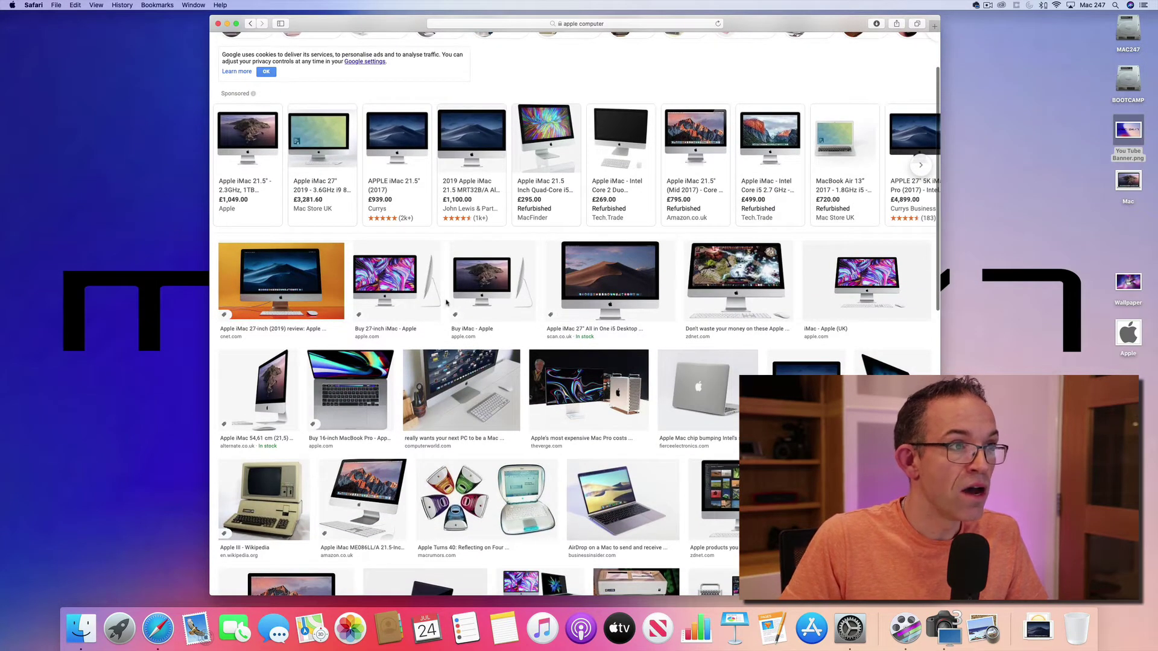
{"action": "scroll", "coordinate": [514, 292], "scroll_direction": "up", "scroll_amount": 3}
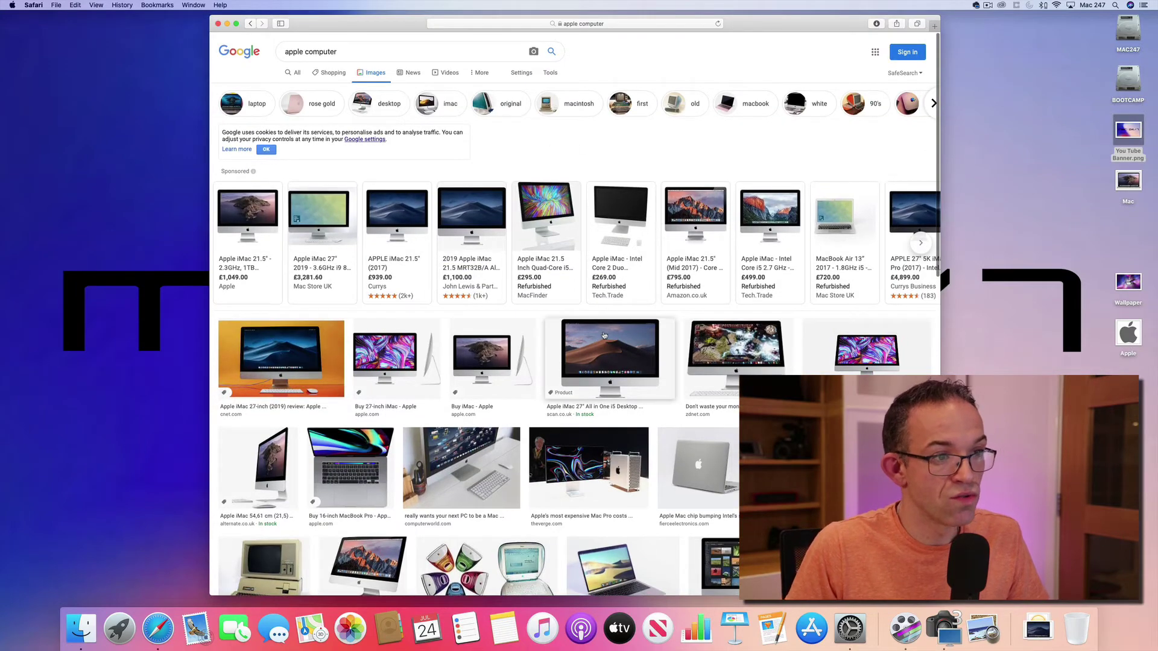
{"action": "left_click", "coordinate": [604, 335]}
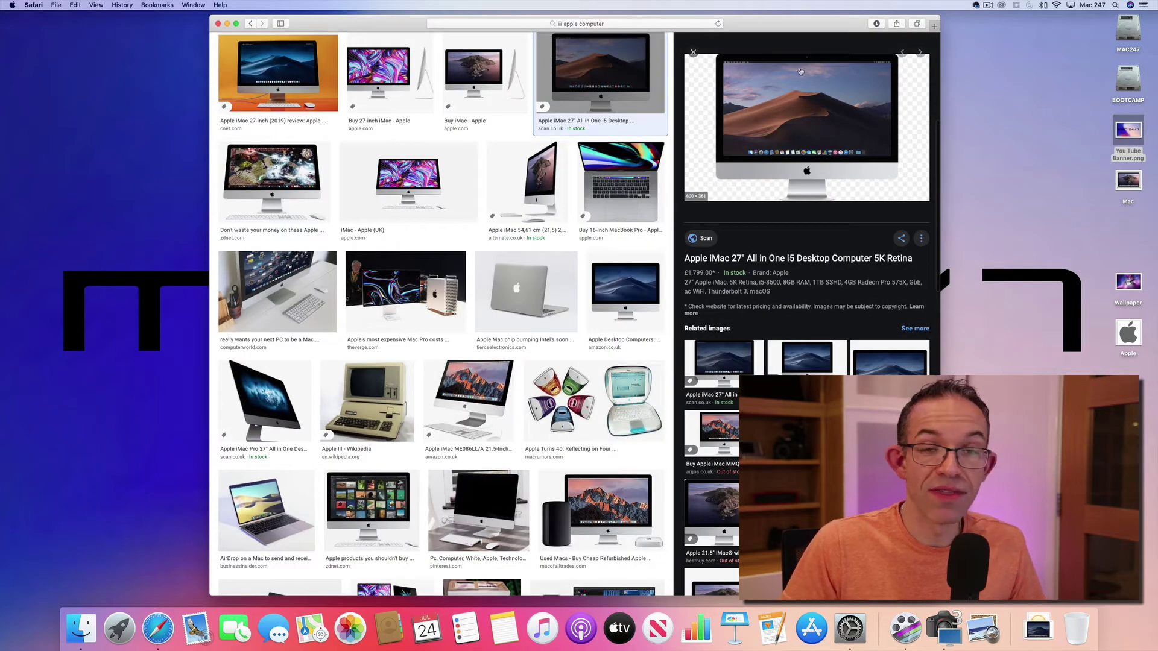
{"action": "right_click", "coordinate": [746, 101]}
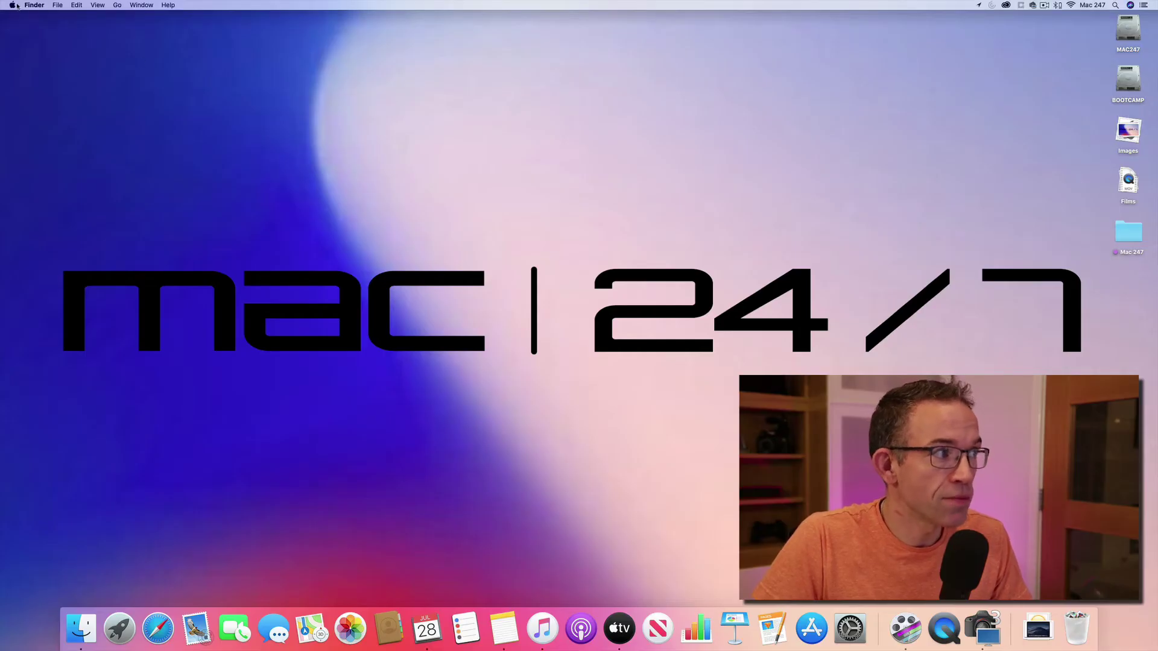
- In the screen saver's Hot Corners settings, assign Mission Control to the upper-right corner and Desktop to the lower-right corner
{"action": "left_click", "coordinate": [14, 5]}
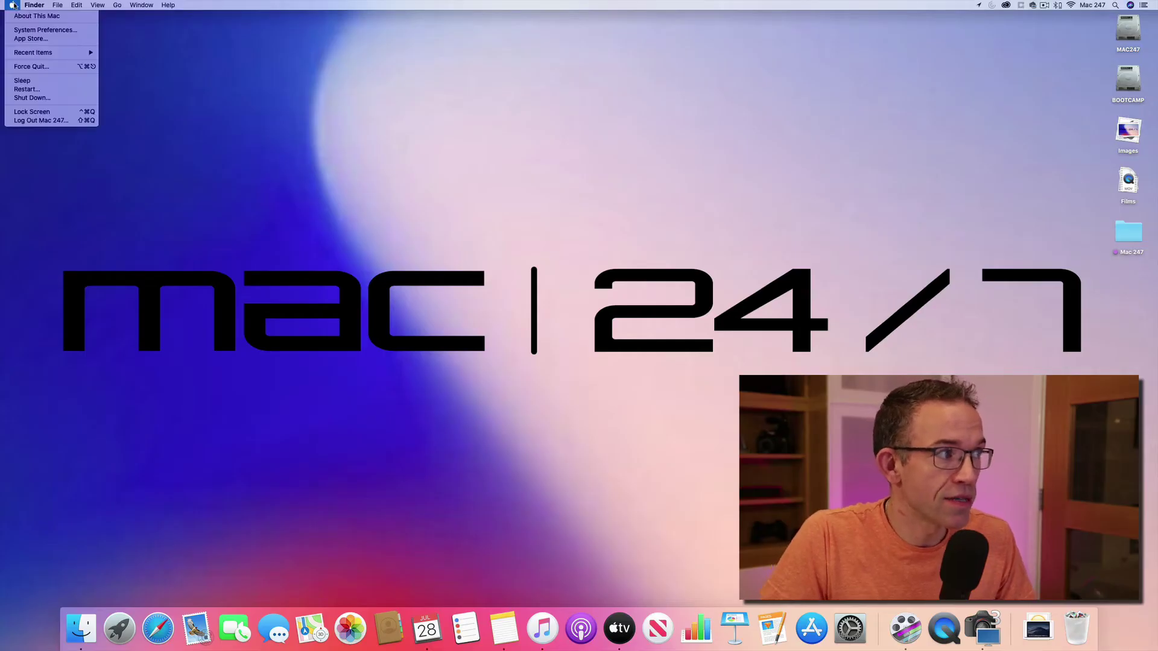
{"action": "left_click", "coordinate": [12, 30]}
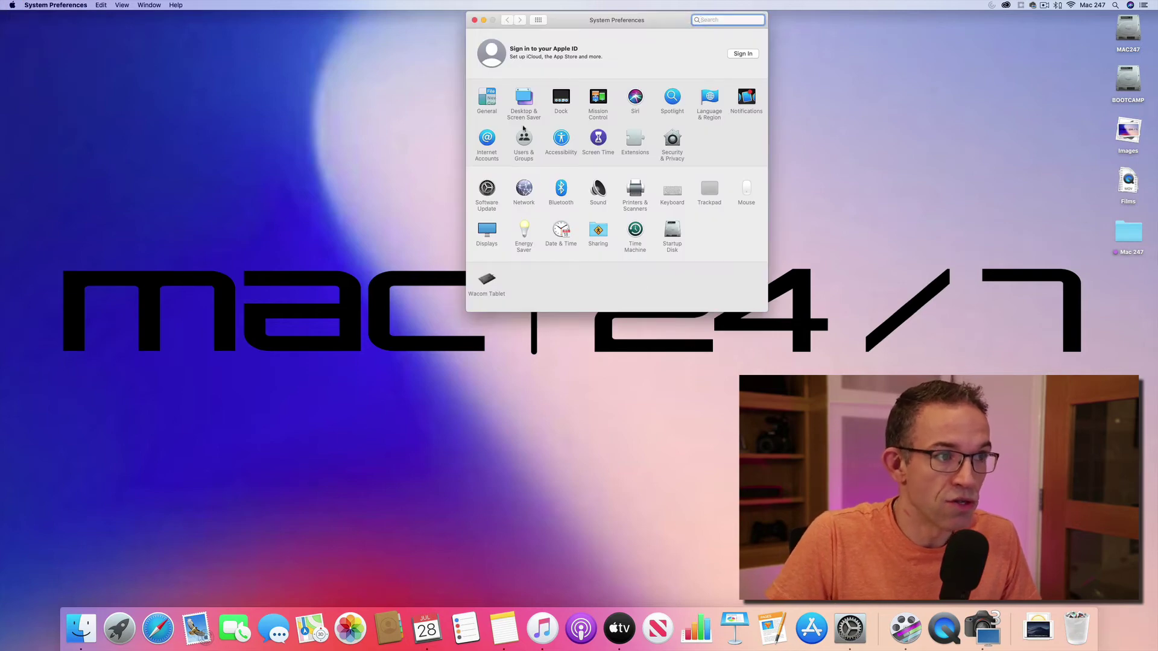
{"action": "left_click", "coordinate": [523, 100]}
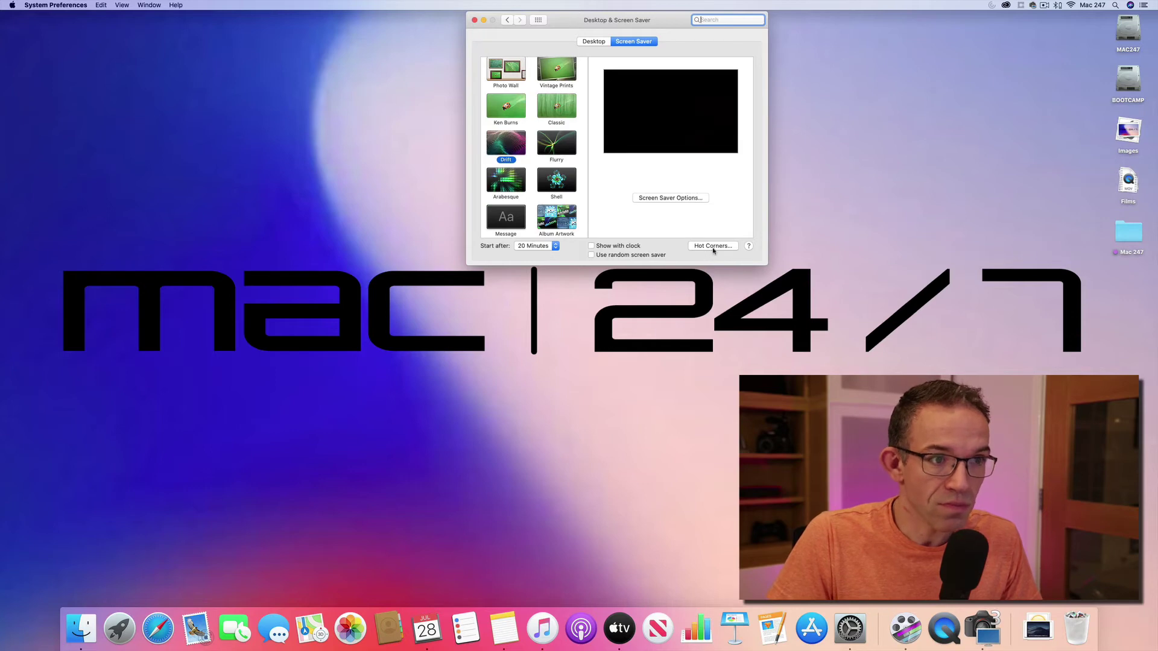
{"action": "left_click", "coordinate": [714, 246]}
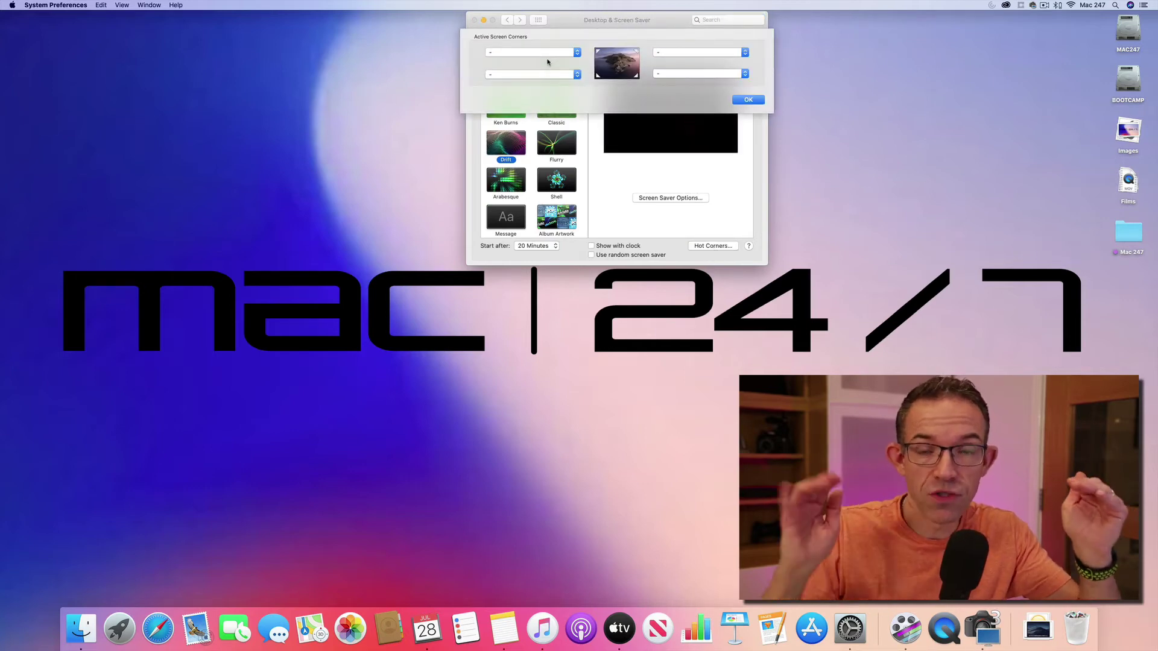
{"action": "left_click", "coordinate": [713, 58]}
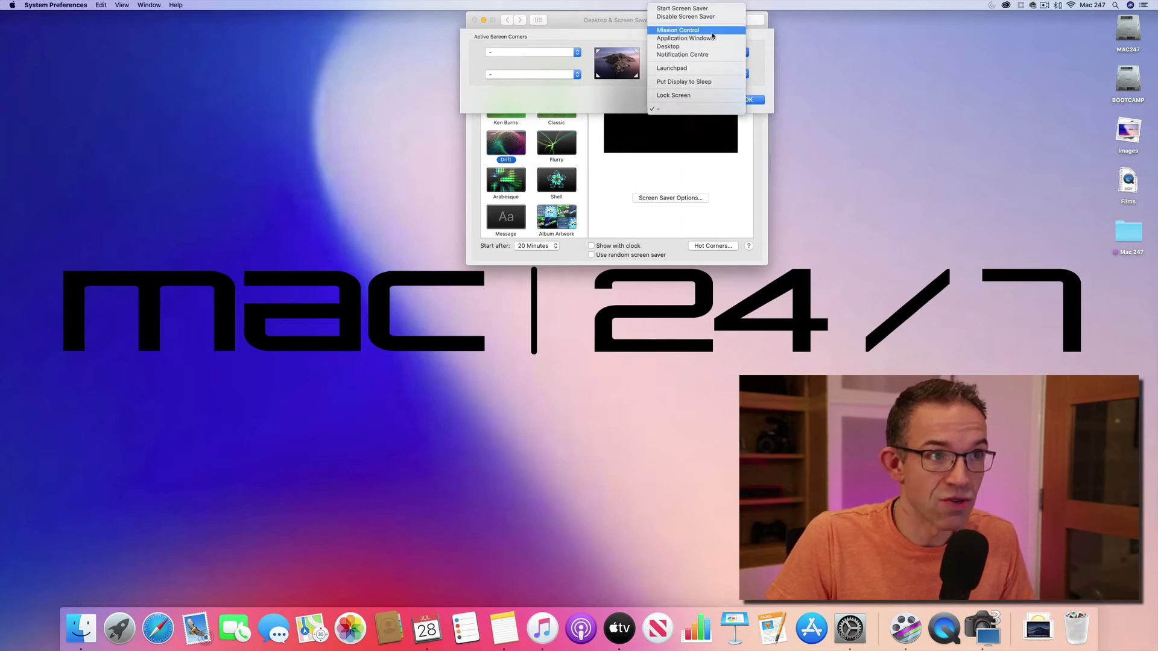
{"action": "left_click", "coordinate": [713, 34]}
{"action": "left_click", "coordinate": [706, 75]}
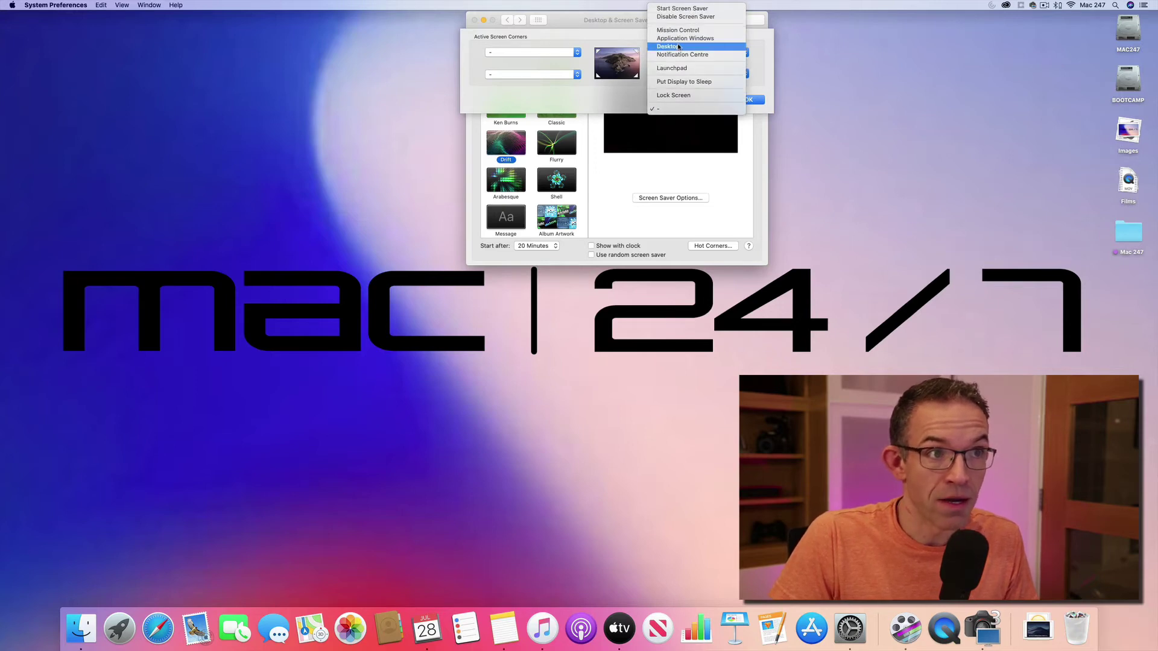
{"action": "left_click", "coordinate": [692, 43]}
- Try out Mission Control and return to the Hot Corners settings
{"action": "key", "text": "F3"}
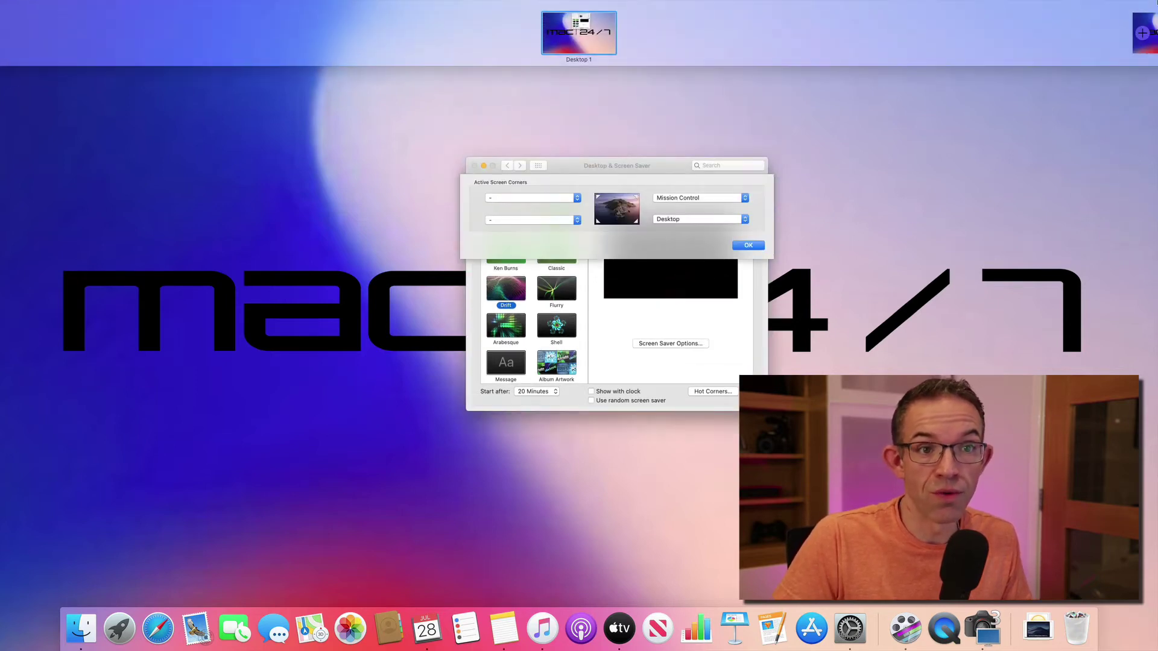
{"action": "left_click", "coordinate": [683, 297]}
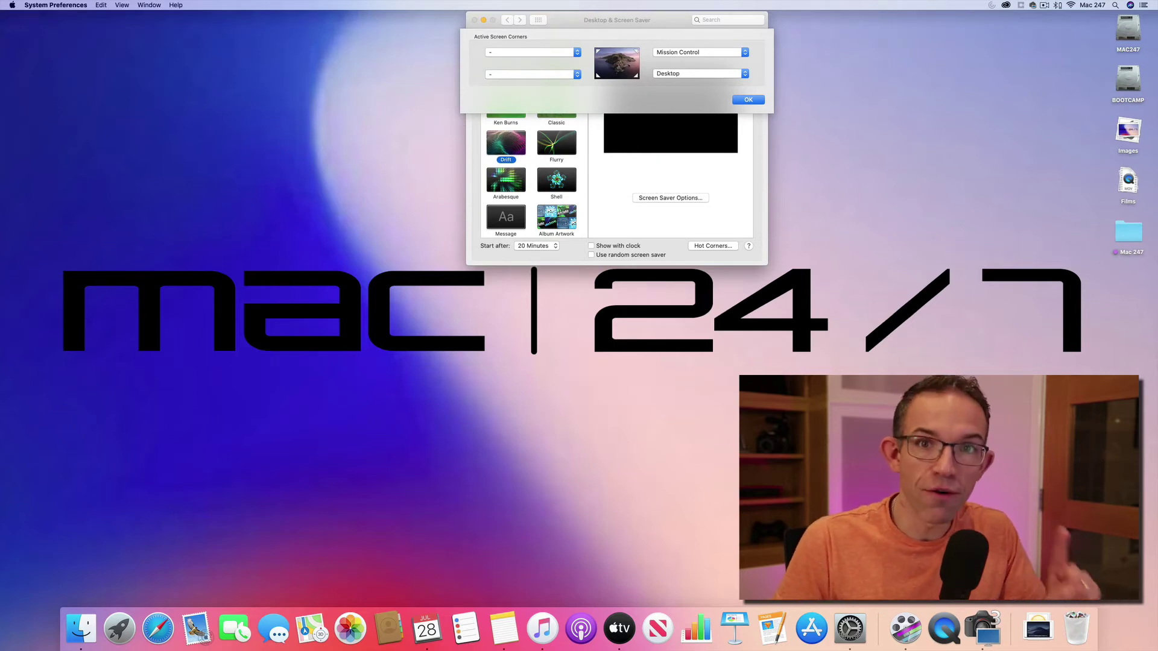
- Open the Notes, Calendar and TV apps, and return to System Preferences to accept the Hot Corners assignments
{"action": "left_click", "coordinate": [503, 630]}
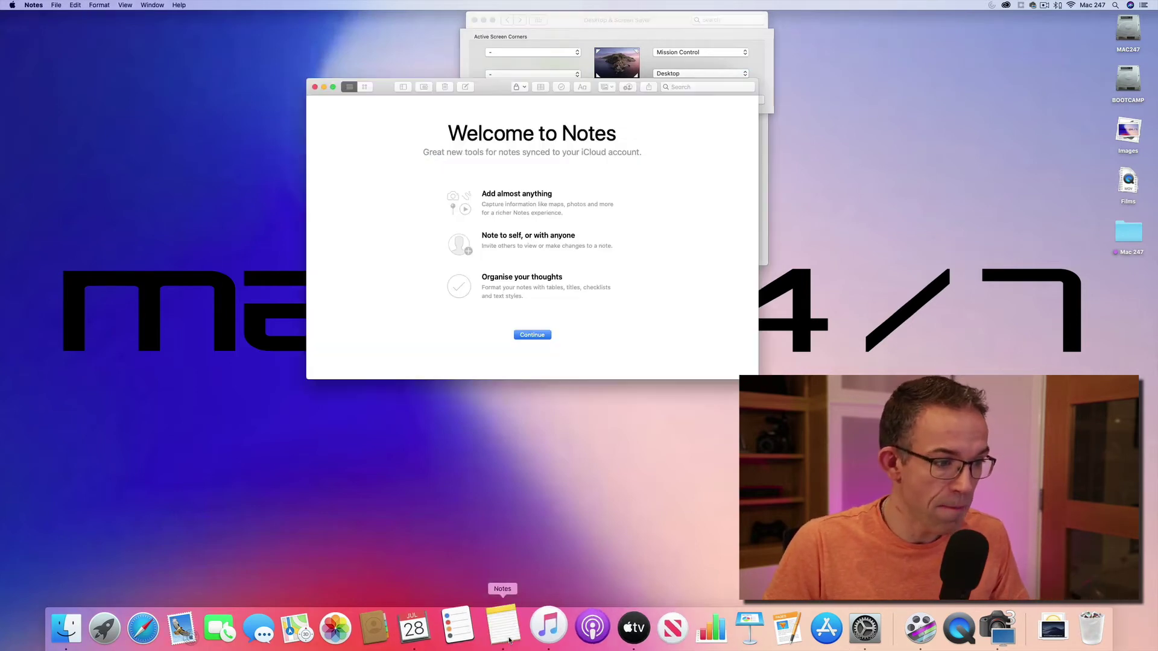
{"action": "left_click", "coordinate": [440, 628]}
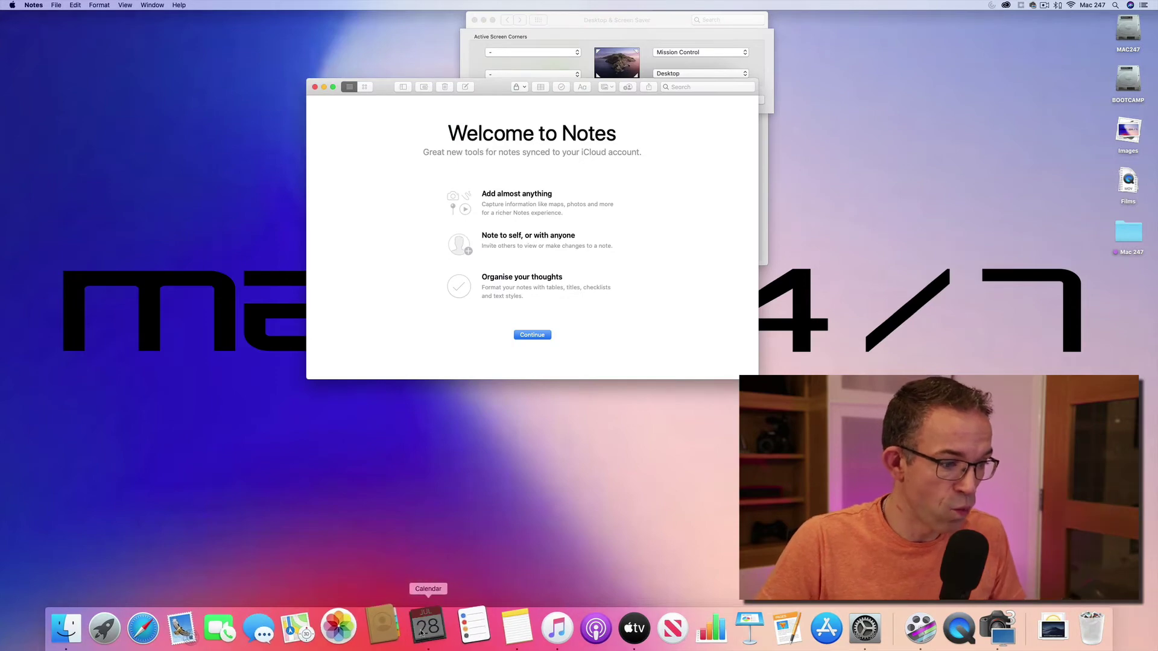
{"action": "left_click", "coordinate": [634, 627]}
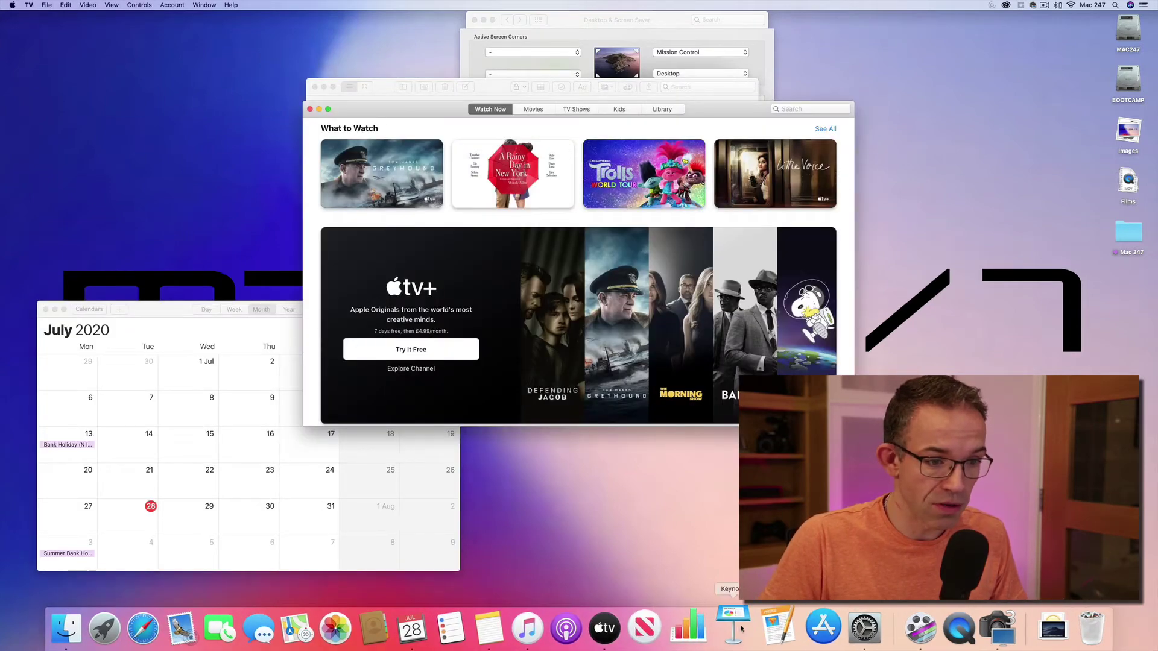
{"action": "left_click", "coordinate": [850, 627]}
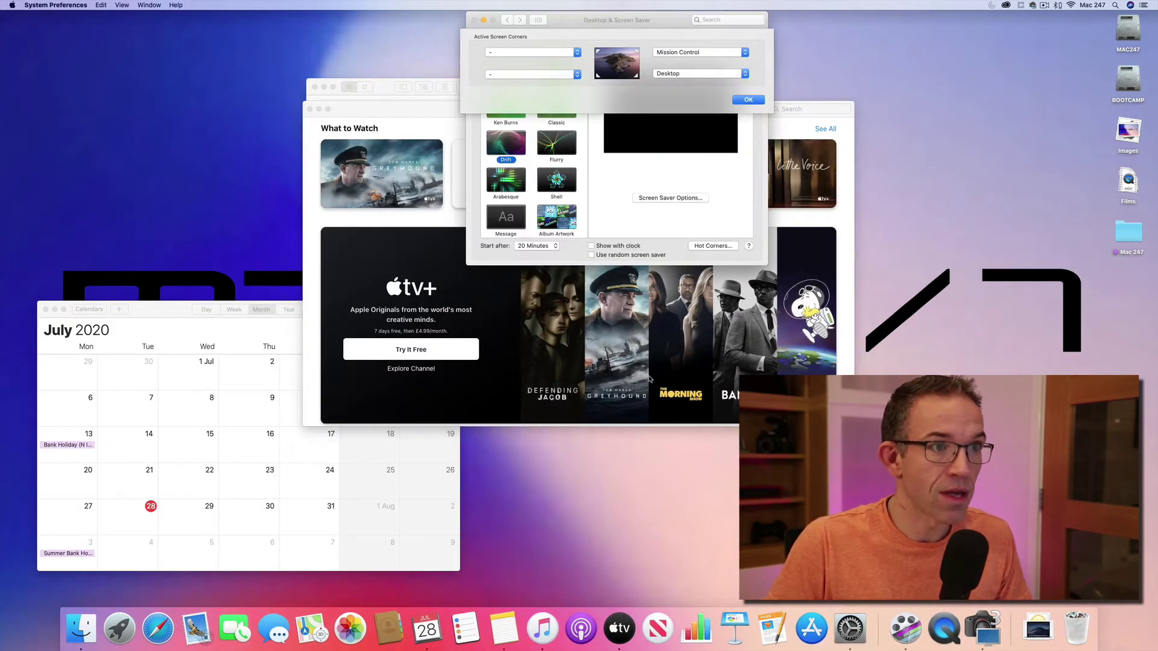
{"action": "left_click", "coordinate": [745, 100]}
- In Mission Control, try making the TV window its own full-screen space, return it to Desktop 1 and leave the overview
{"action": "mouse_move", "coordinate": [1157, 1]}
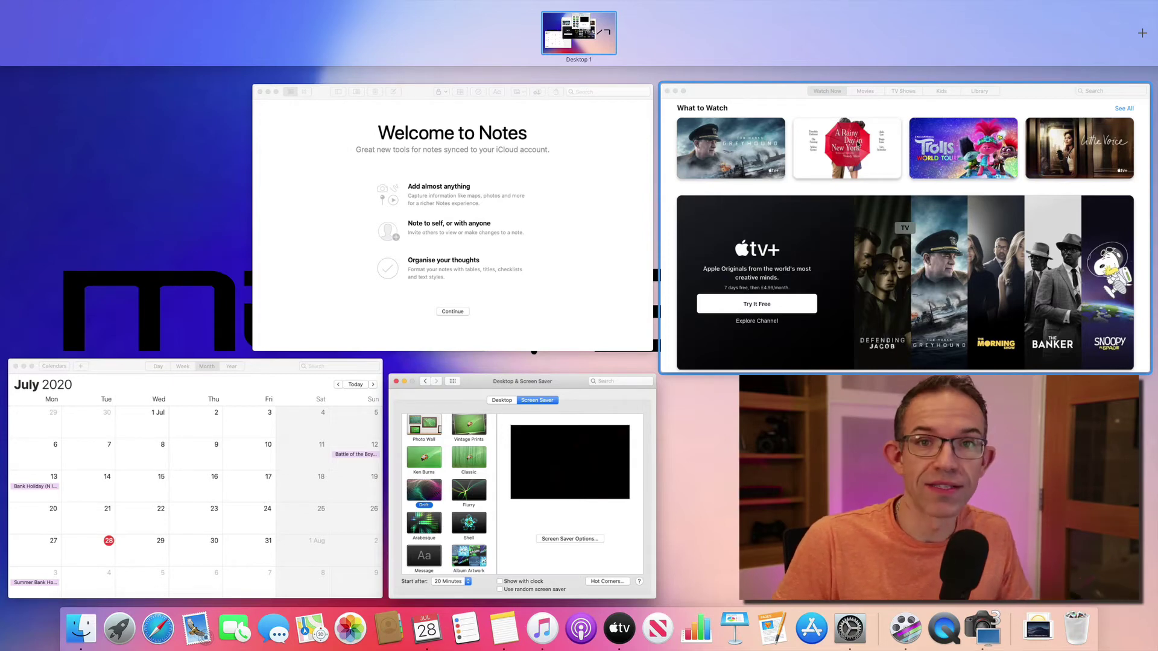
{"action": "left_click_drag", "start_coordinate": [857, 143], "coordinate": [654, 27]}
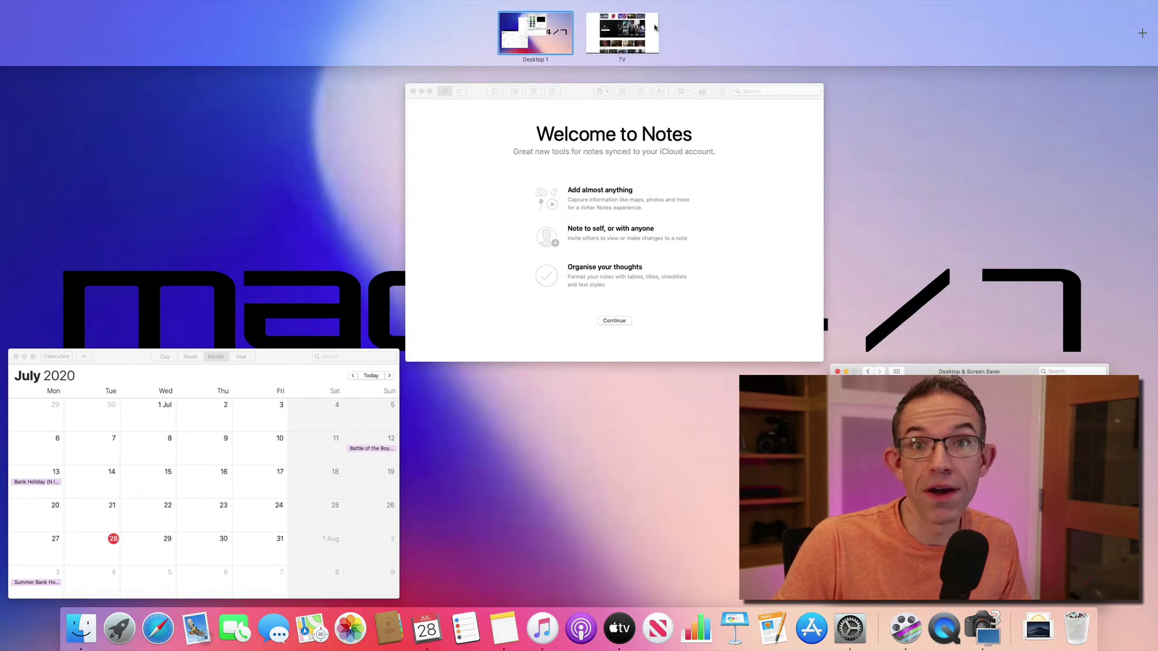
{"action": "mouse_move", "coordinate": [655, 28]}
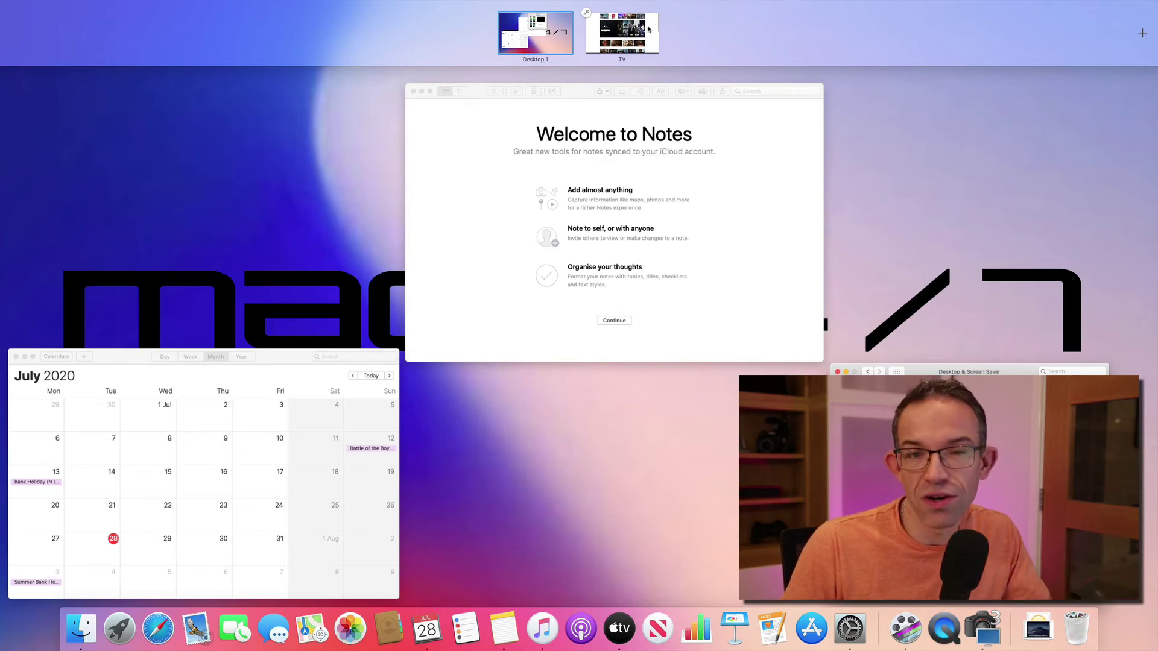
{"action": "left_click_drag", "start_coordinate": [648, 29], "coordinate": [1007, 203]}
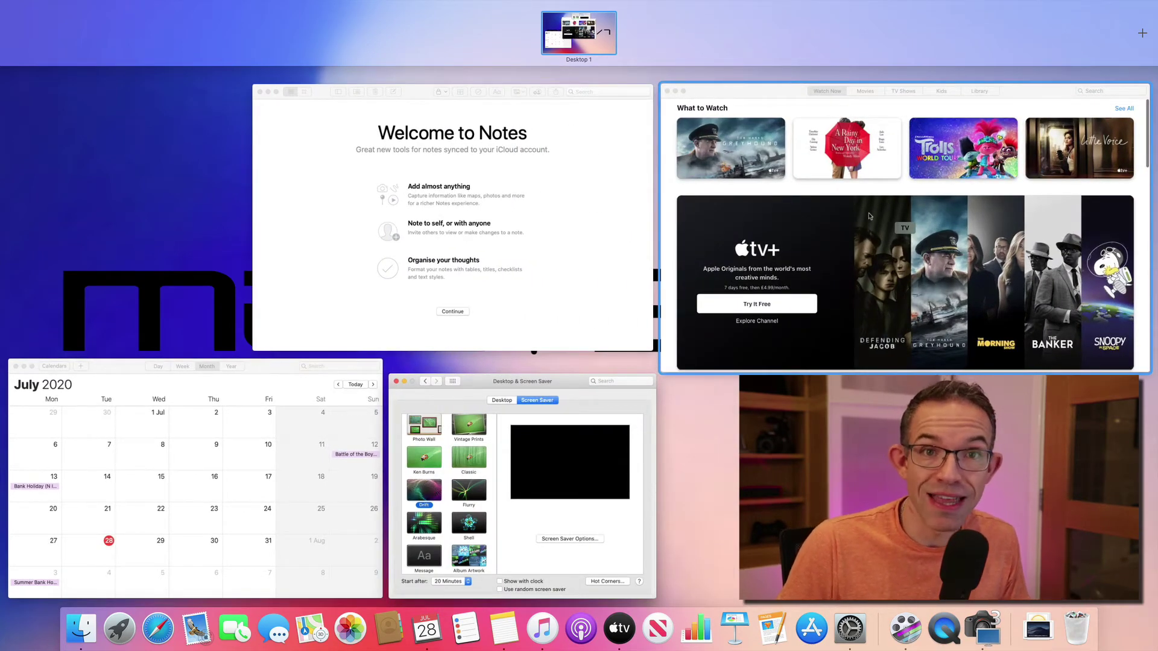
{"action": "key", "text": "Escape"}
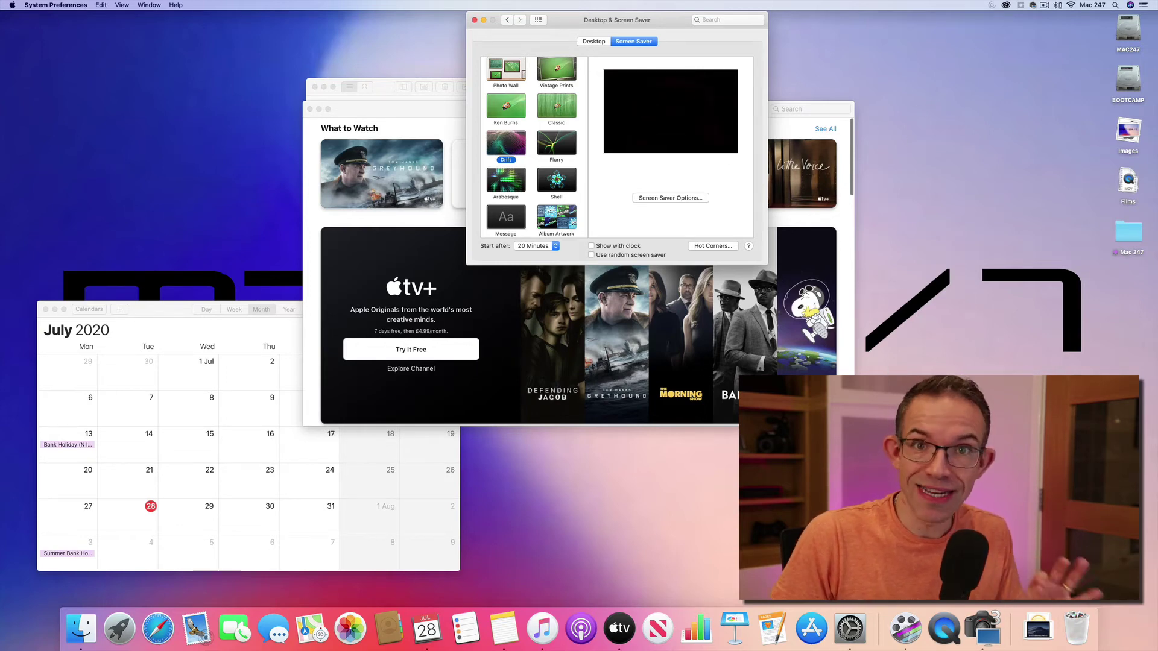
- Reveal the desktop with the lower-right hot corner action and bring the open windows back
{"action": "key", "text": "F11"}
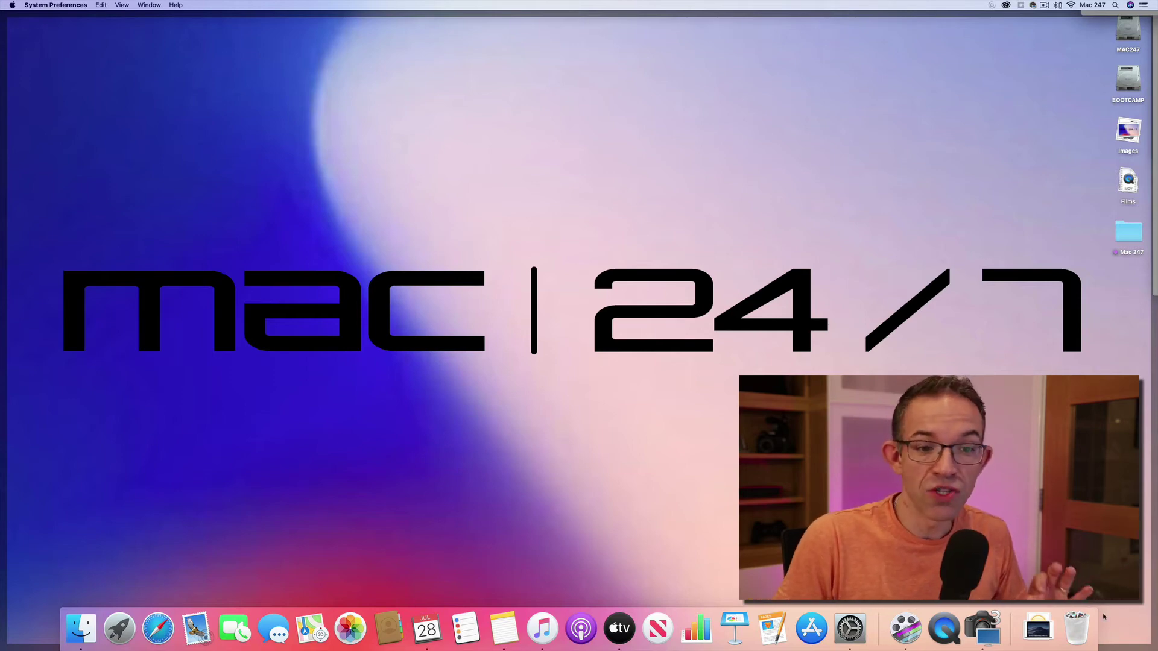
{"action": "mouse_move", "coordinate": [1157, 650]}
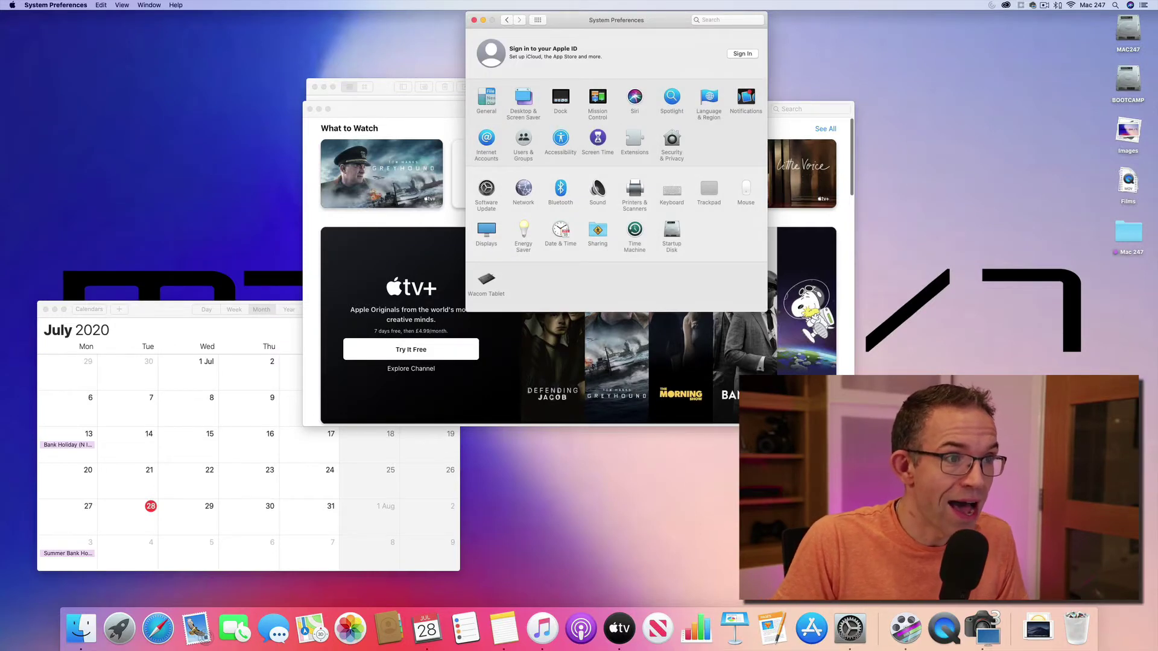
- Open the Security & Privacy settings and unlock them for changes by entering the account password
{"action": "left_click", "coordinate": [672, 140]}
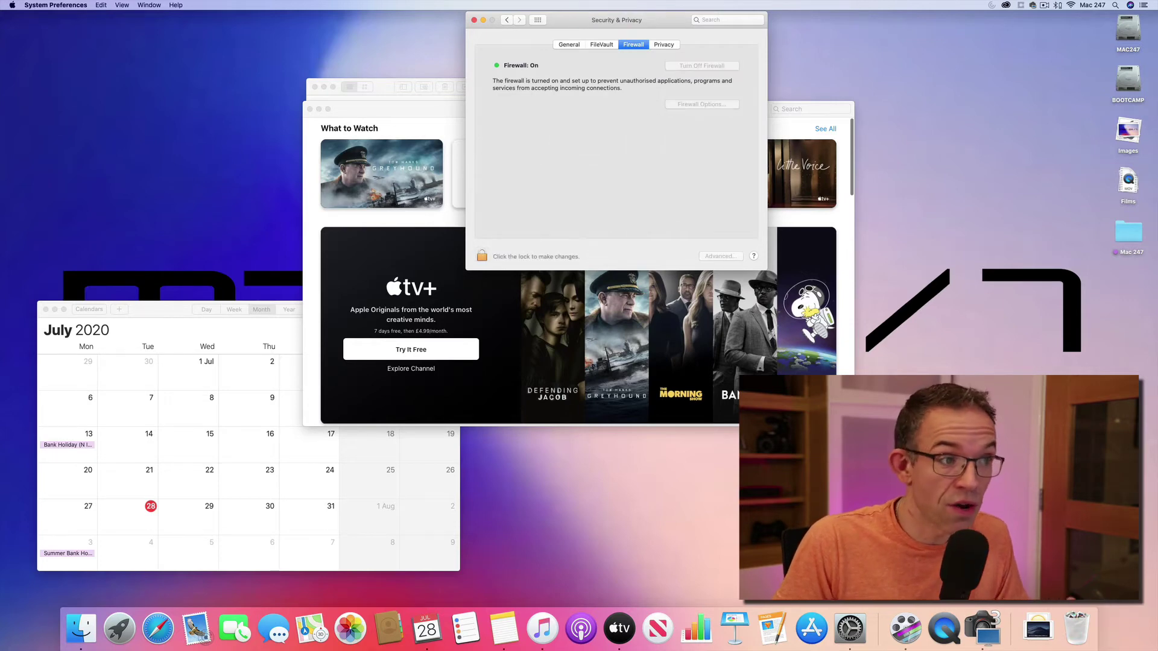
{"action": "left_click", "coordinate": [481, 256]}
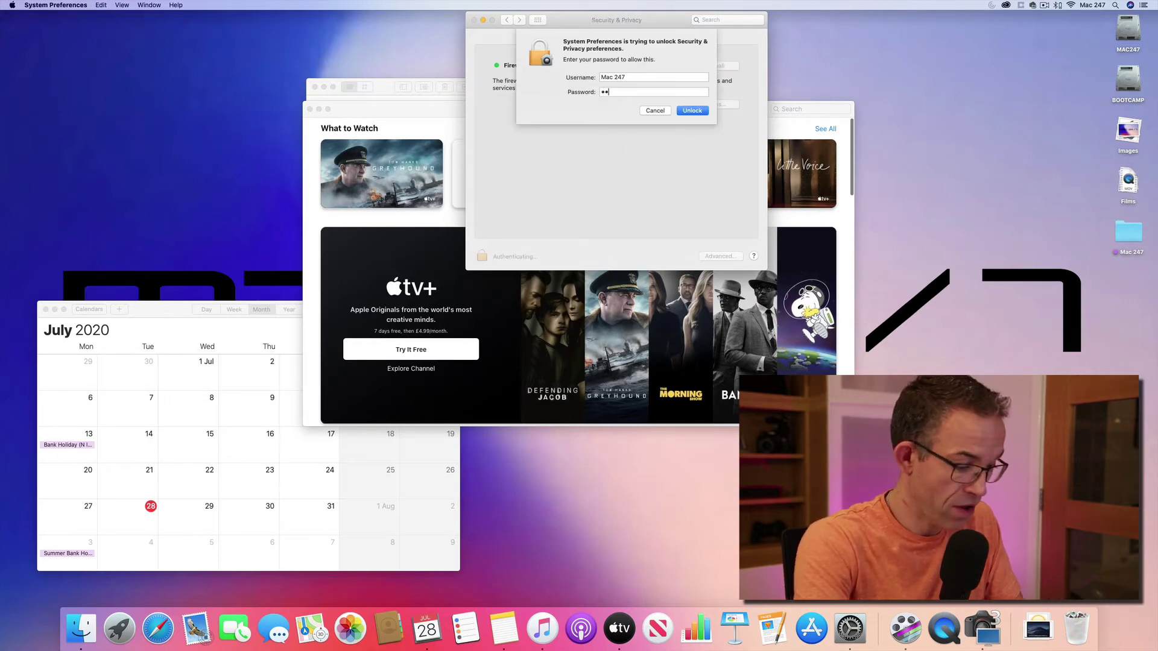
{"action": "type", "text": "•••••••••••"}
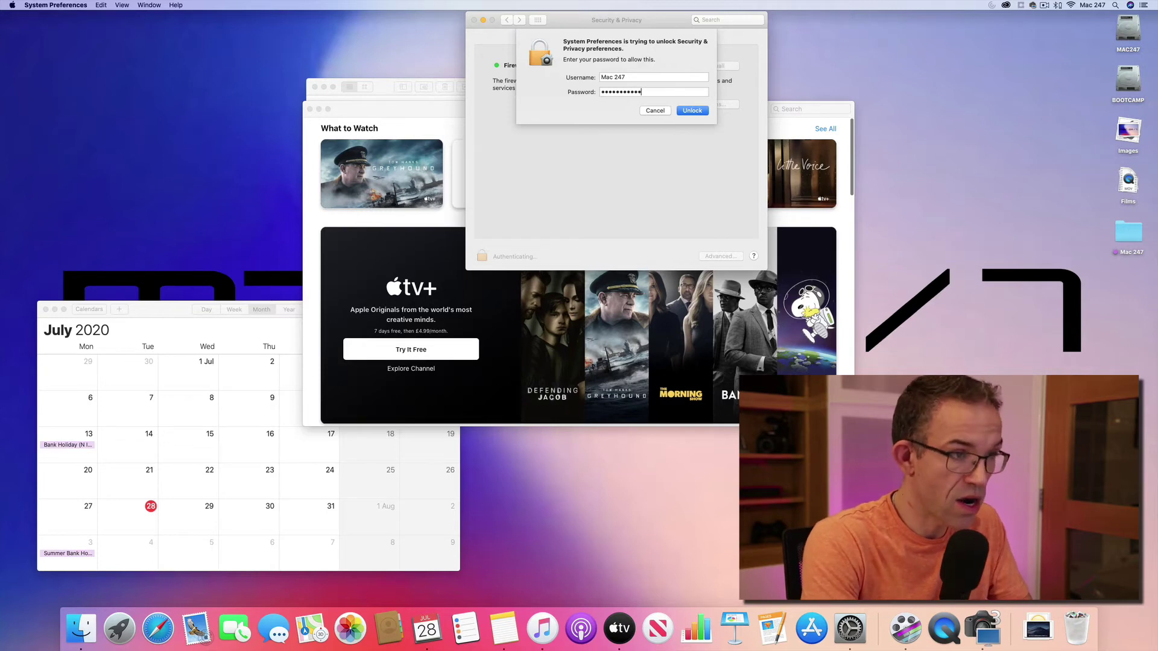
{"action": "key", "text": "Return"}
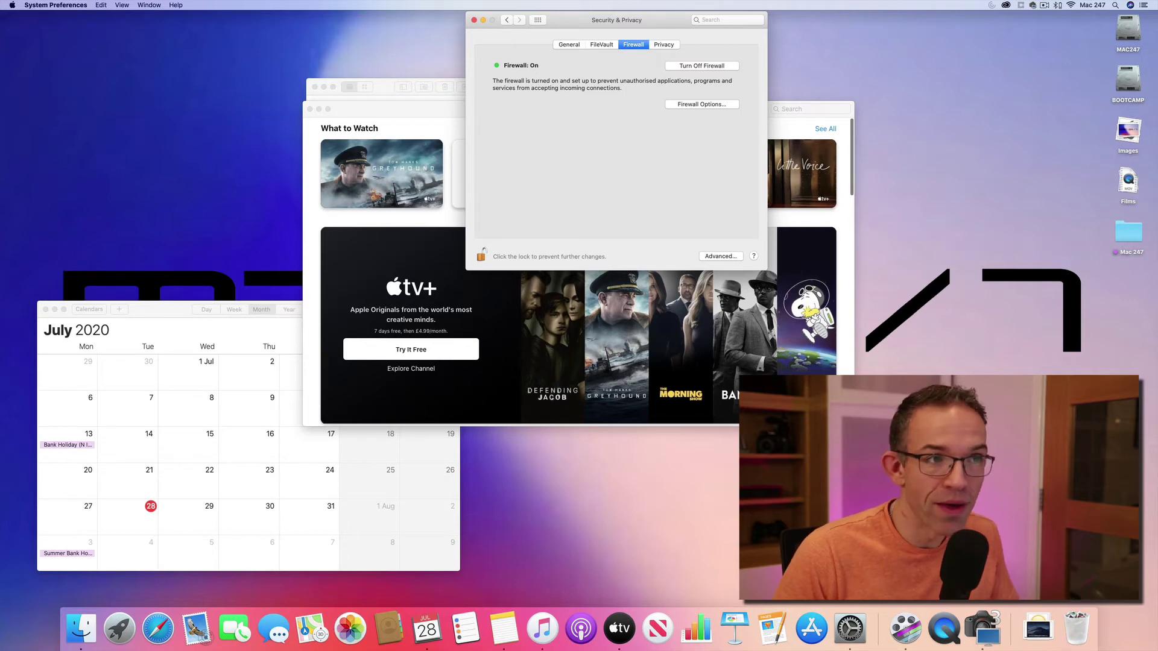
- Enable stealth mode in the Firewall options and lock the Security & Privacy settings against further changes
{"action": "left_click", "coordinate": [702, 104]}
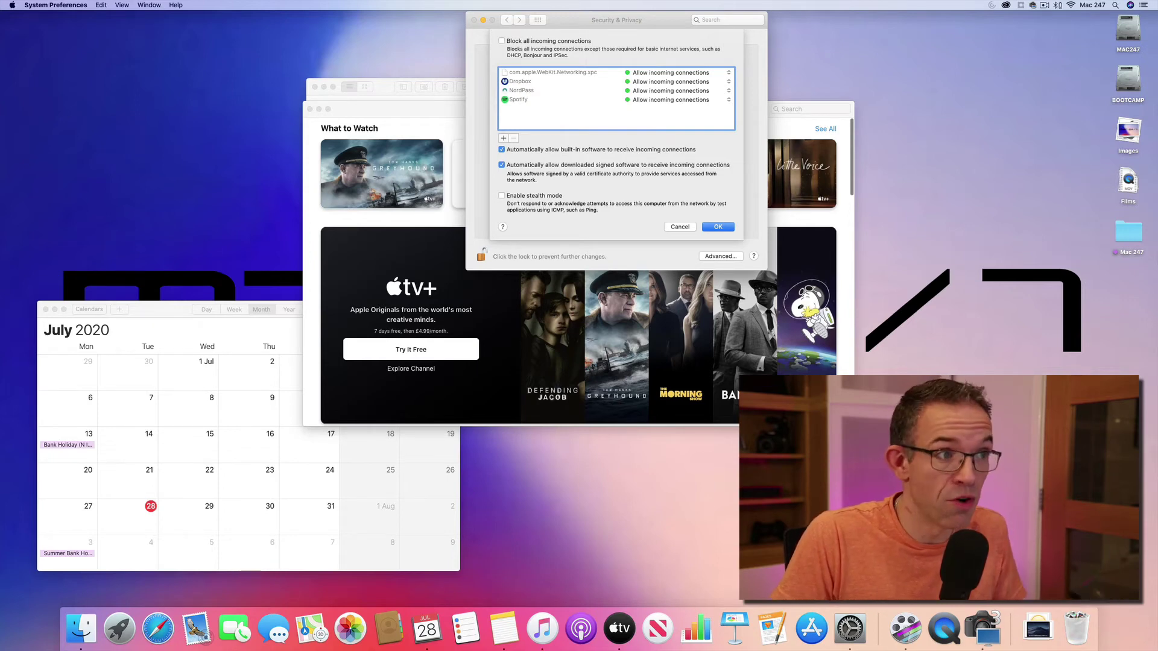
{"action": "left_click", "coordinate": [501, 195]}
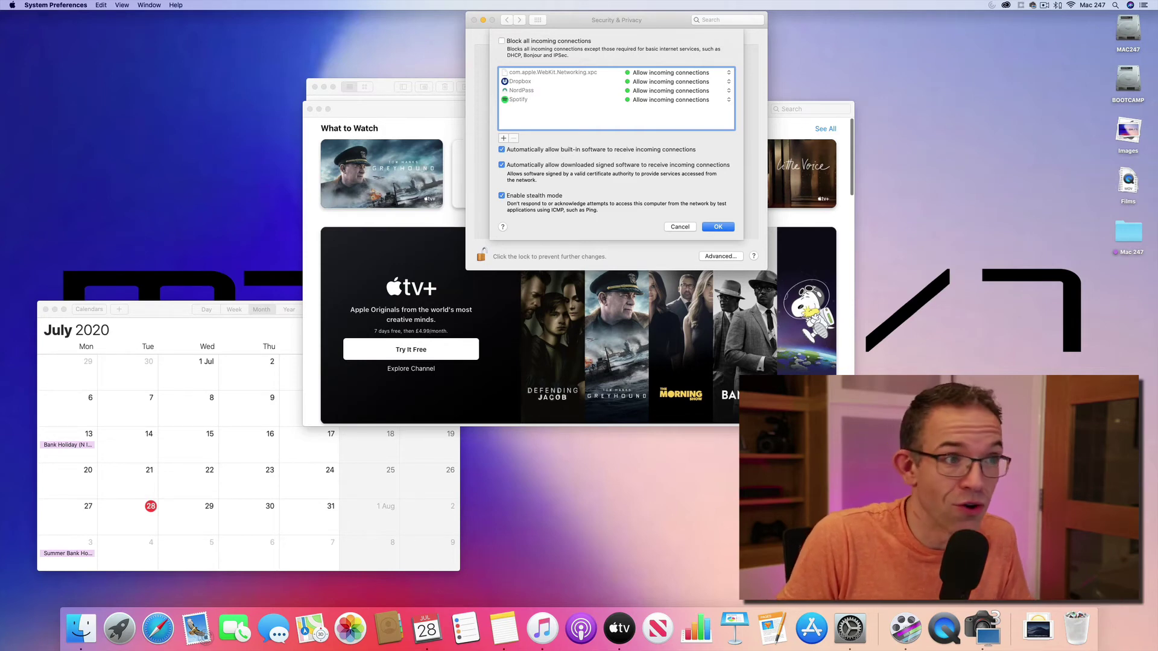
{"action": "key", "text": "Return"}
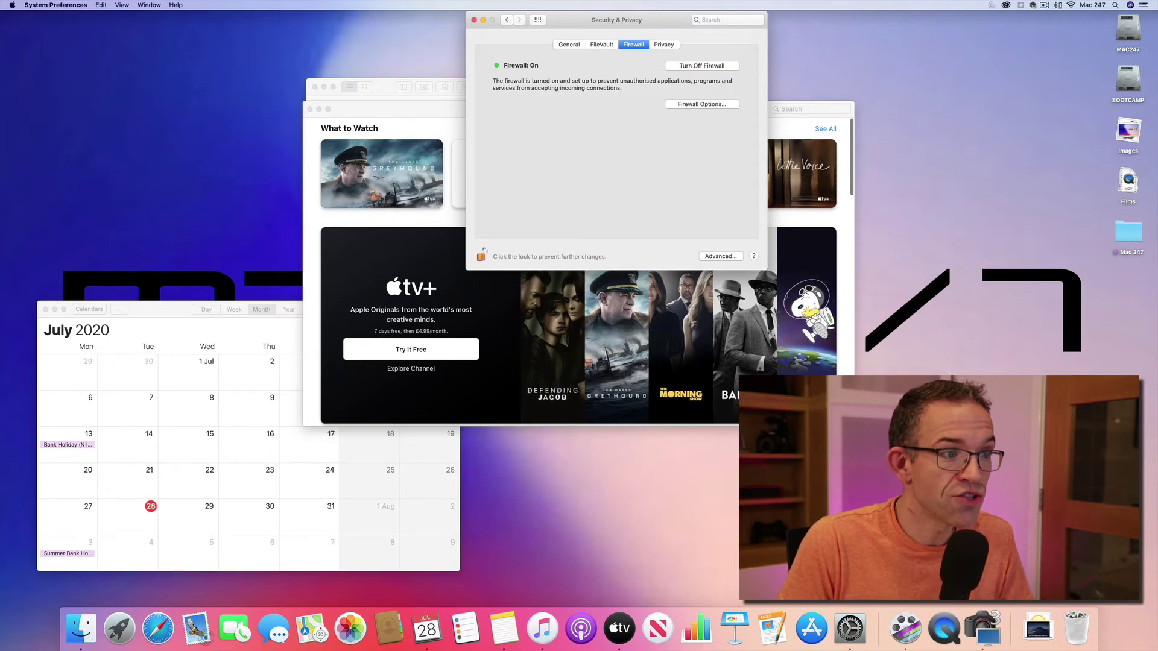
{"action": "left_click", "coordinate": [481, 255]}
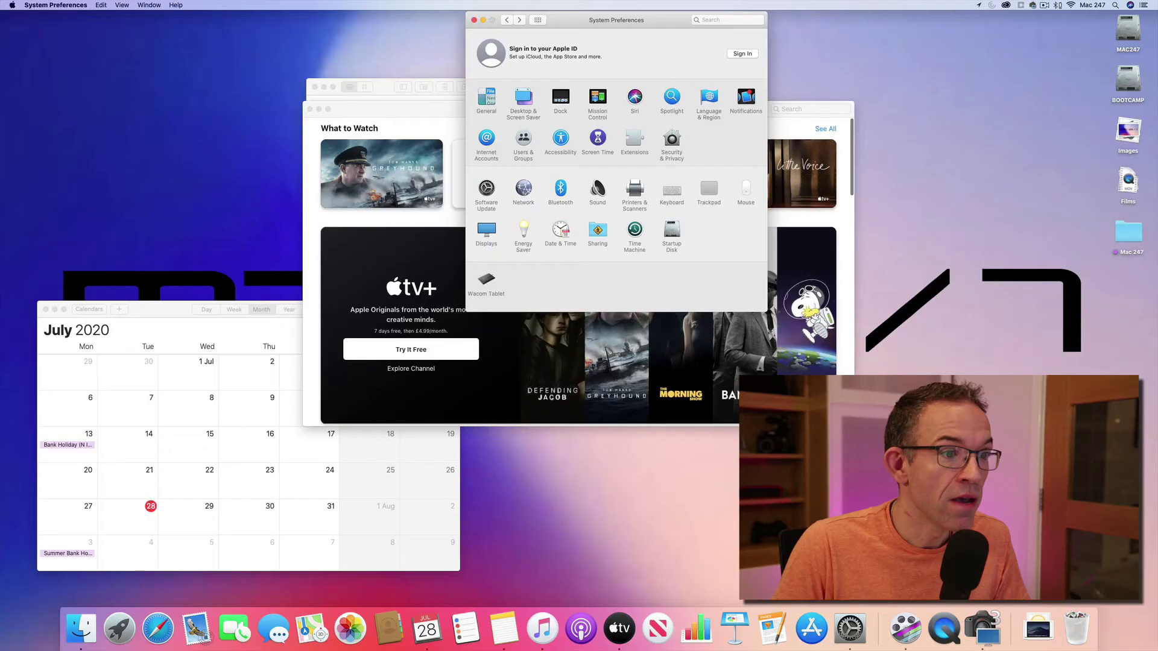
- Open the Energy Saver settings, and quit the TV and Notes apps
{"action": "left_click", "coordinate": [523, 231]}
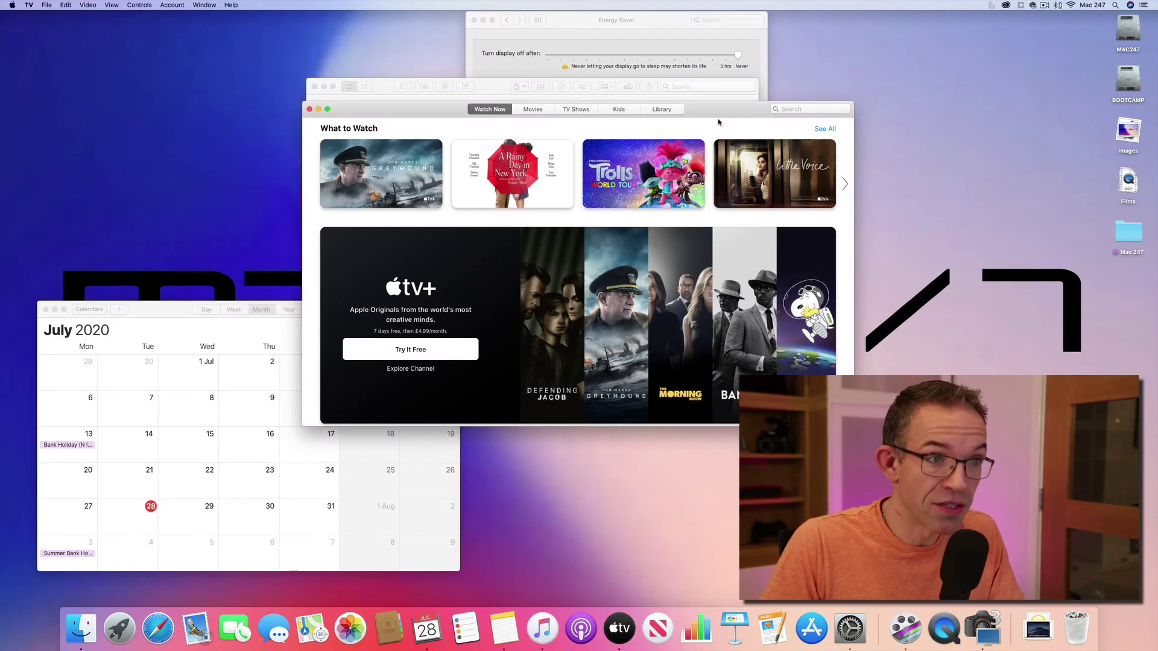
{"action": "key", "text": "super+q"}
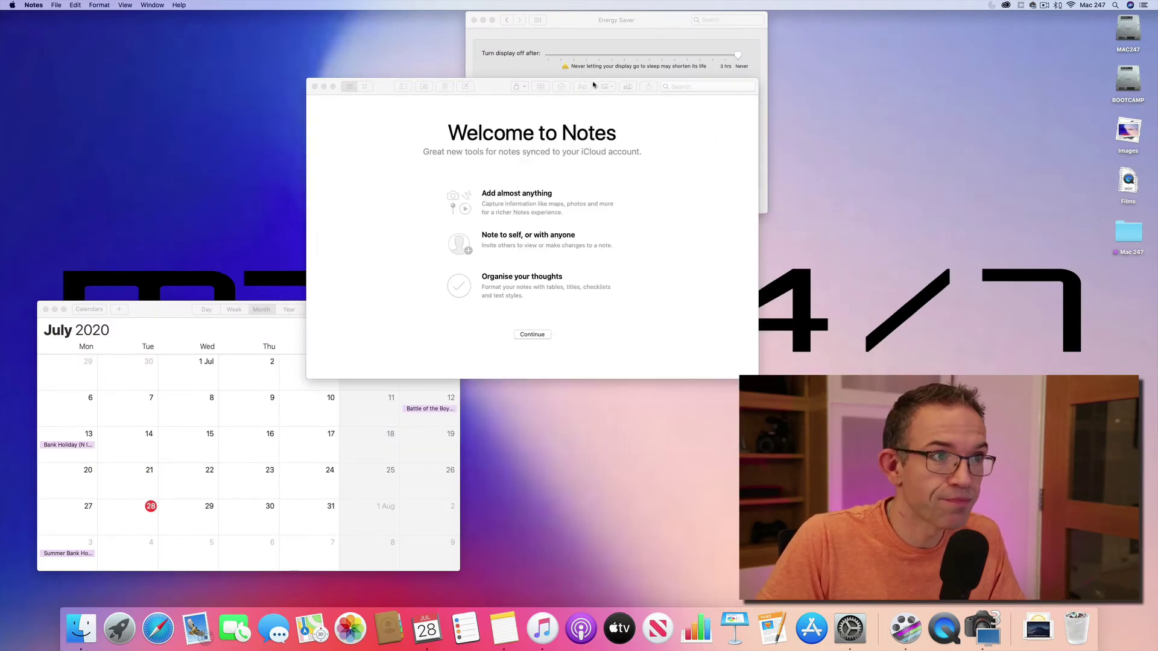
{"action": "left_click", "coordinate": [495, 88]}
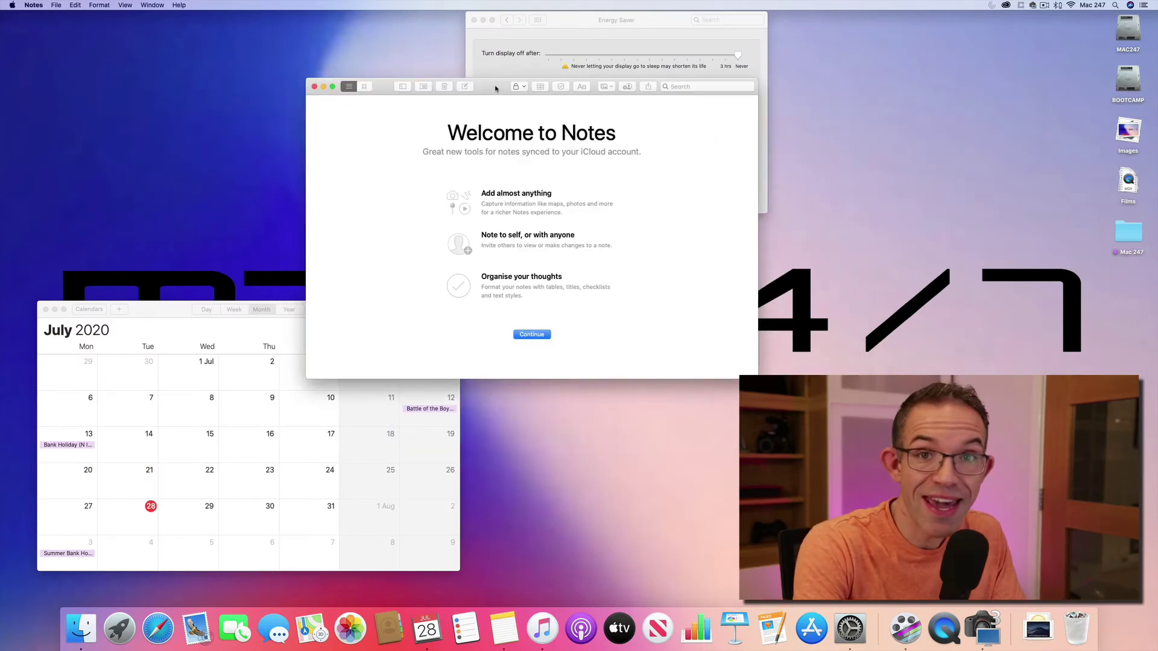
{"action": "key", "text": "super+q"}
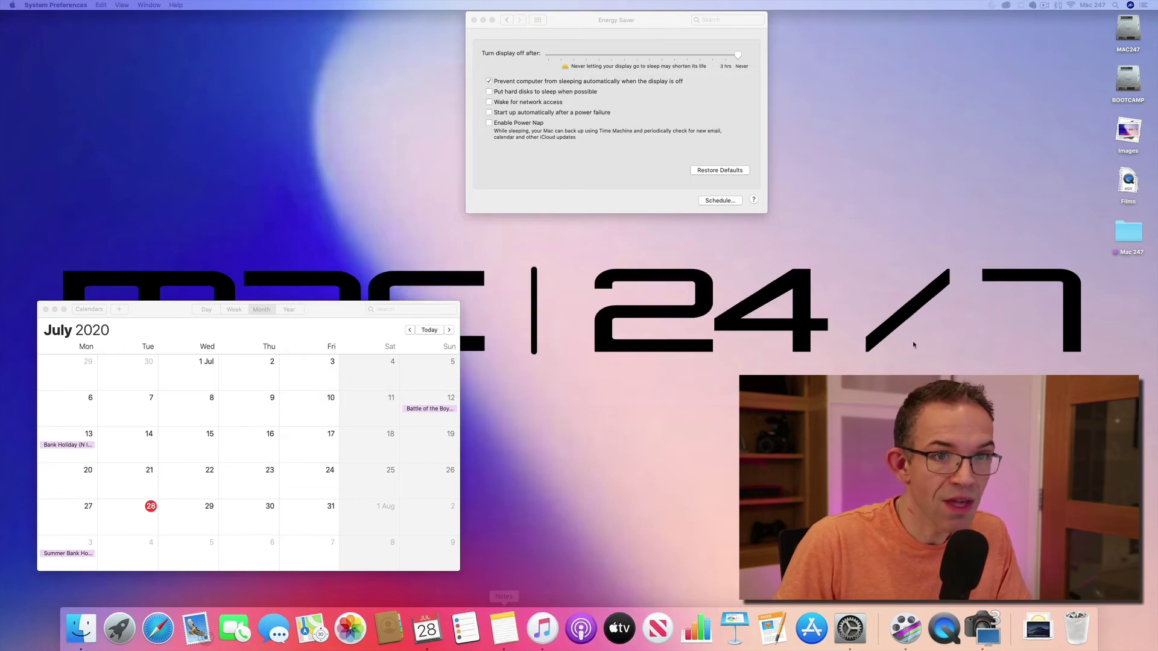
- Create a new folder on the desktop and keep its default name
{"action": "left_click", "coordinate": [957, 364]}
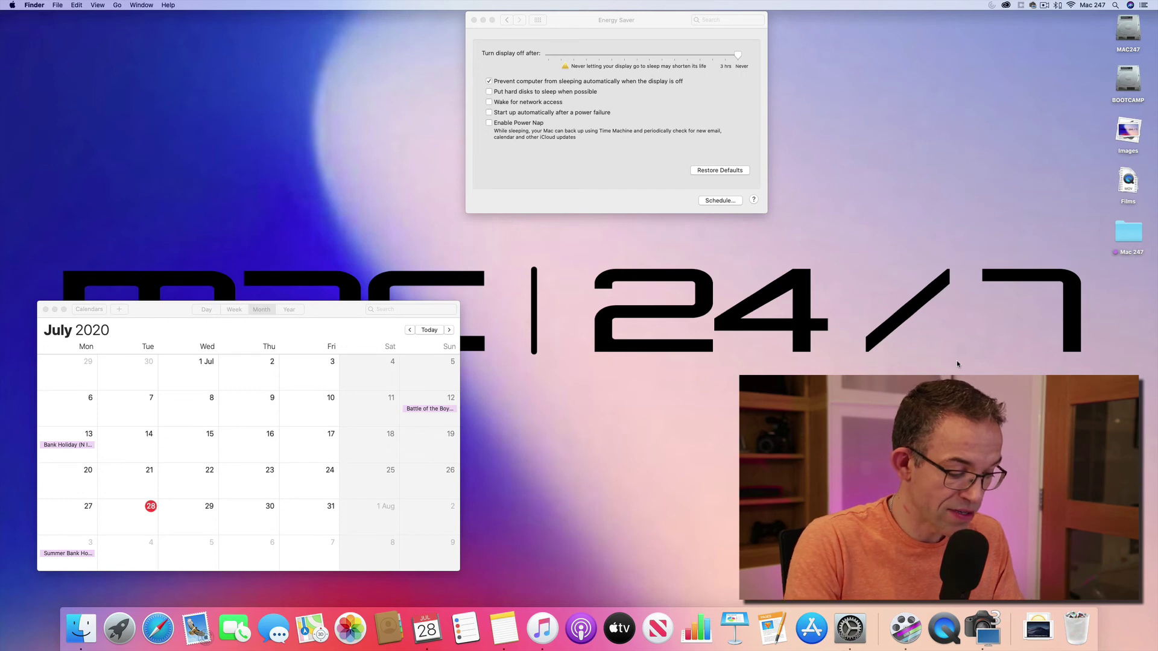
{"action": "key", "text": "shift+super+n"}
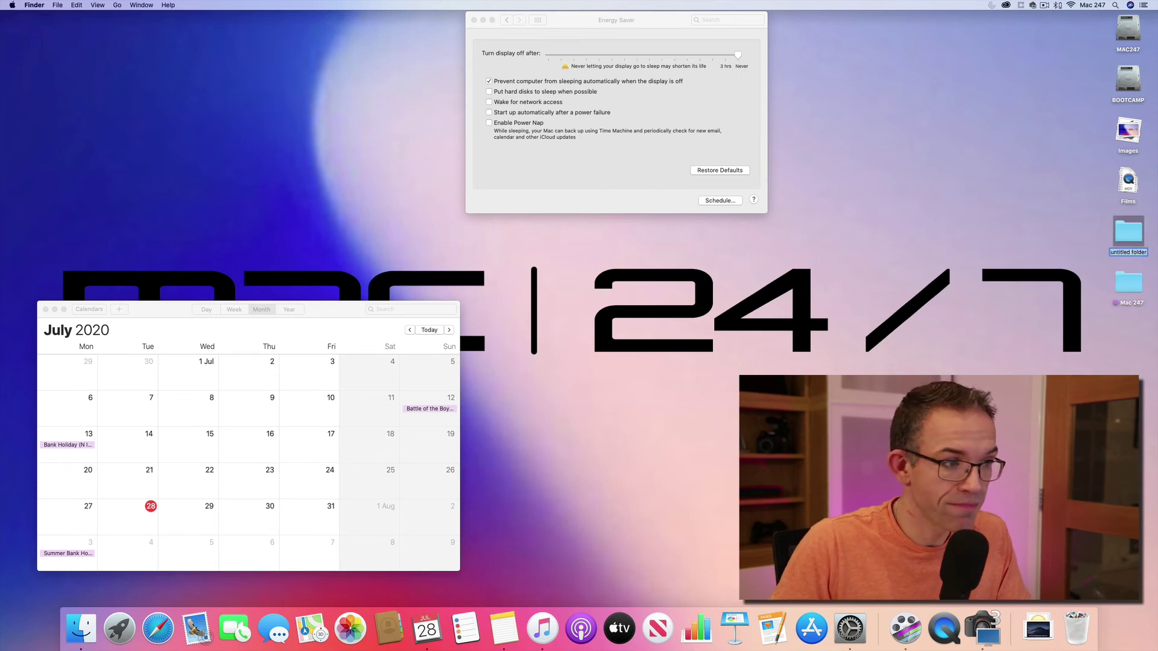
{"action": "left_click", "coordinate": [1031, 354]}
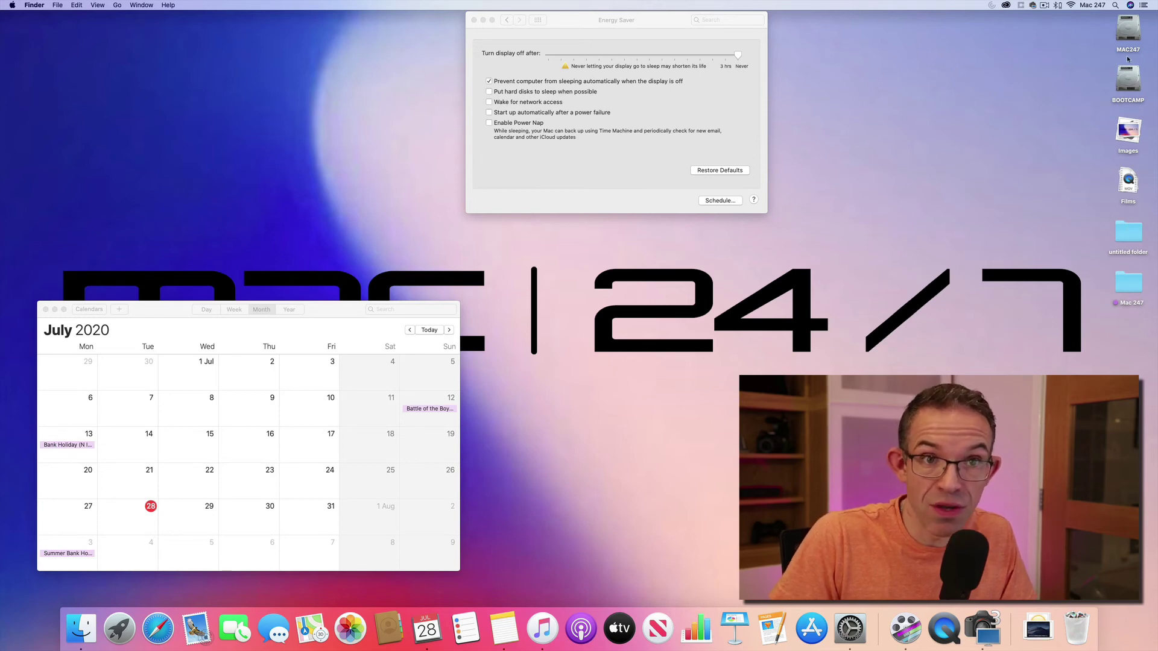
- Eject the BOOTCAMP drive from the desktop
{"action": "left_click", "coordinate": [1128, 78]}
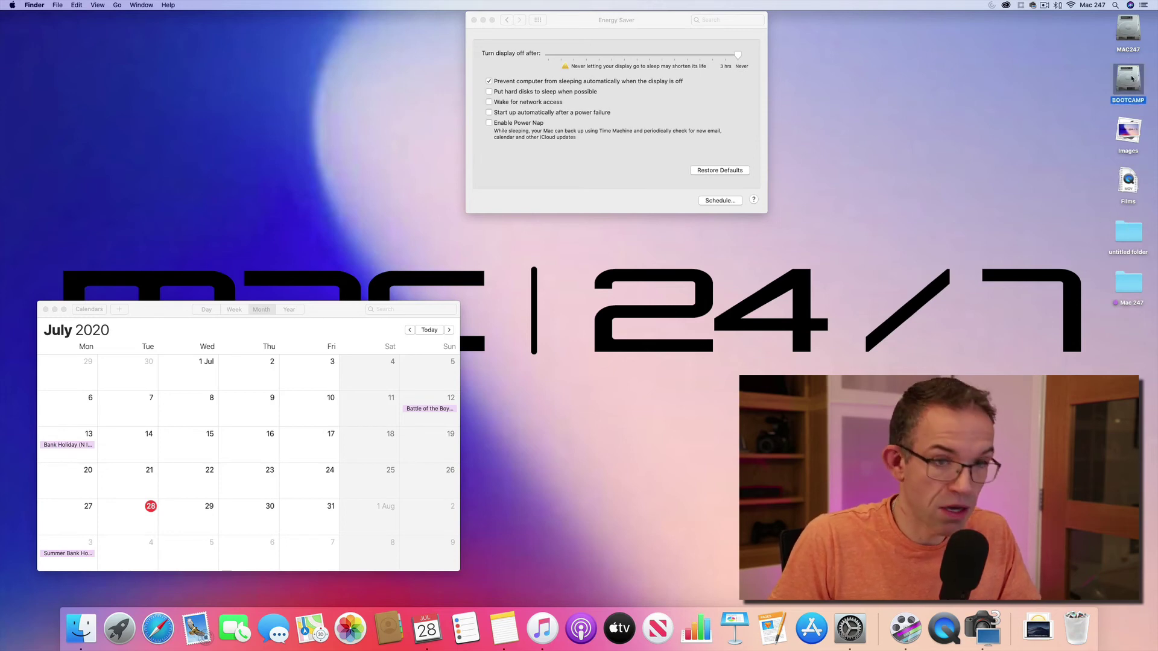
{"action": "key", "text": "super+e"}
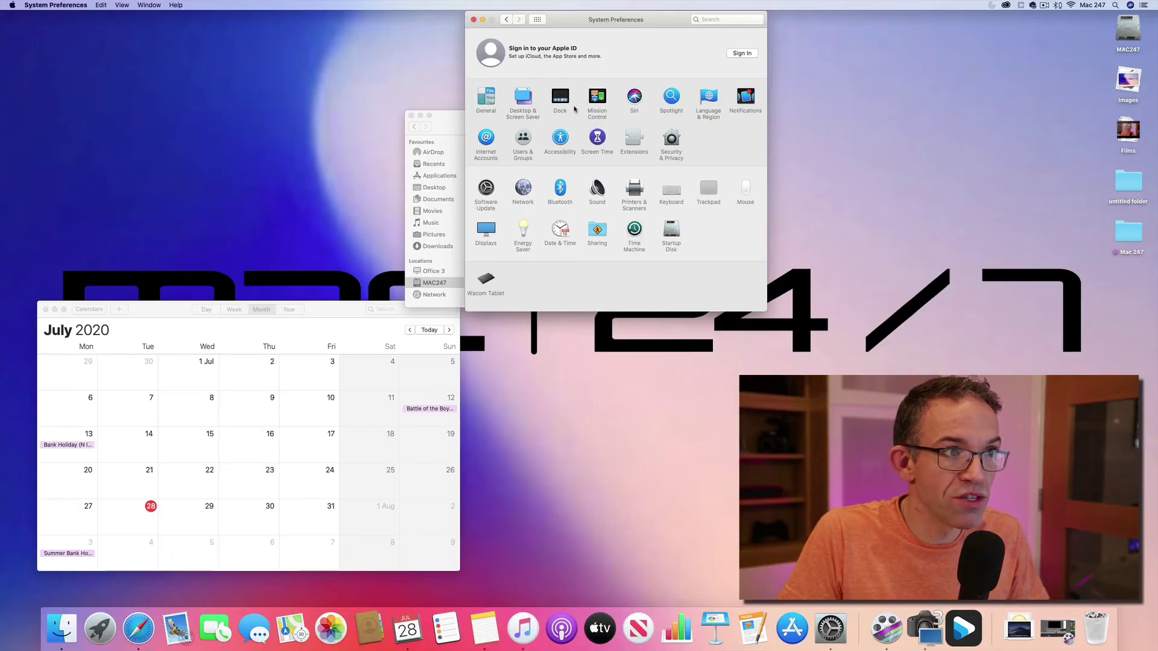
- Try the Dark and Auto appearances in the General settings and return to the Light appearance
{"action": "left_click", "coordinate": [486, 98]}
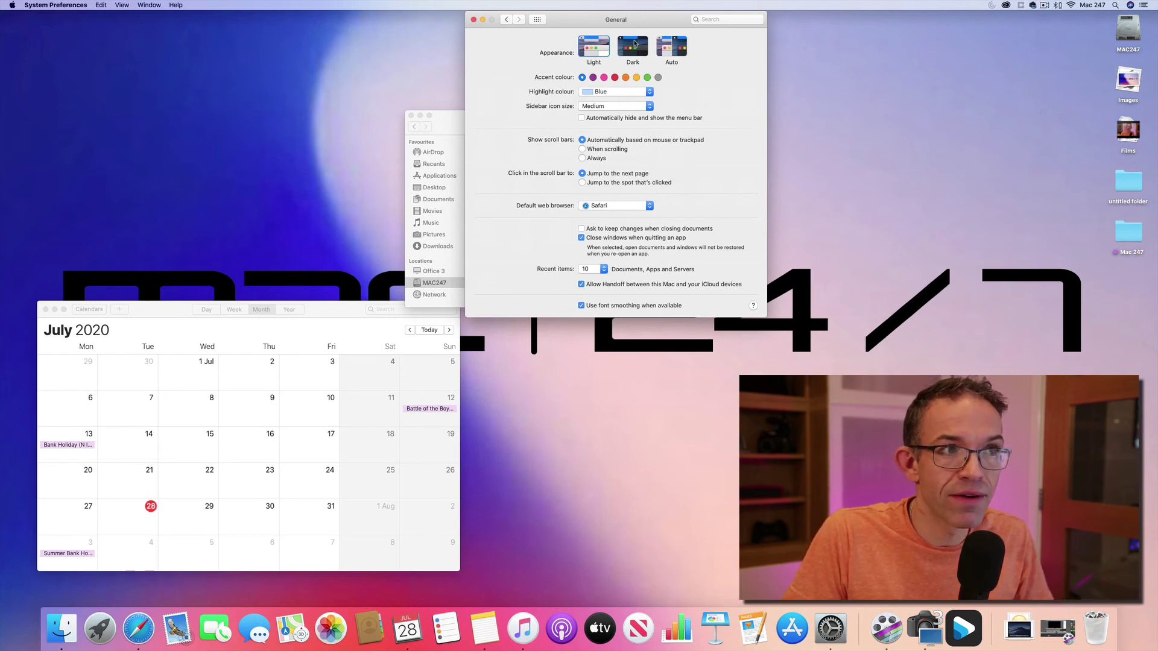
{"action": "left_click", "coordinate": [634, 43]}
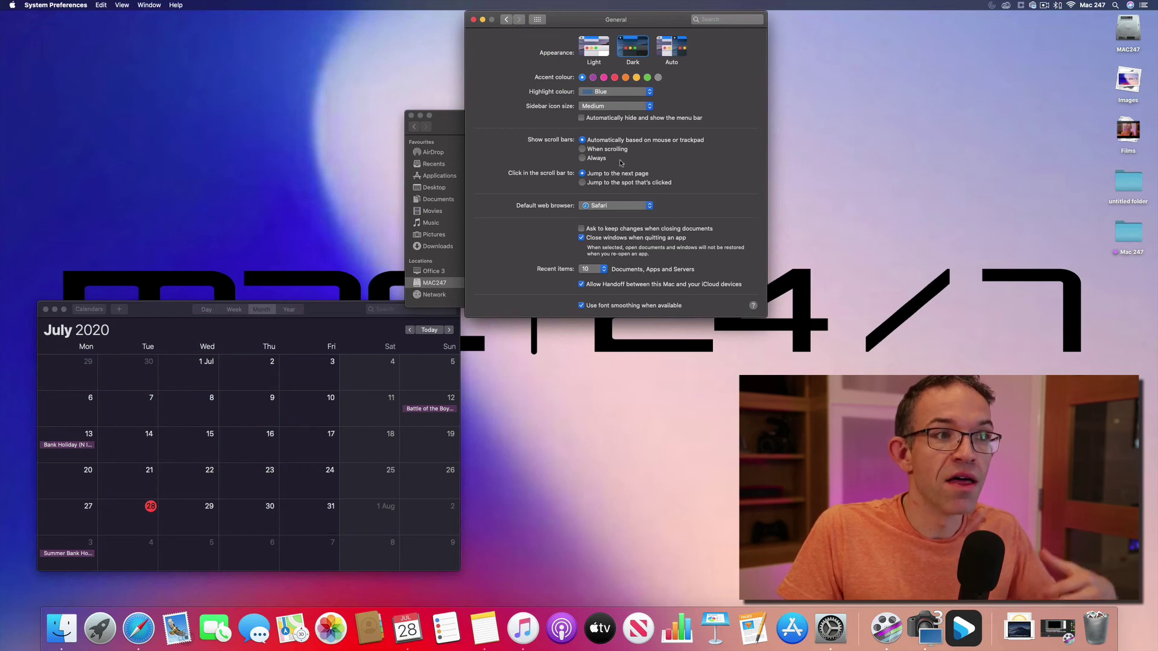
{"action": "left_click", "coordinate": [678, 52]}
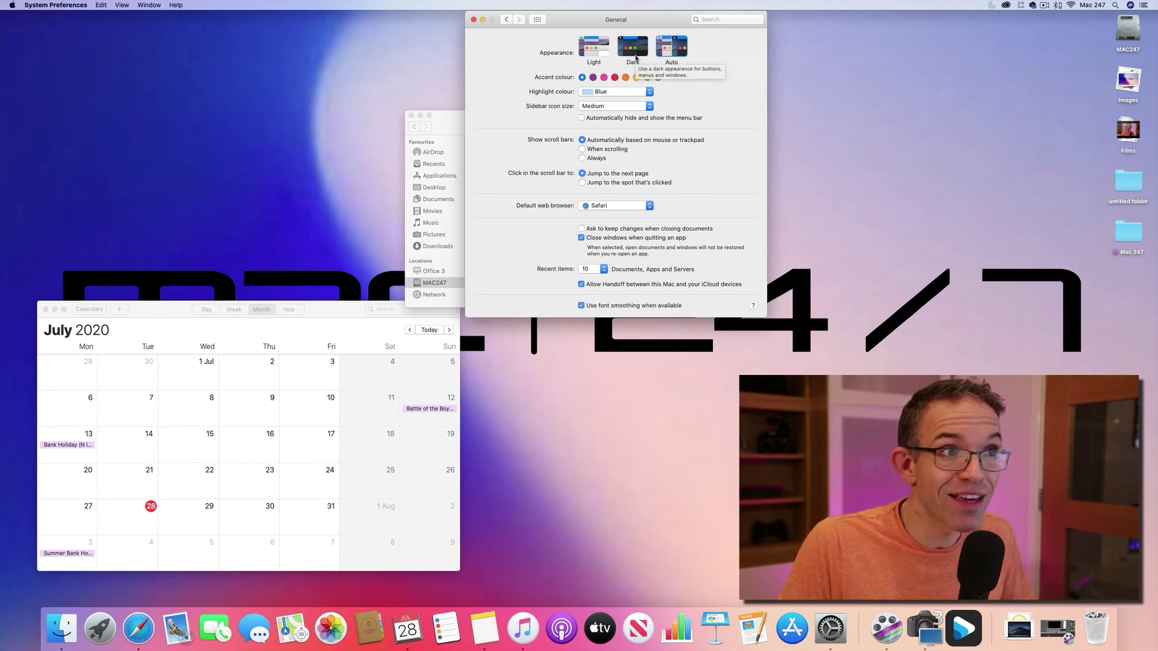
{"action": "left_click", "coordinate": [593, 48]}
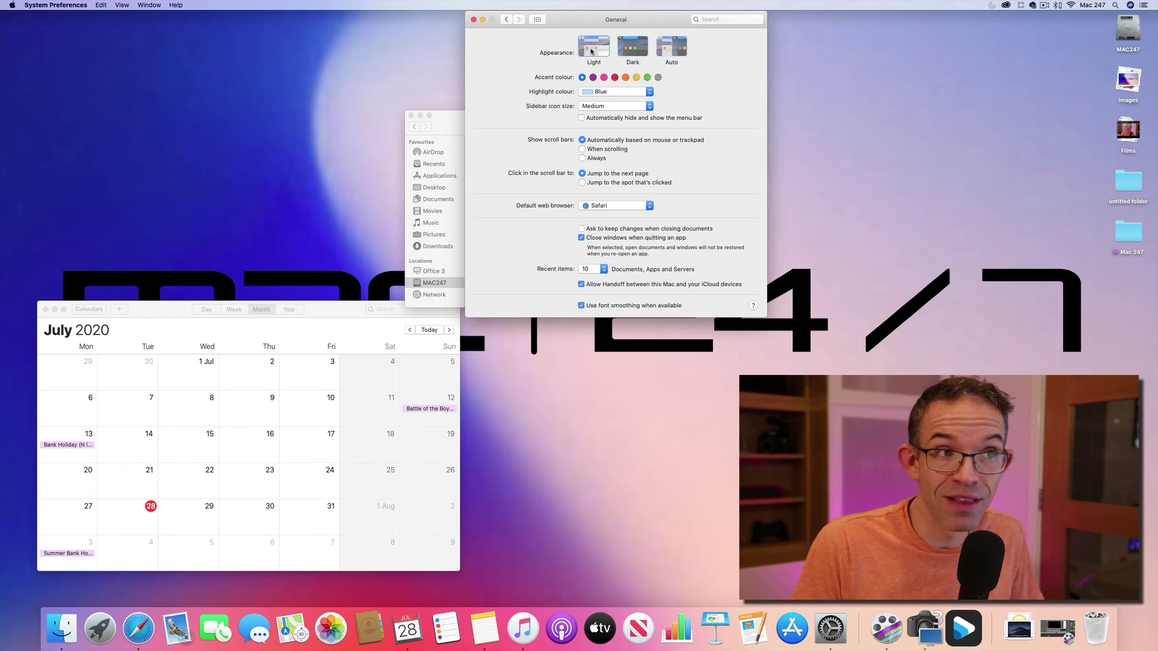
{"action": "left_click", "coordinate": [626, 51]}
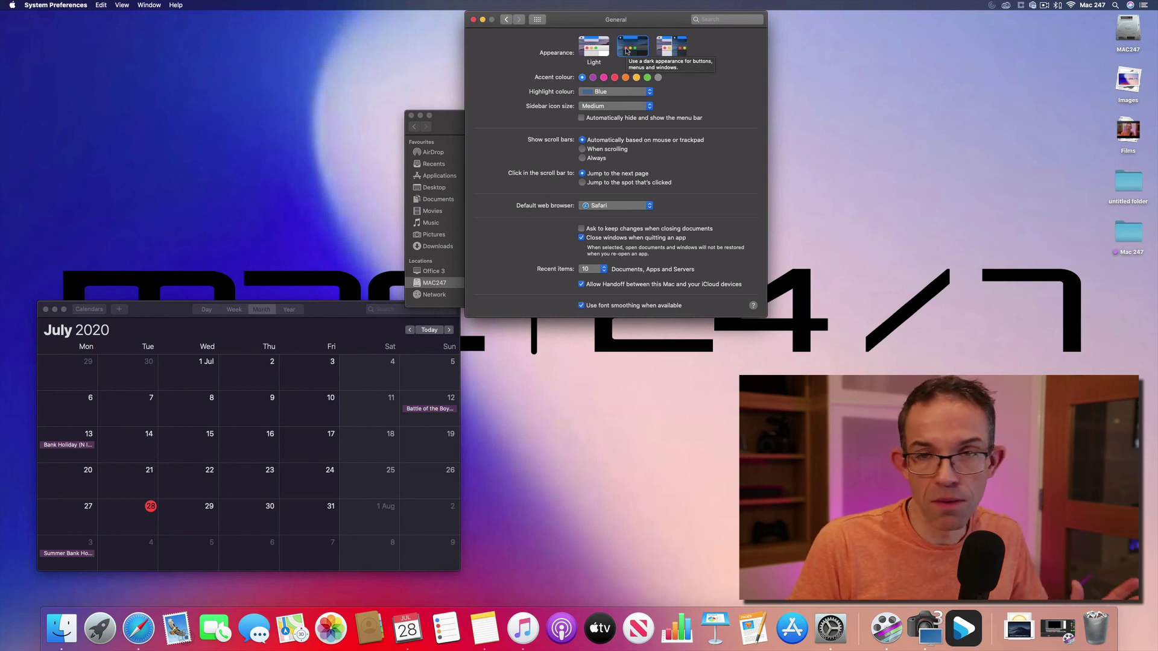
{"action": "left_click", "coordinate": [594, 46]}
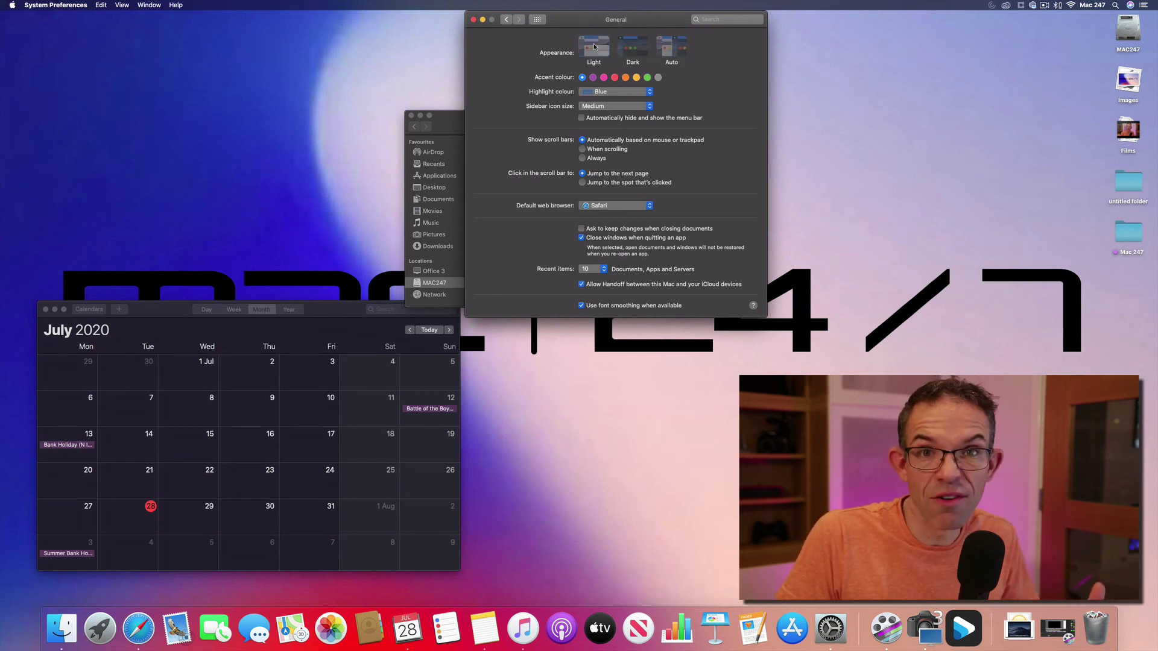